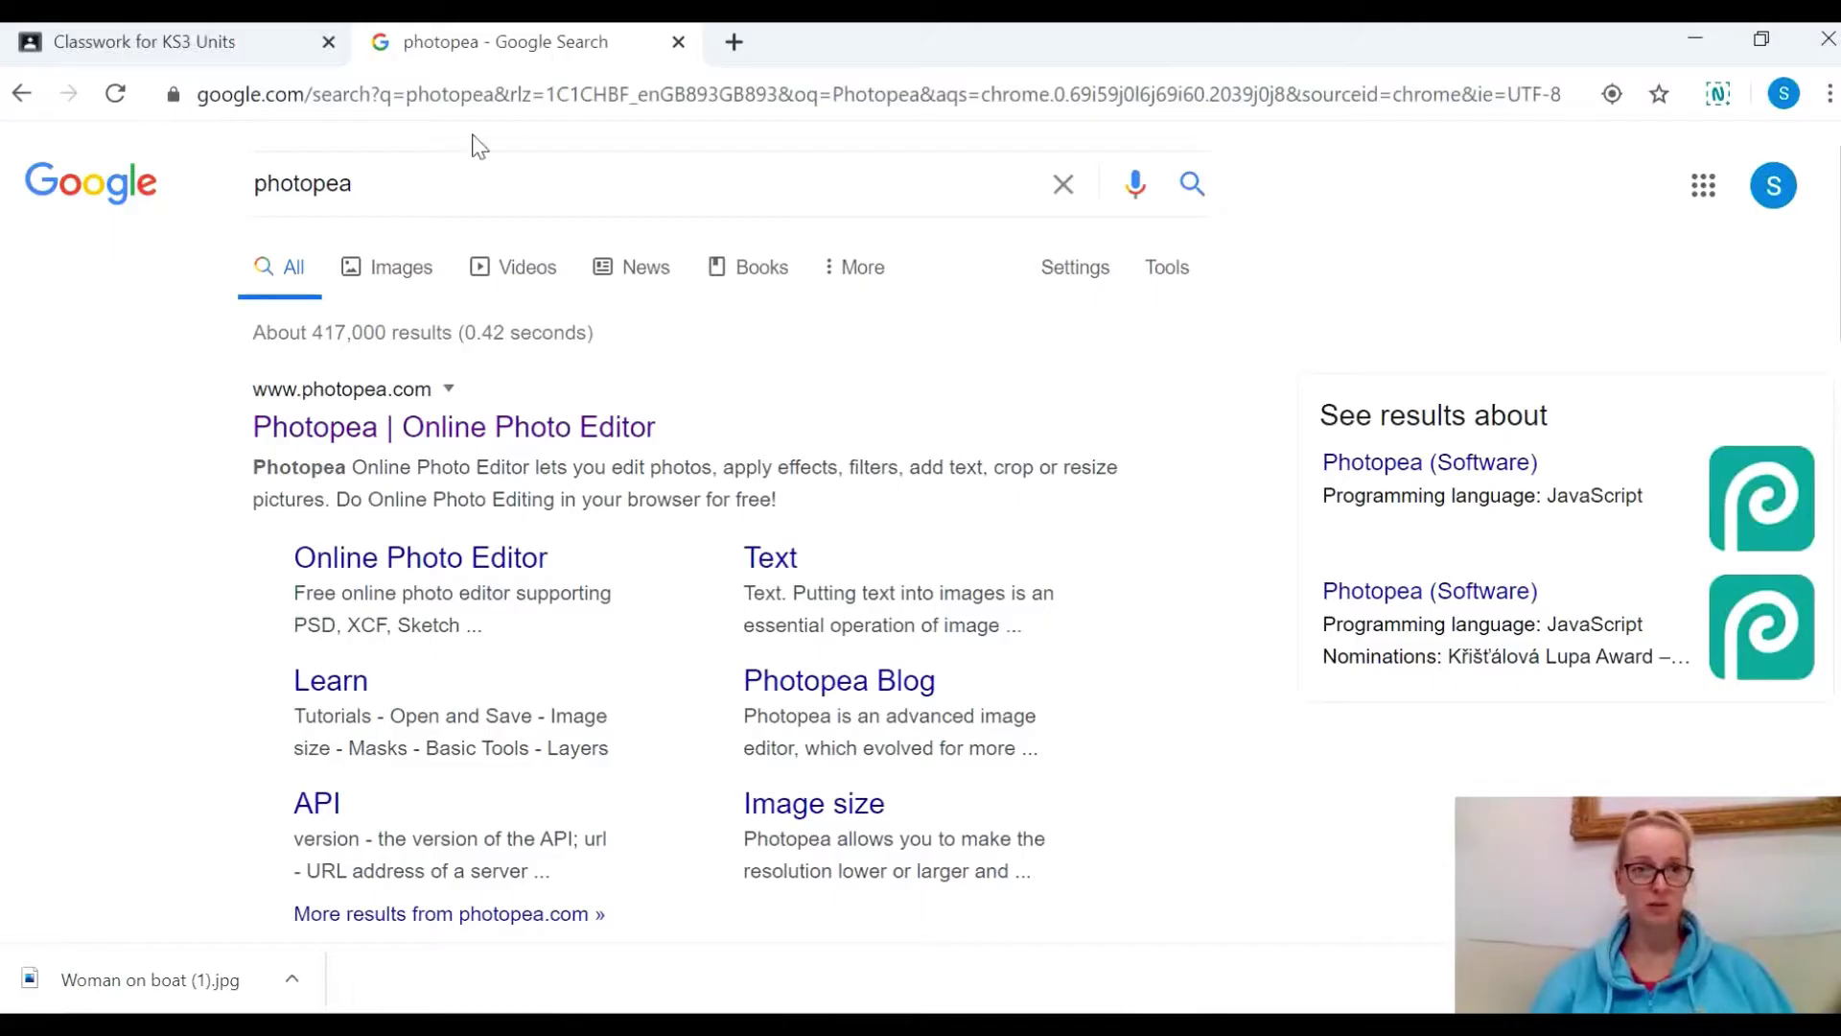
Open Photopea from the Google results and bring up its File menu
click(424, 438)
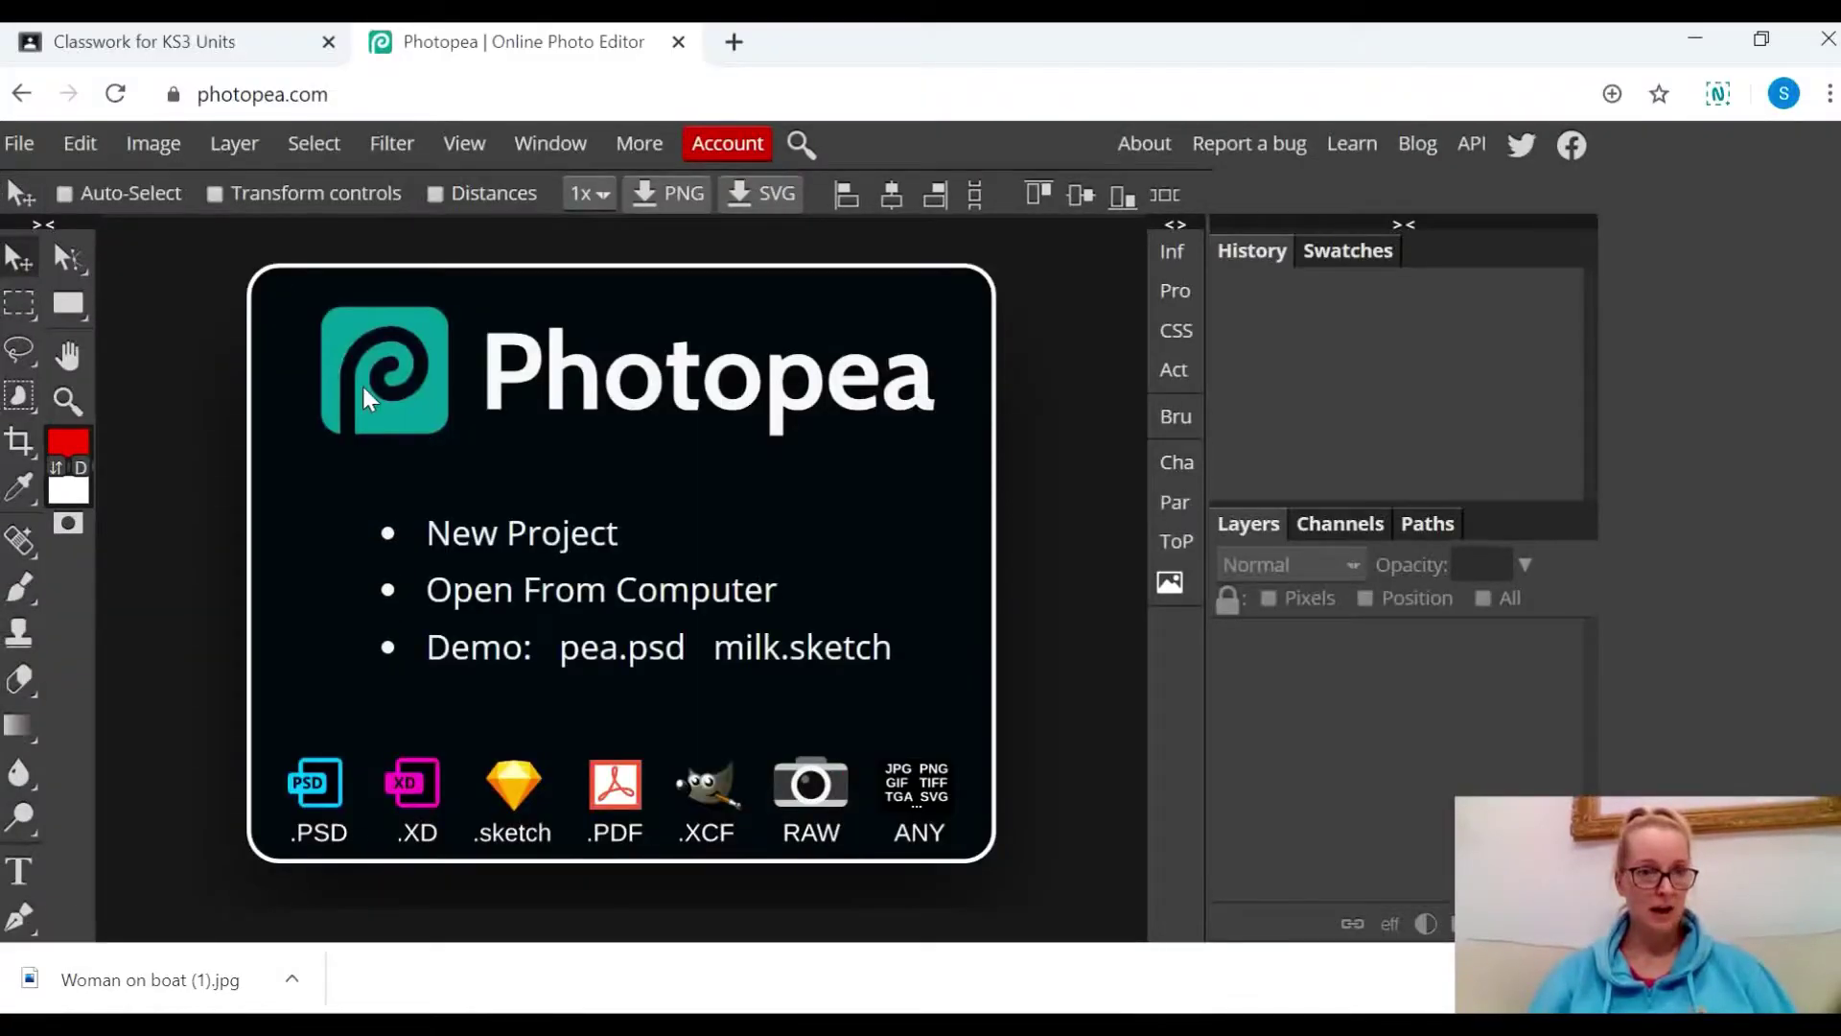
click(25, 149)
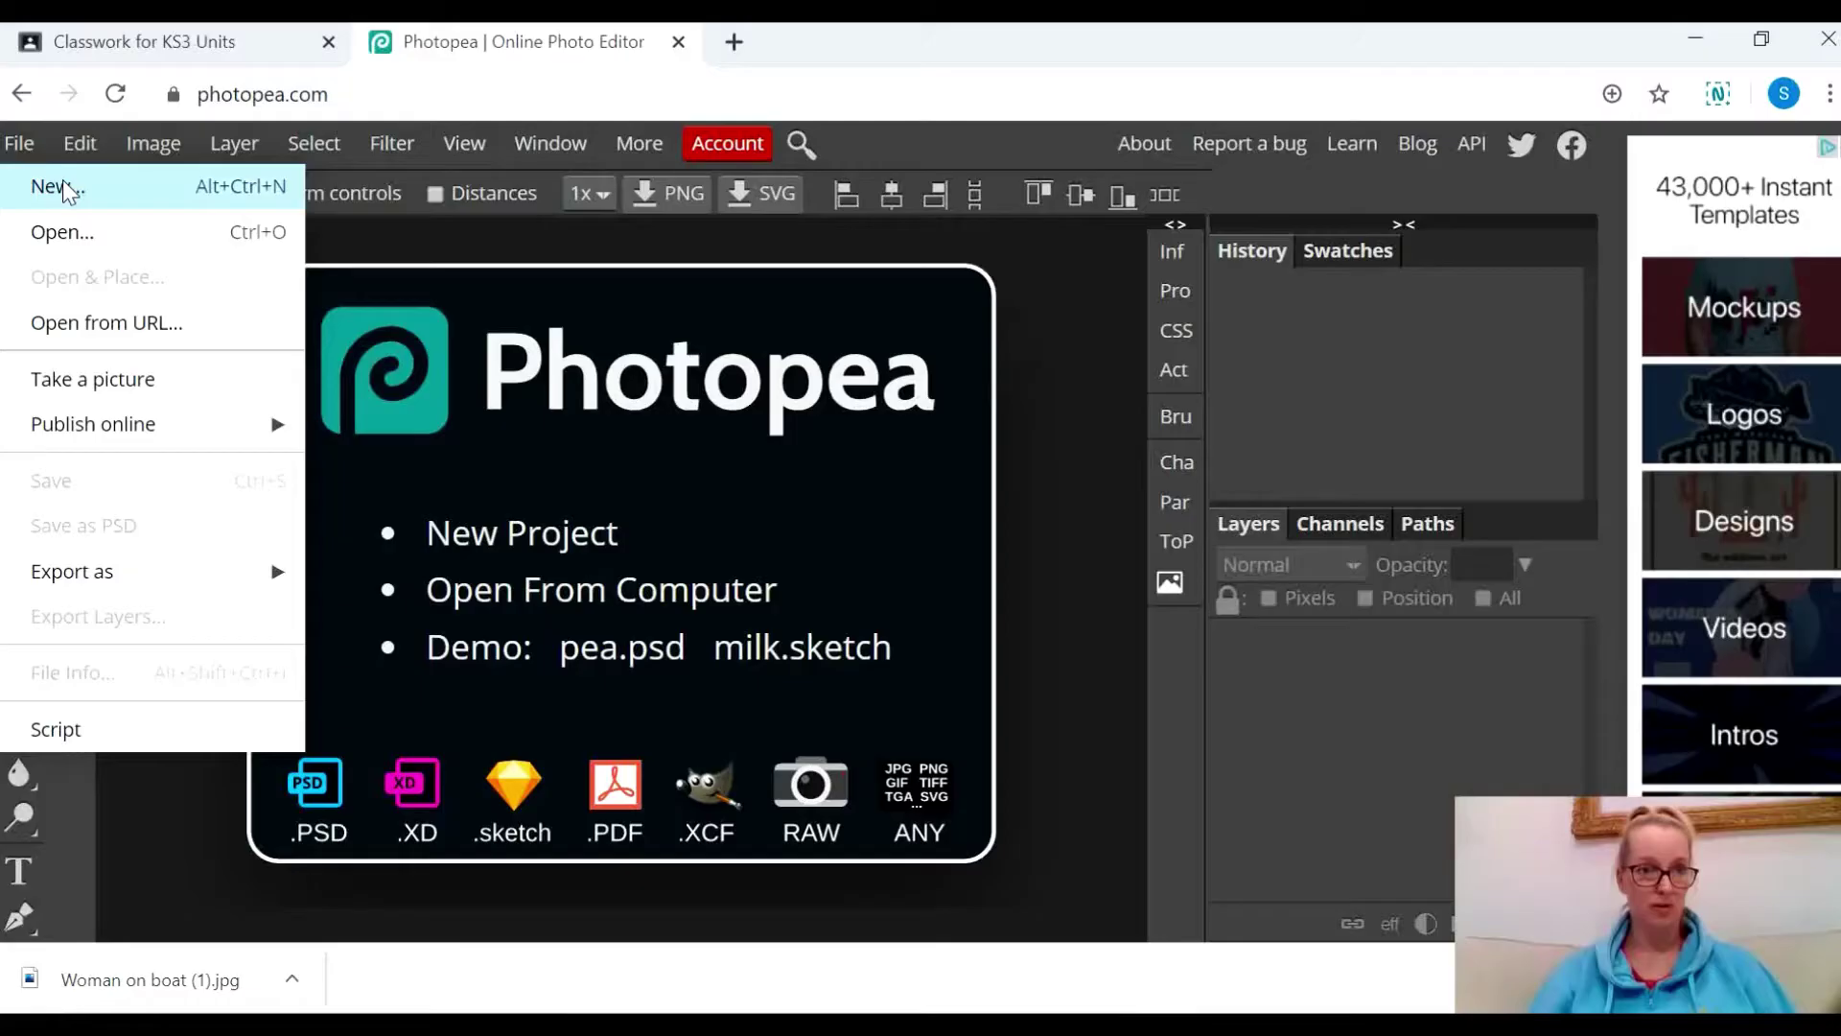
Open 'Woman on boat (1)' from the Documents folder, sorted by date
click(74, 232)
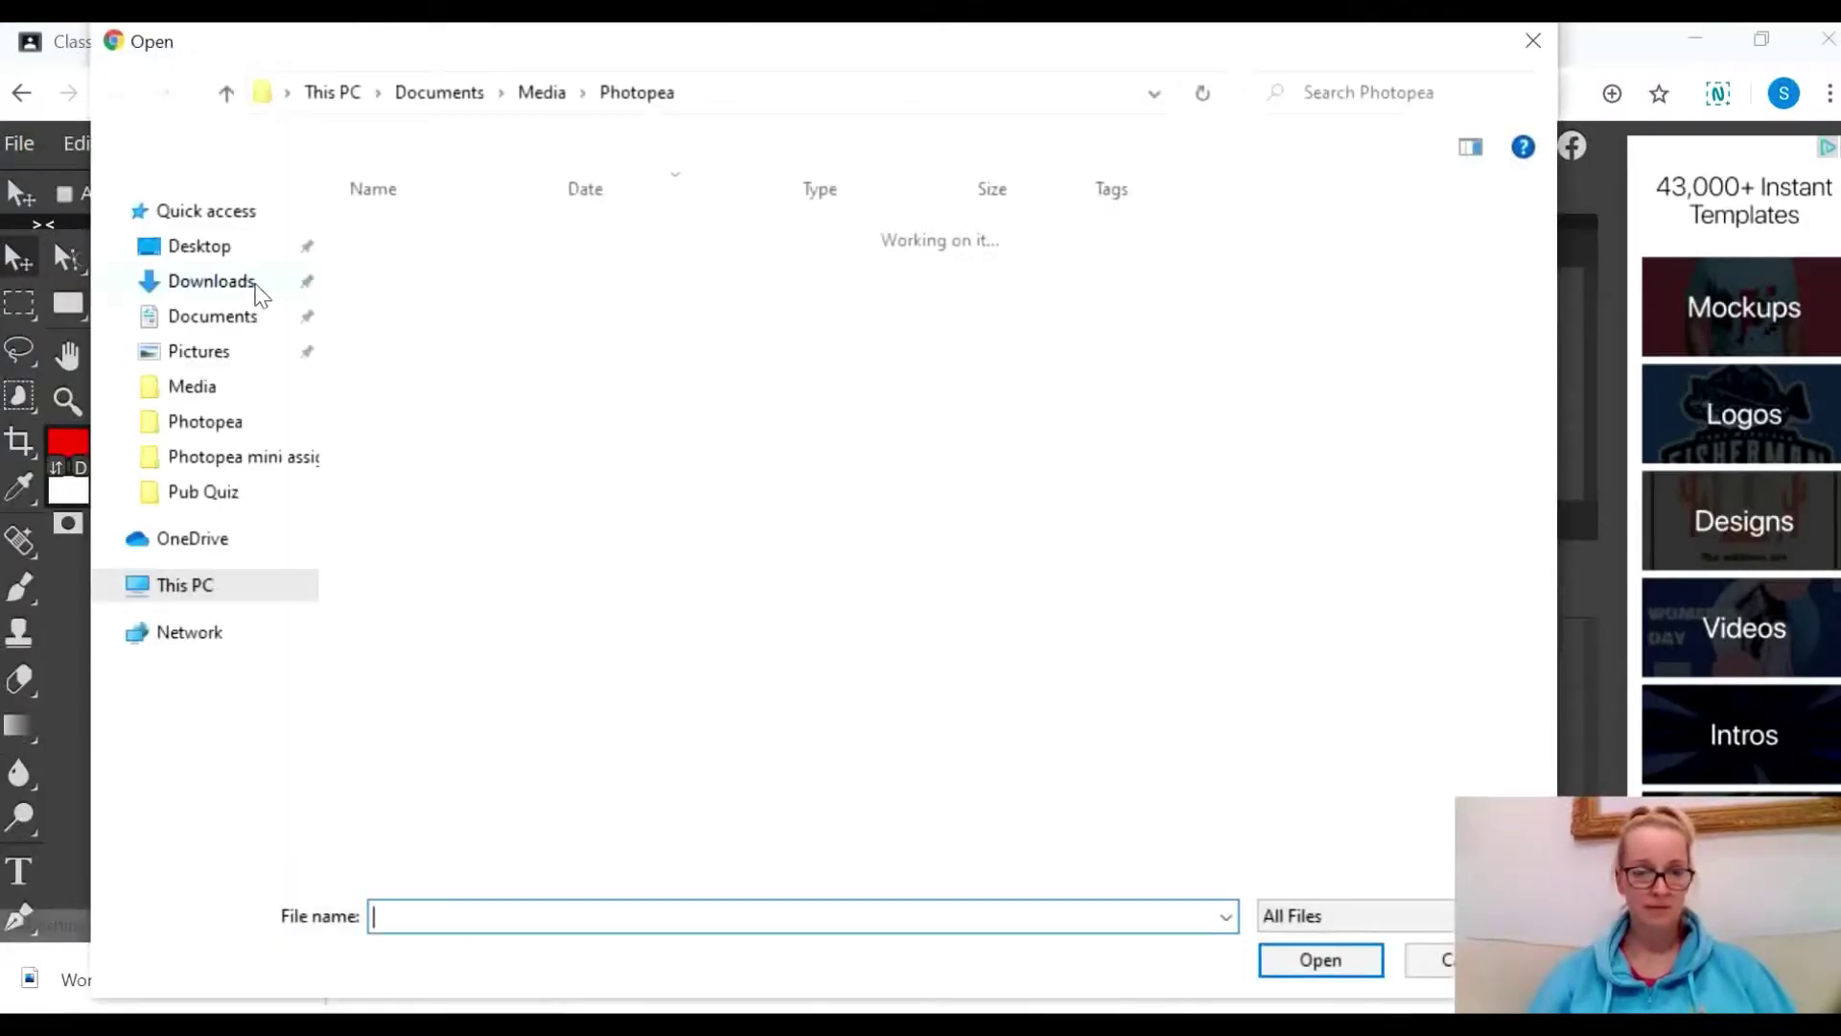
click(220, 328)
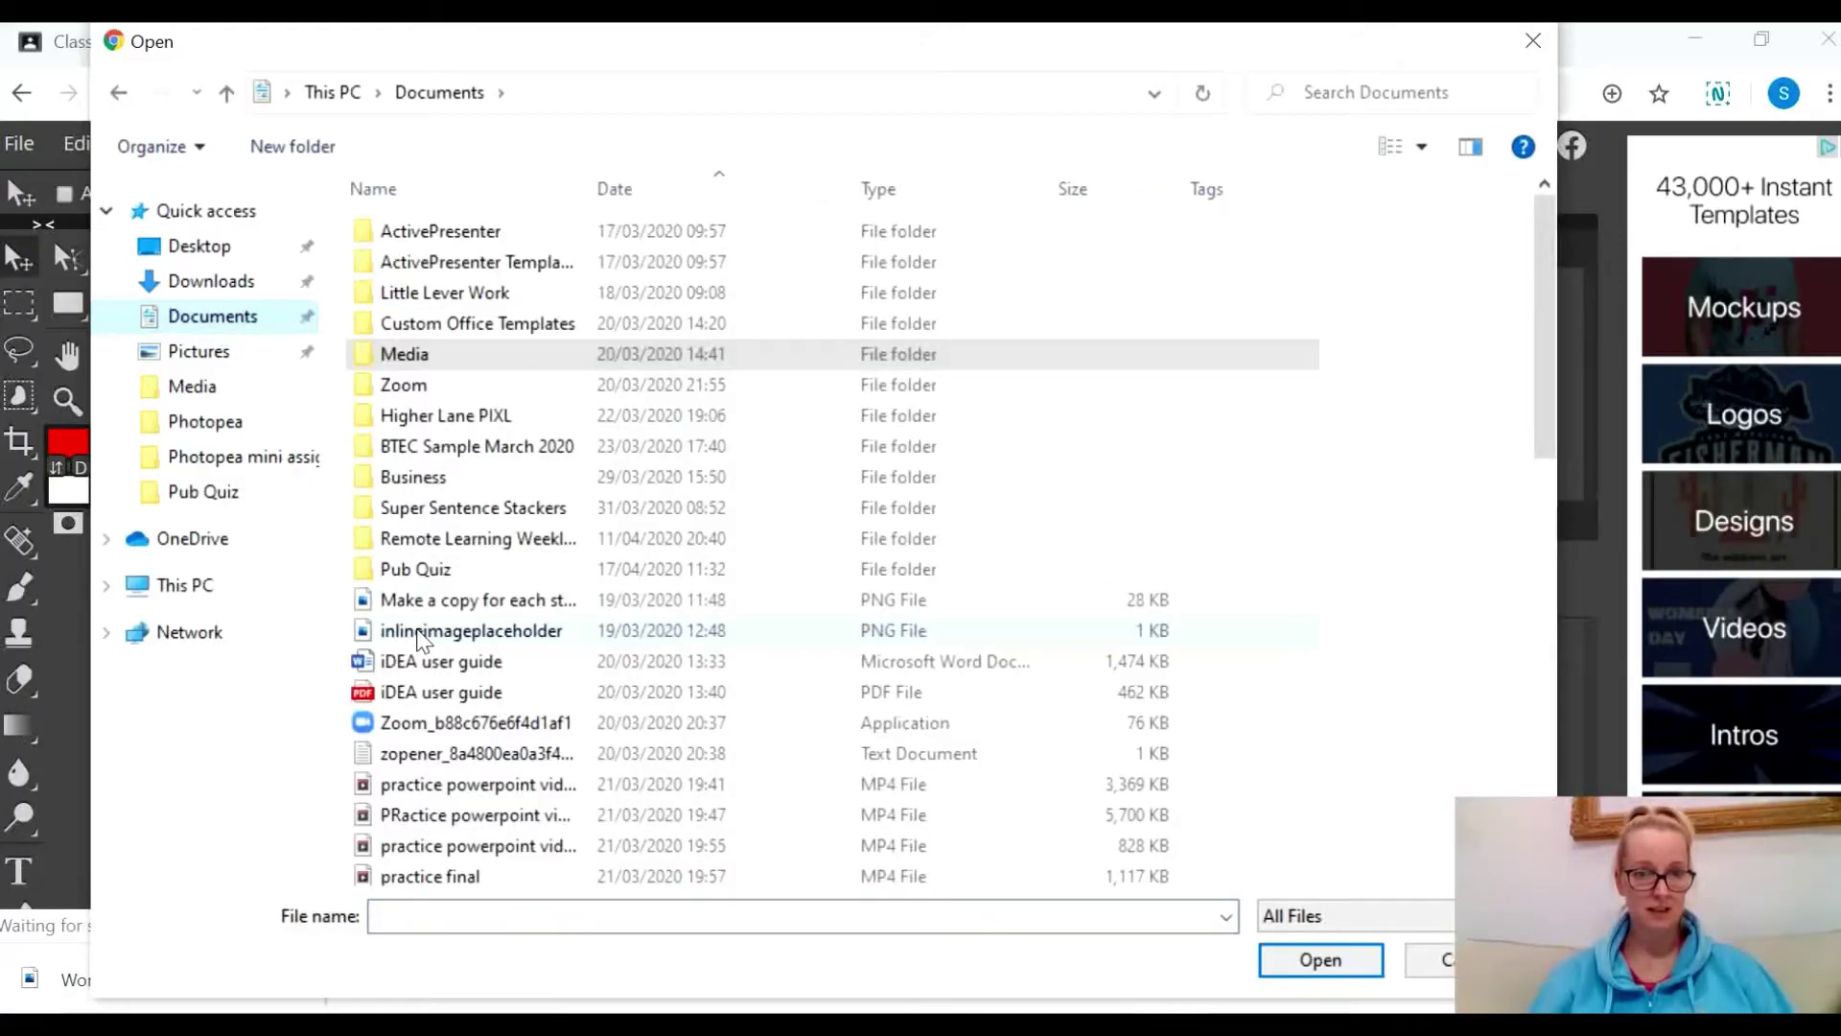
click(675, 188)
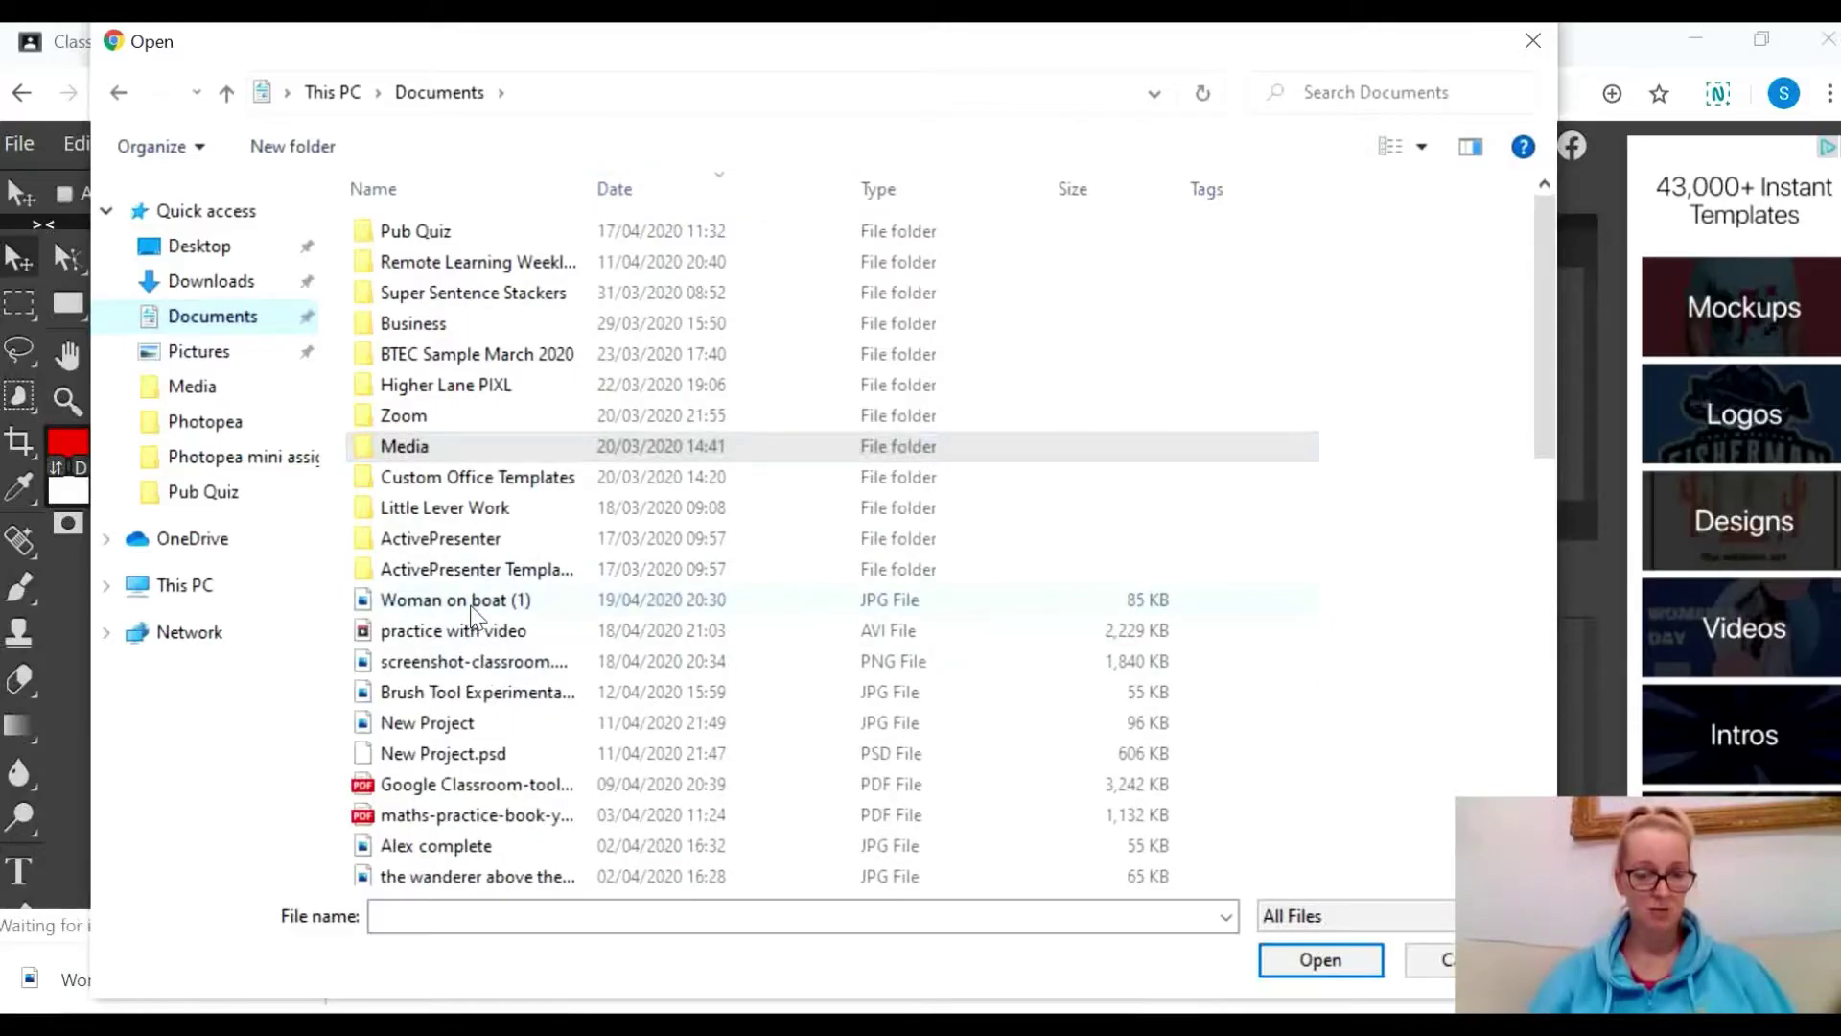
double_click(469, 601)
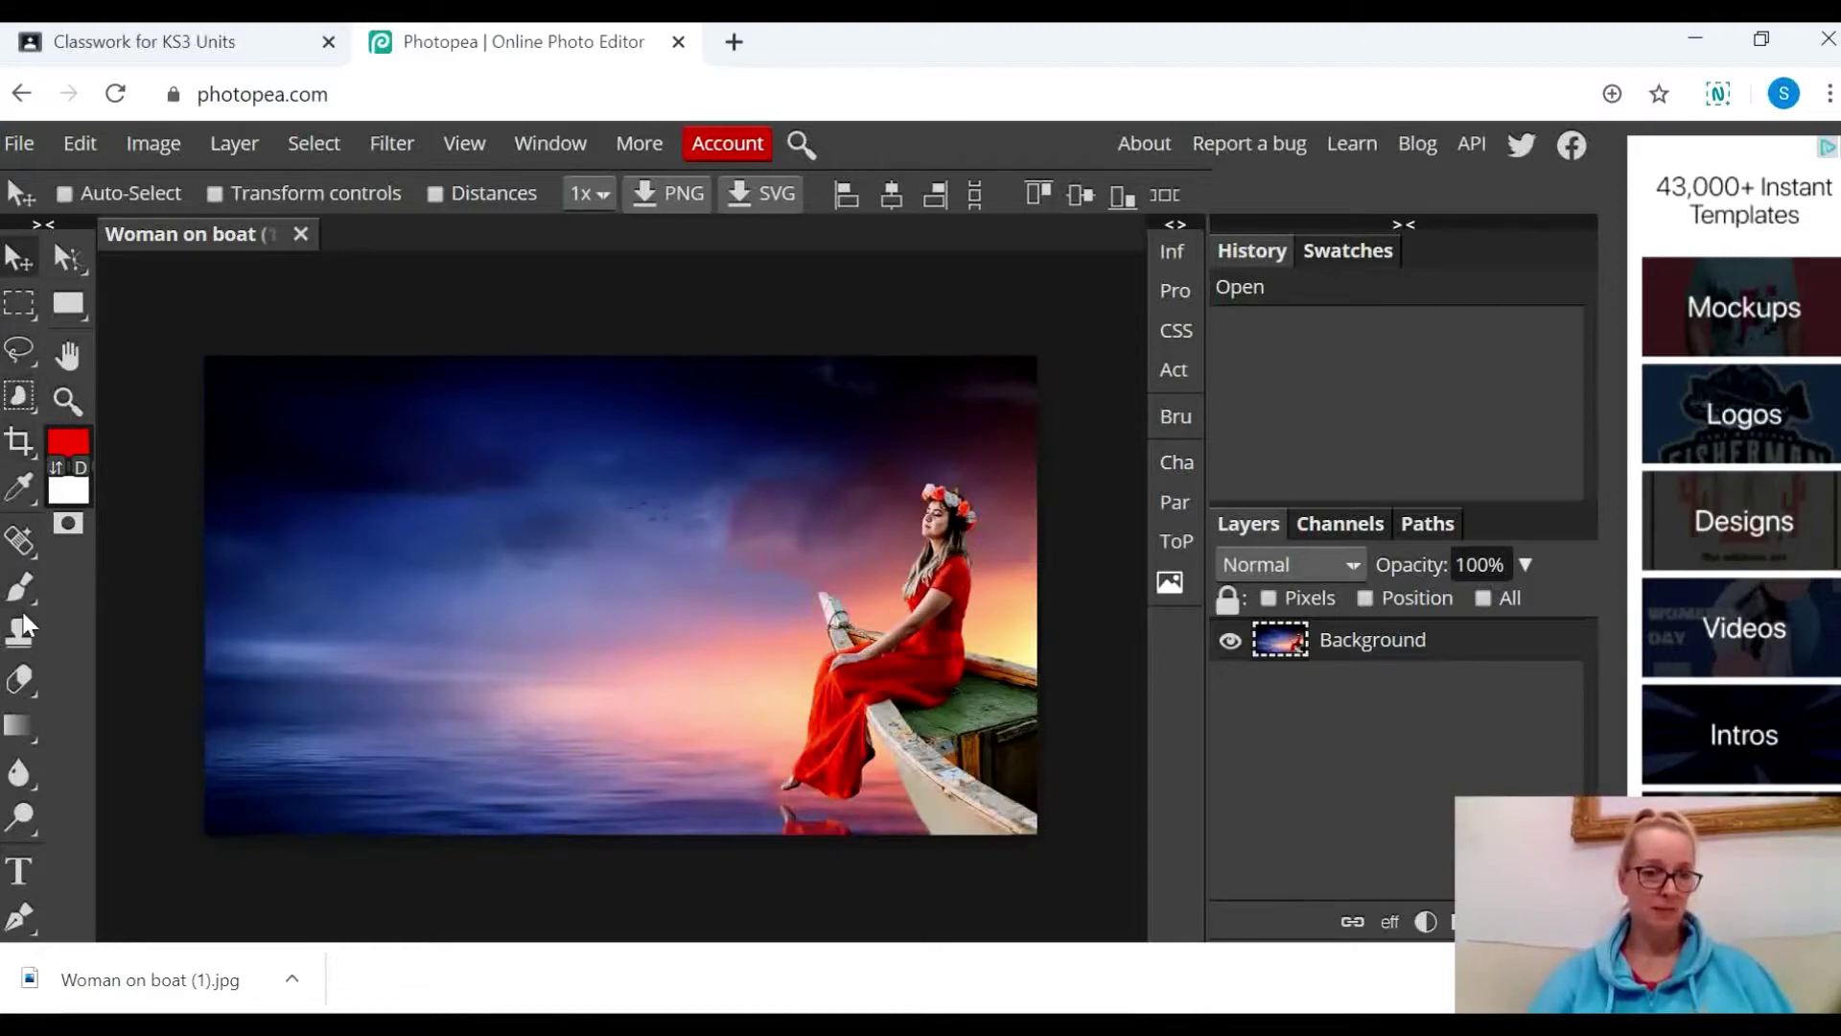
Choose the Gradient tool at 62% opacity with the Spectrum rainbow preset
click(19, 727)
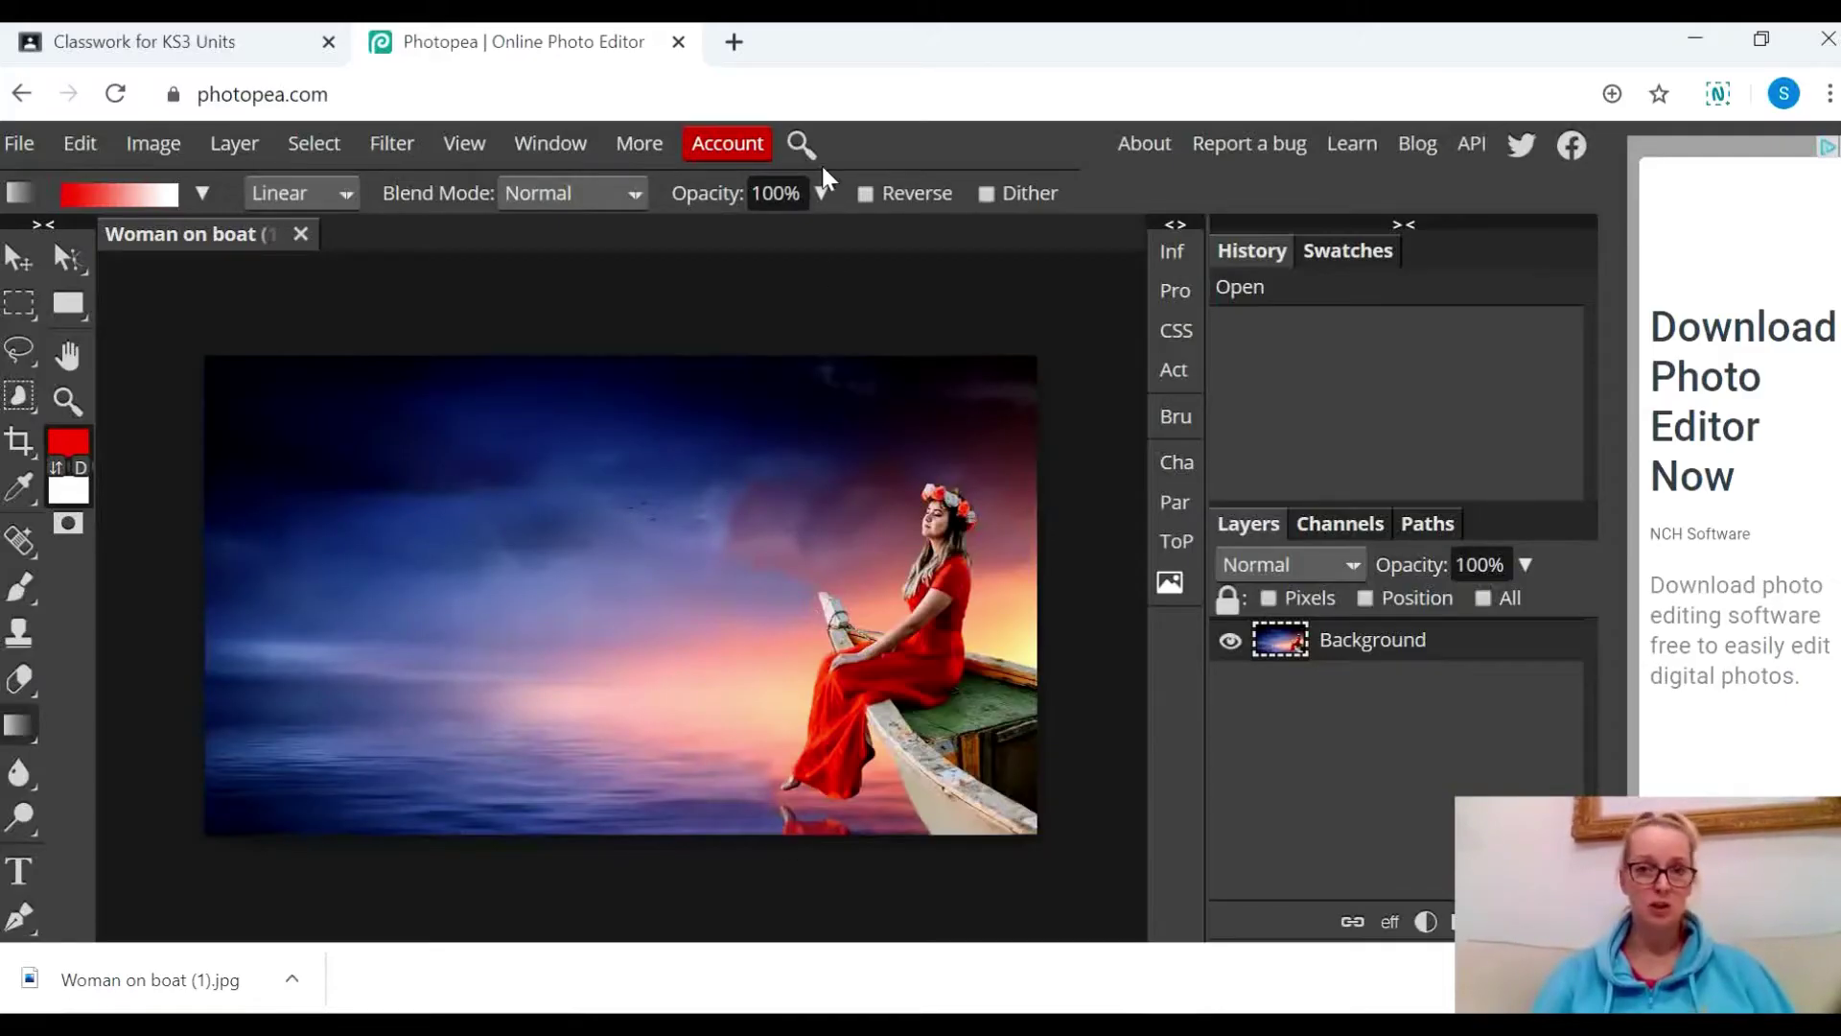
click(820, 194)
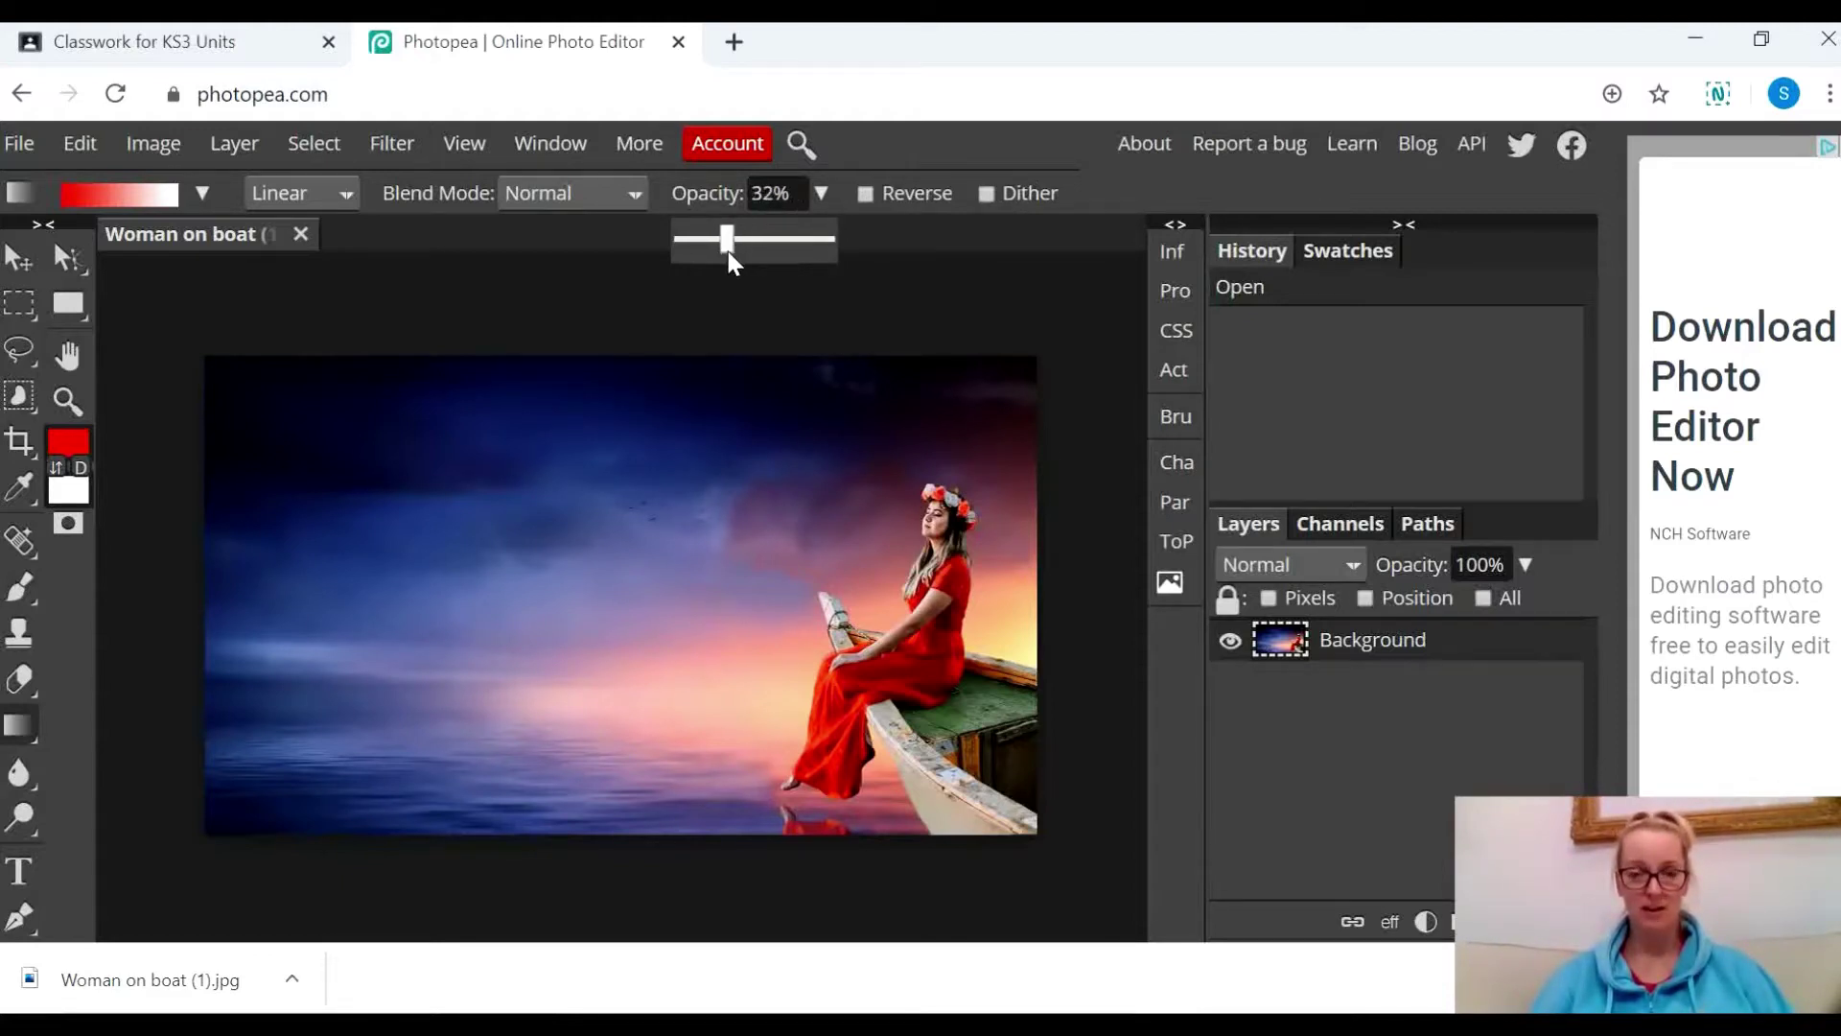
drag(728, 251, 782, 264)
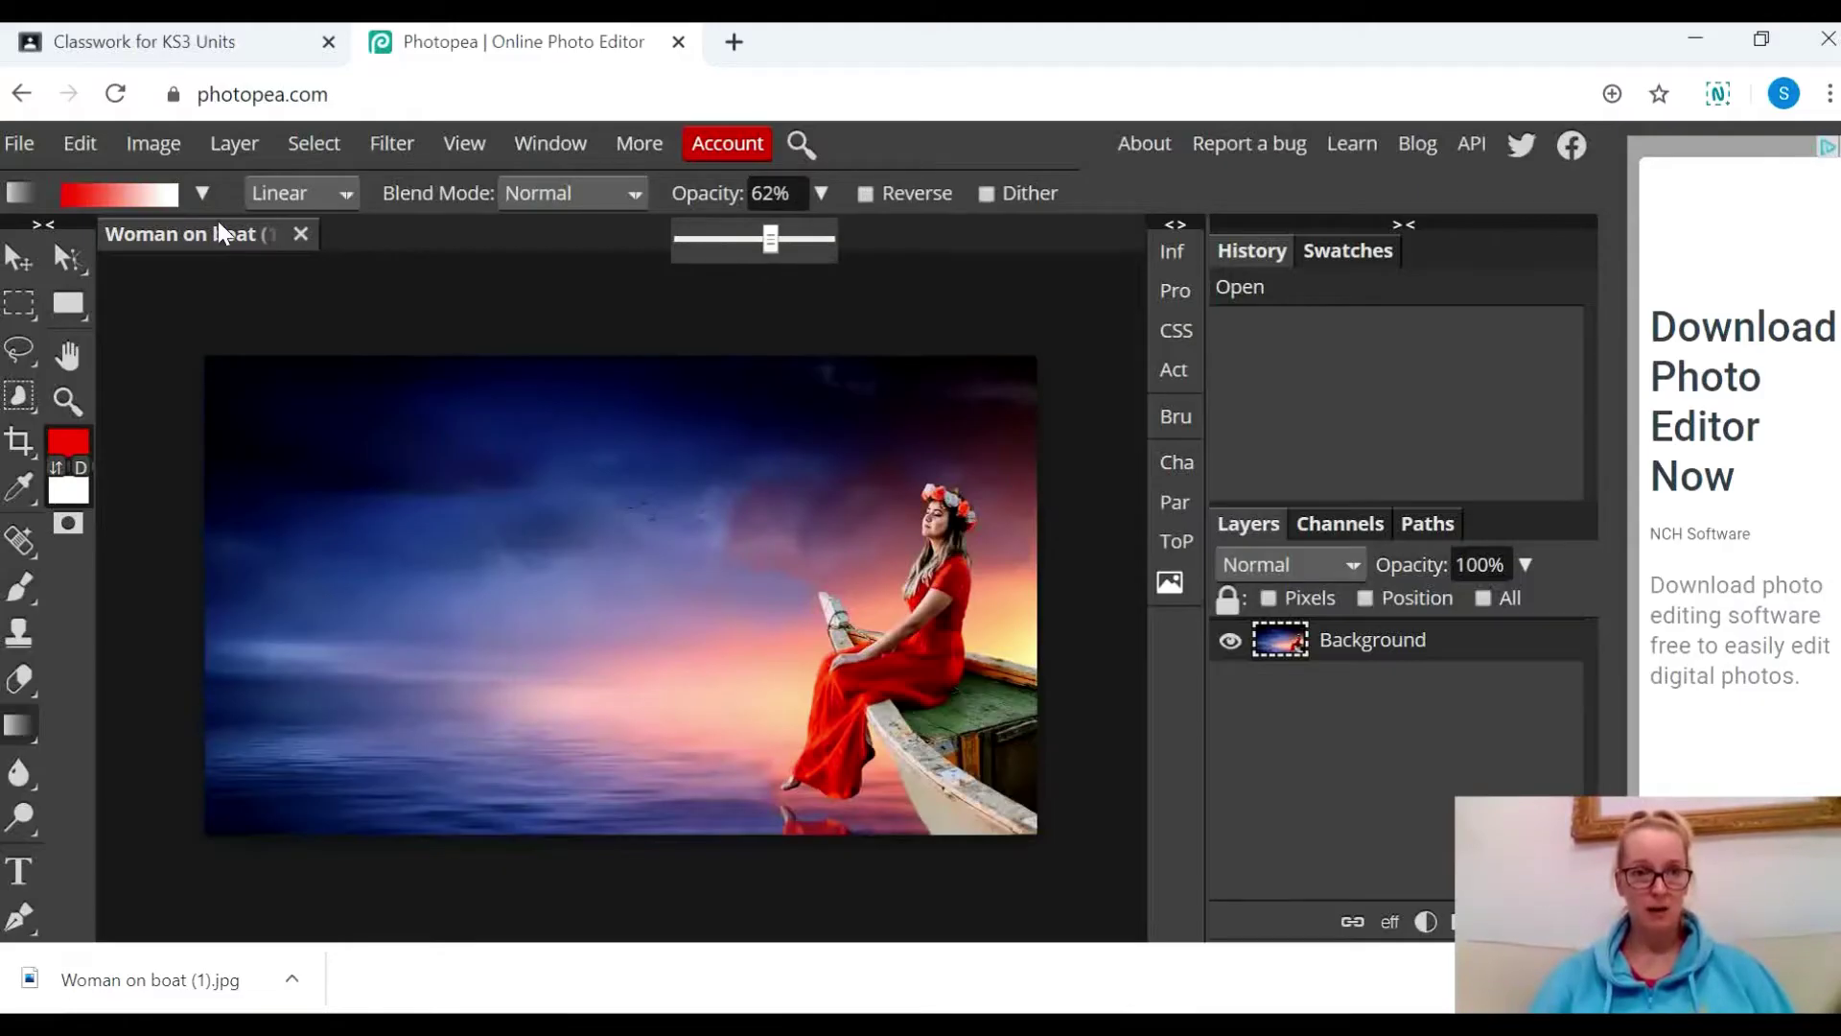
click(204, 192)
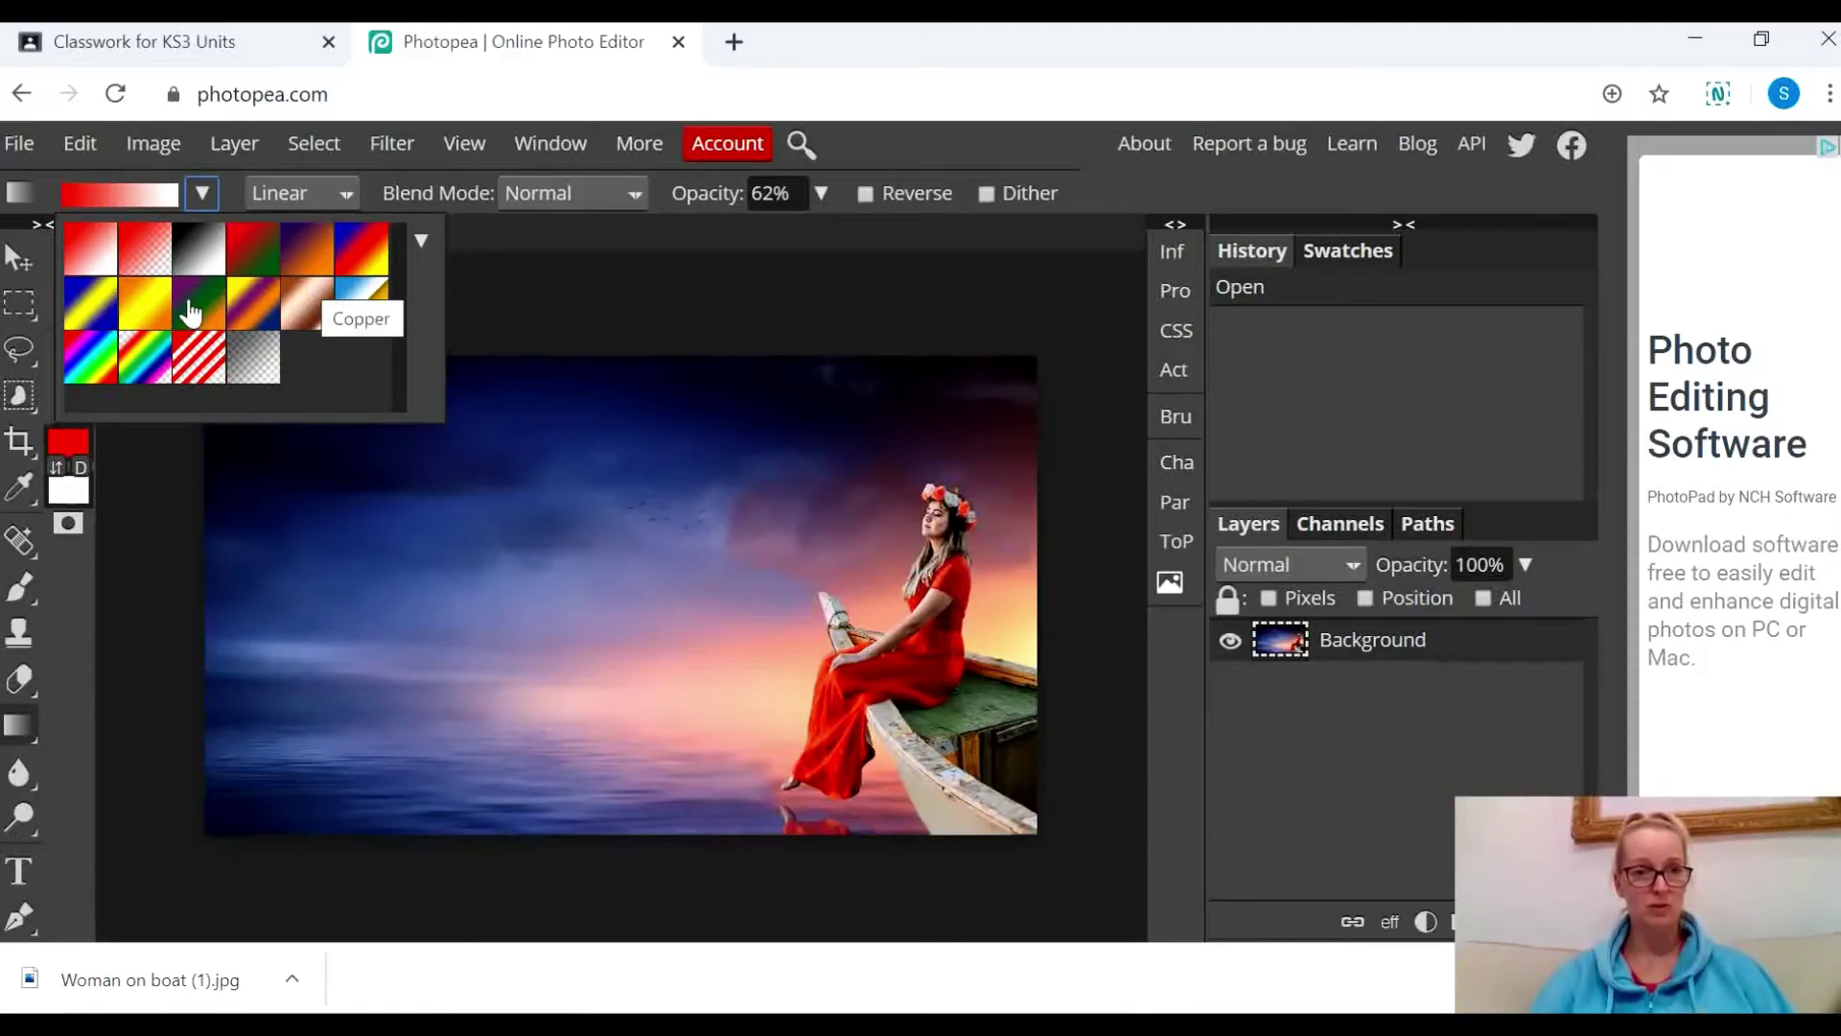
click(92, 372)
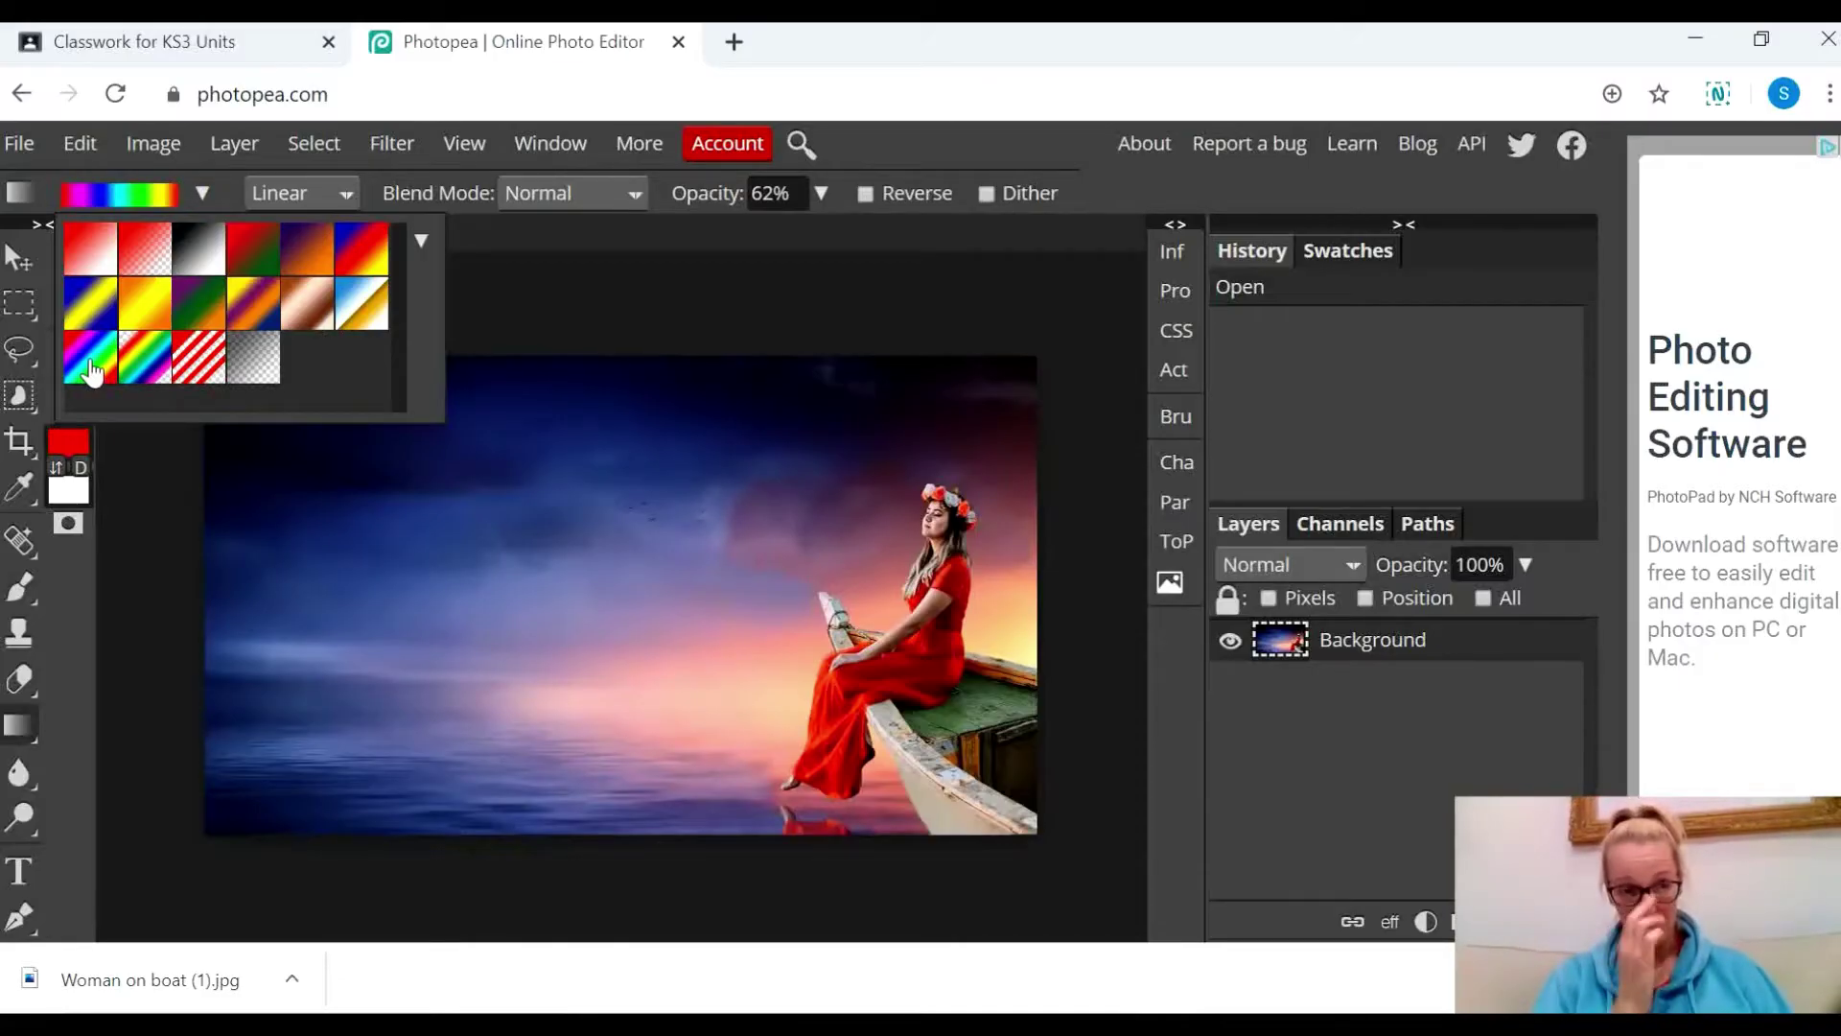
click(165, 584)
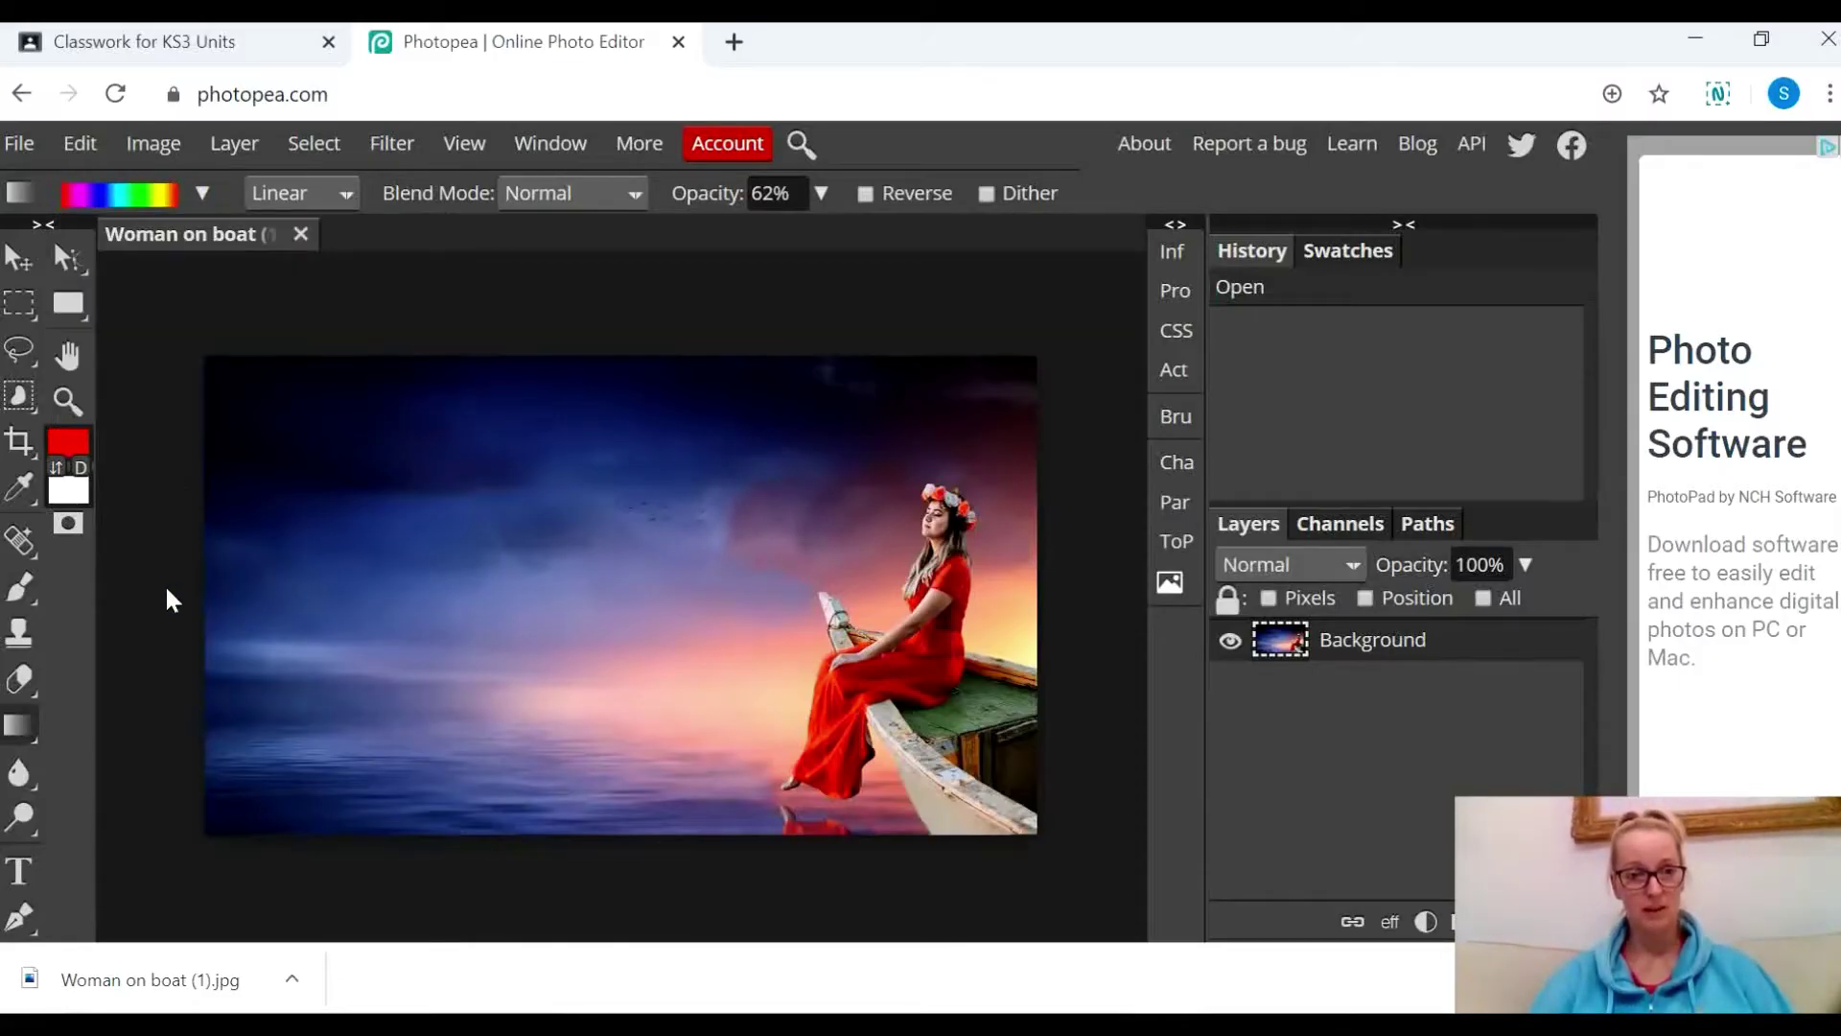
click(344, 195)
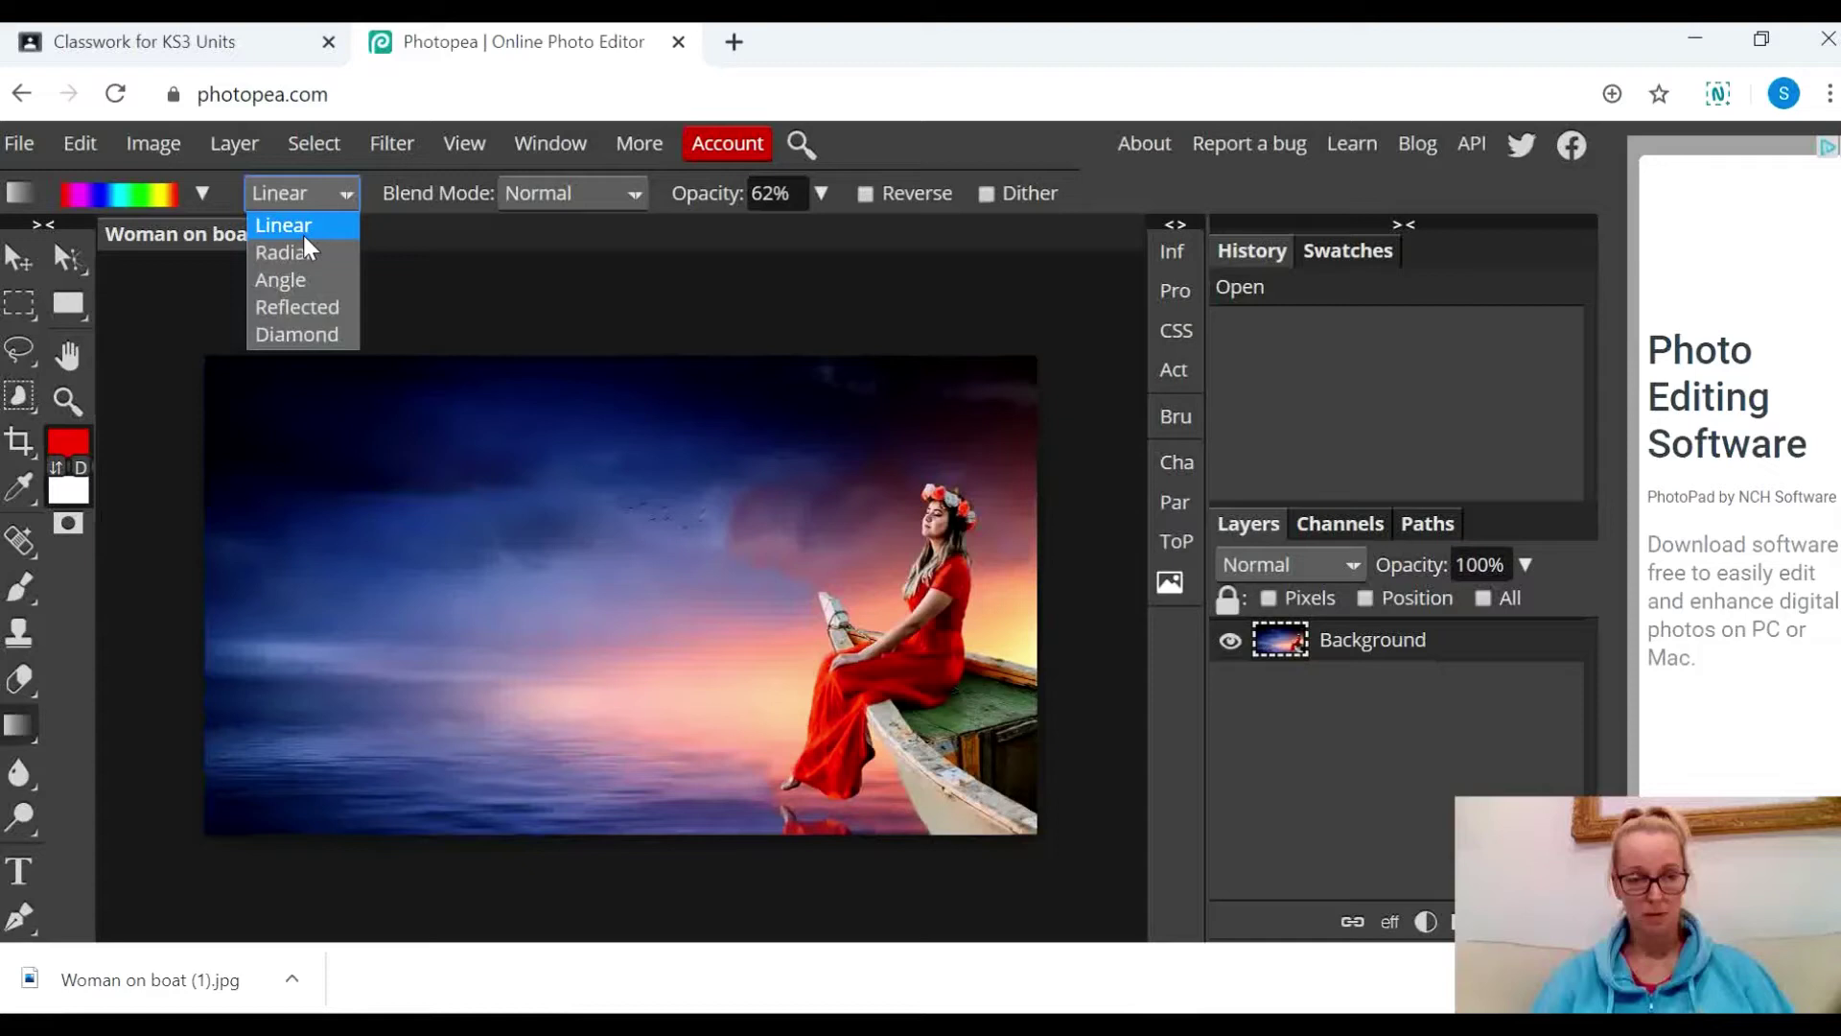
click(646, 188)
scroll(641, 312, down, 1)
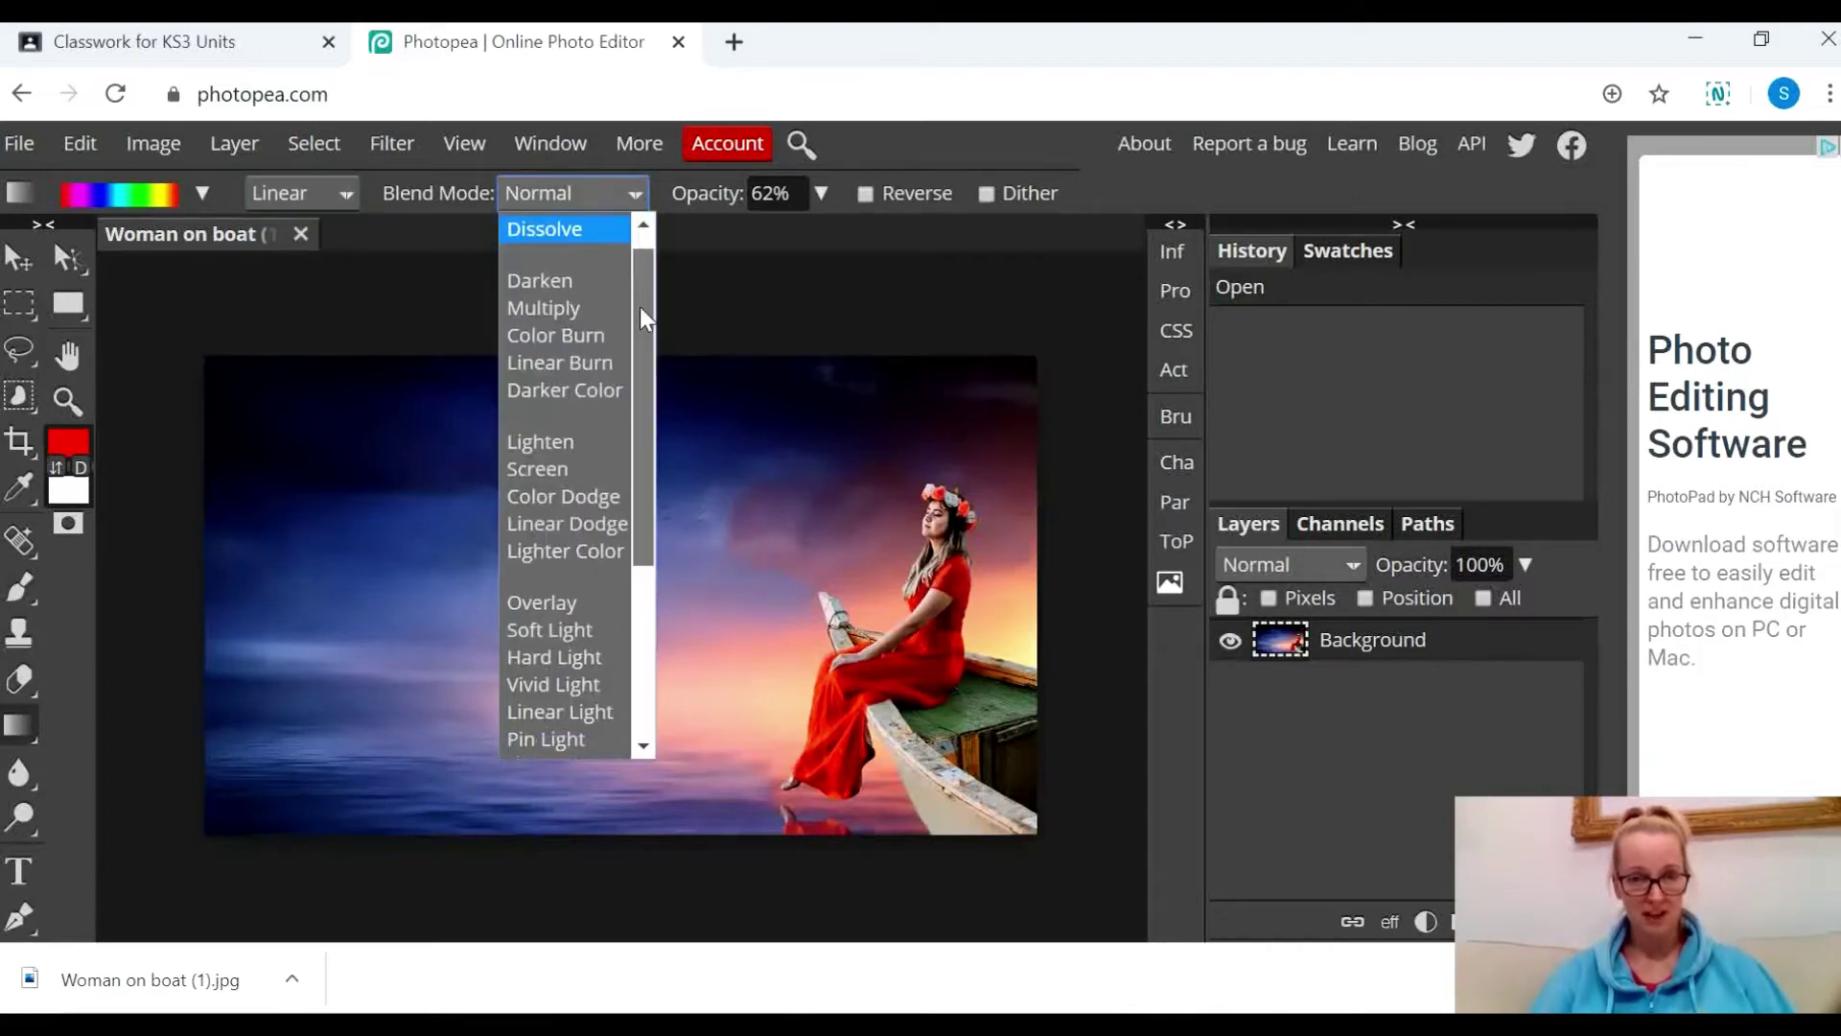
drag(641, 307, 856, 299)
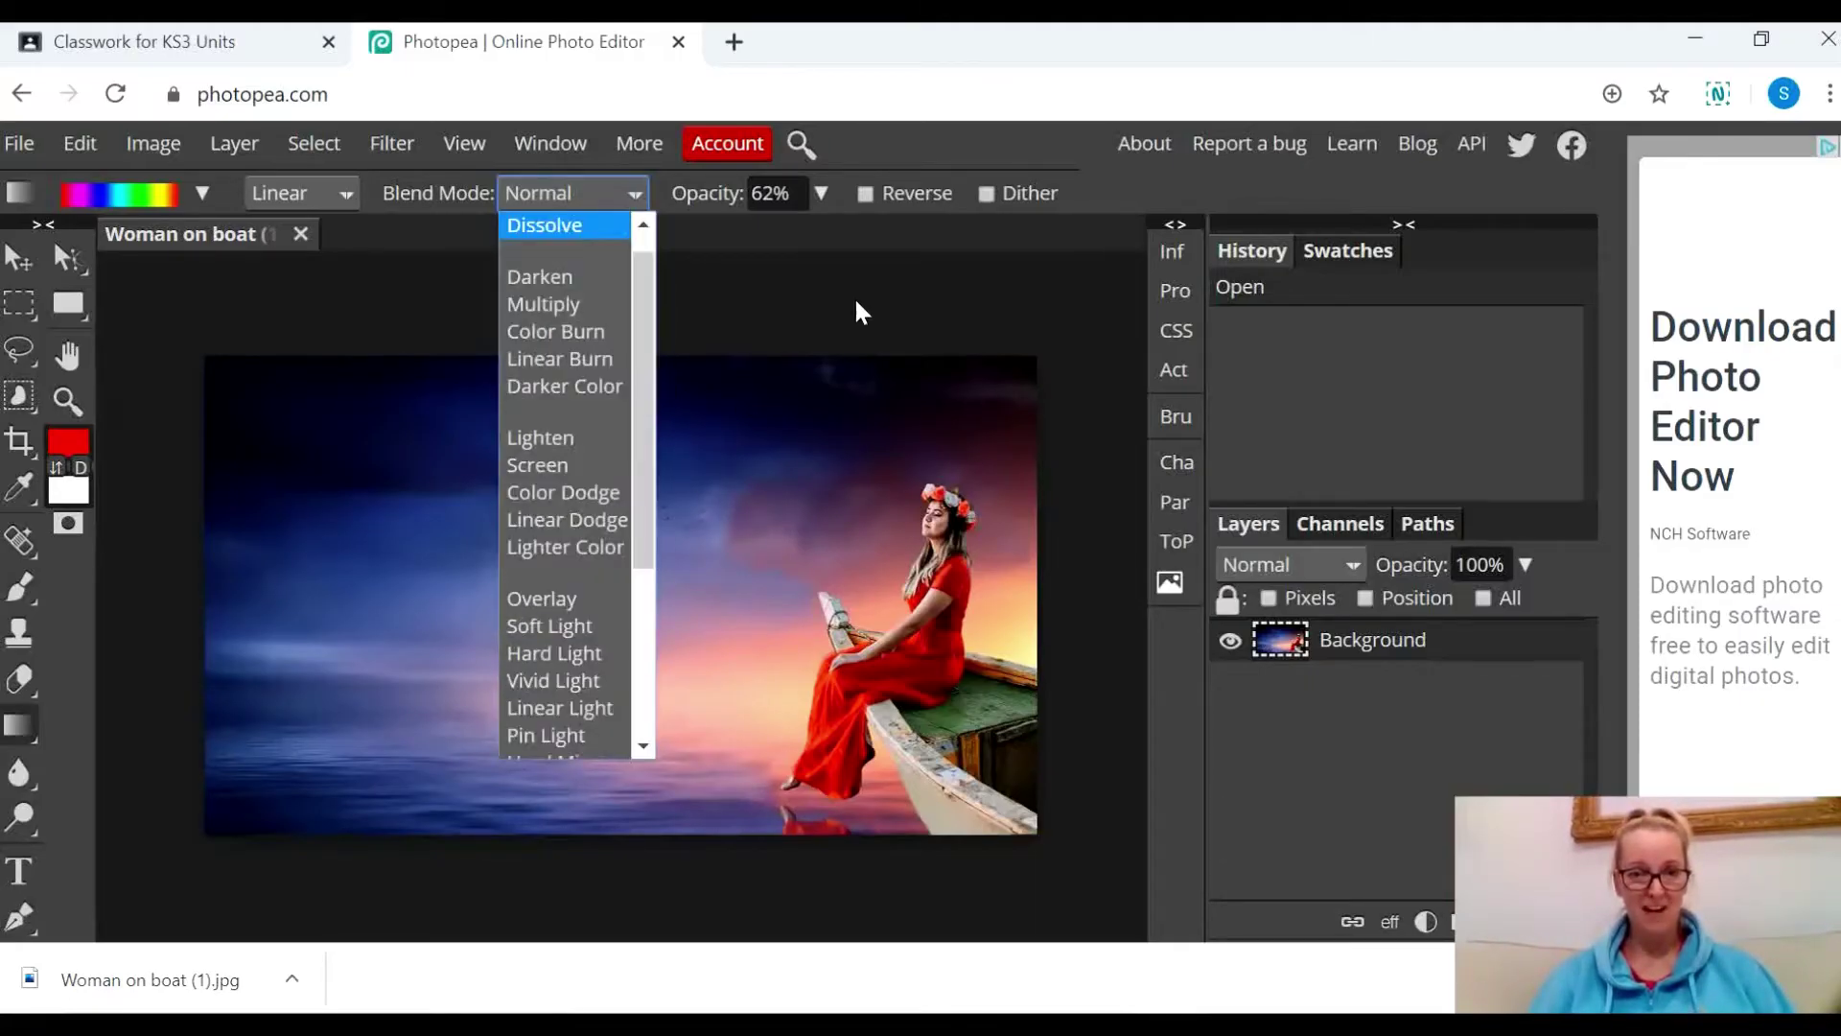
click(854, 295)
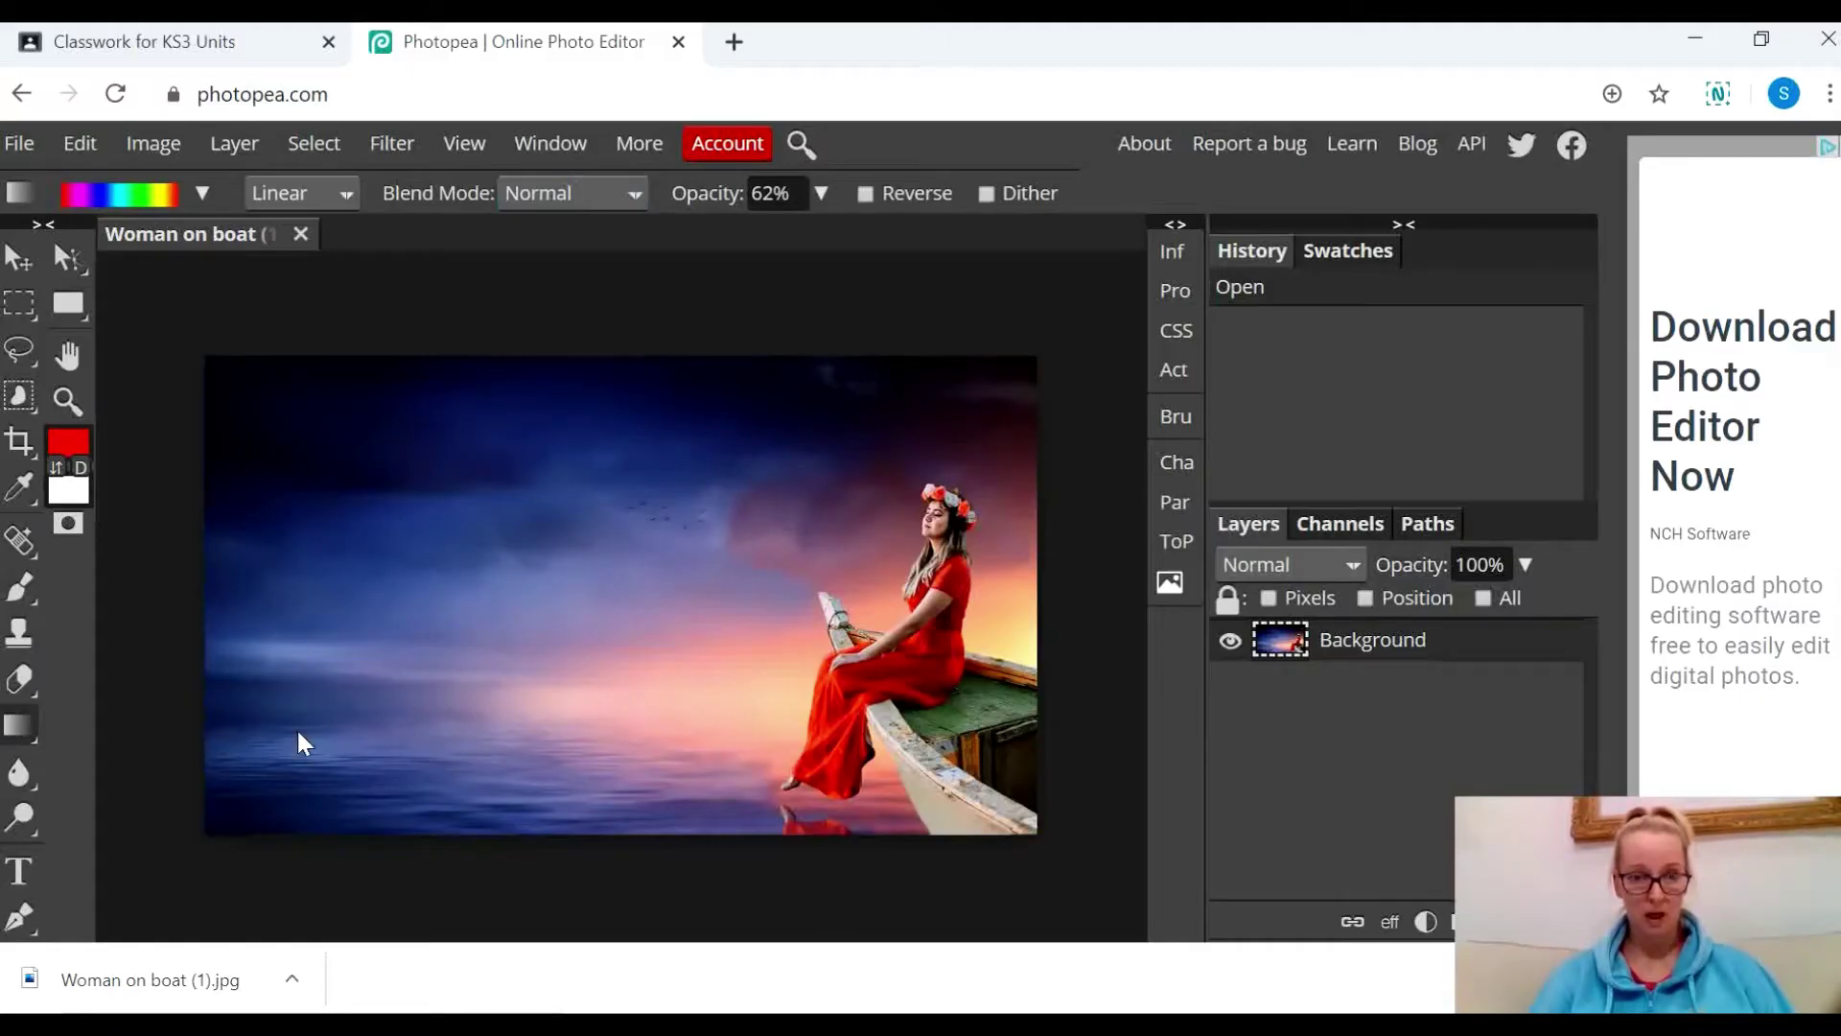
drag(482, 618, 592, 544)
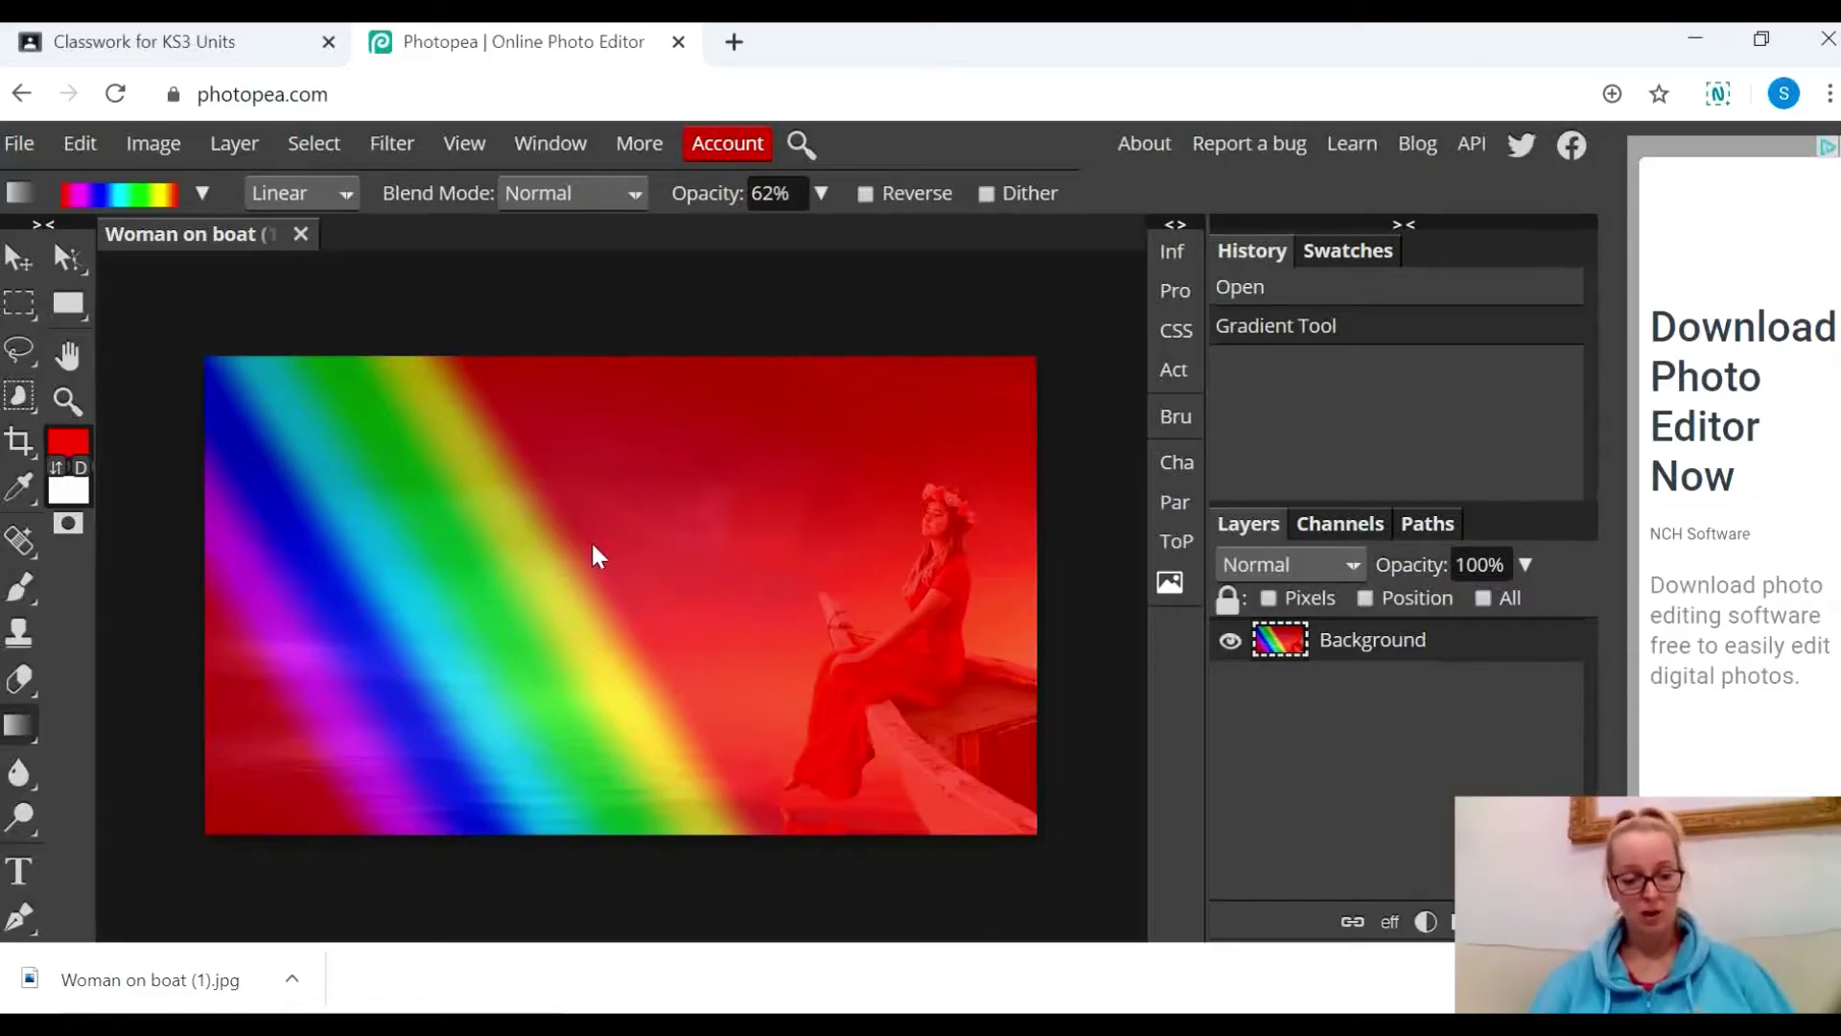
key(ctrl+z)
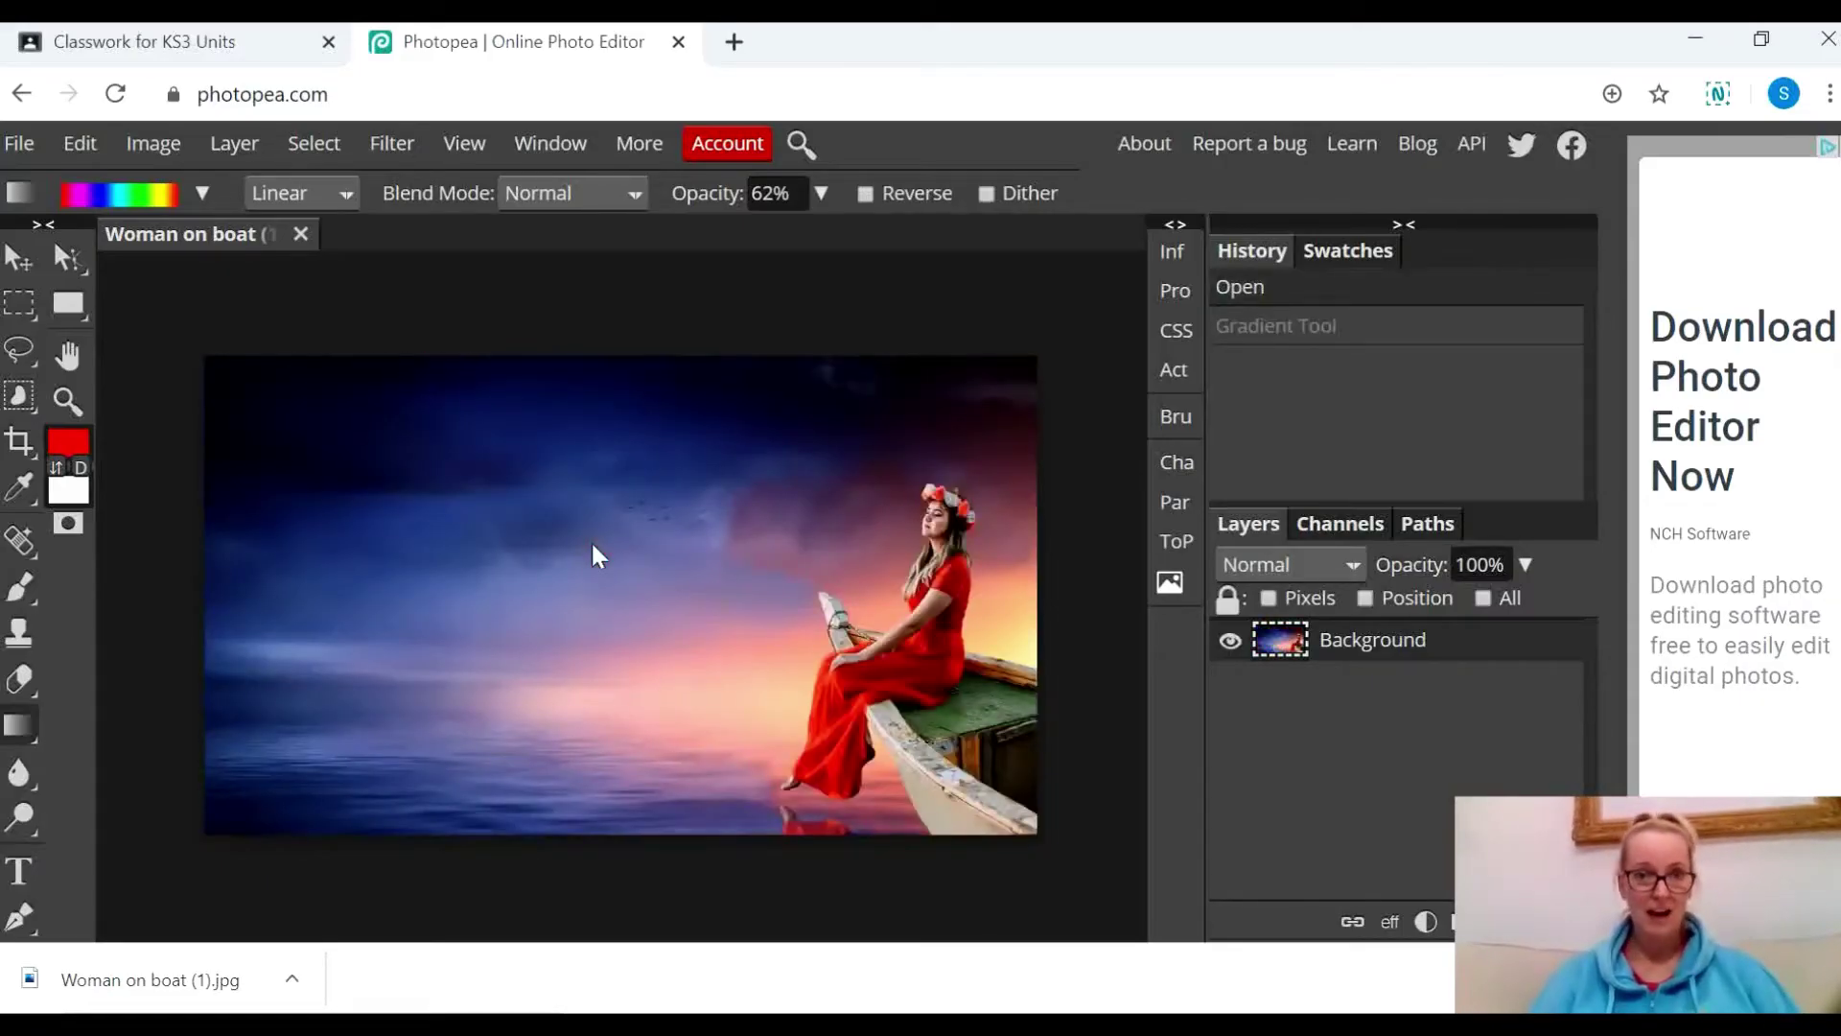
Paint a diagonal rainbow gradient across the photo at 24% opacity
click(821, 194)
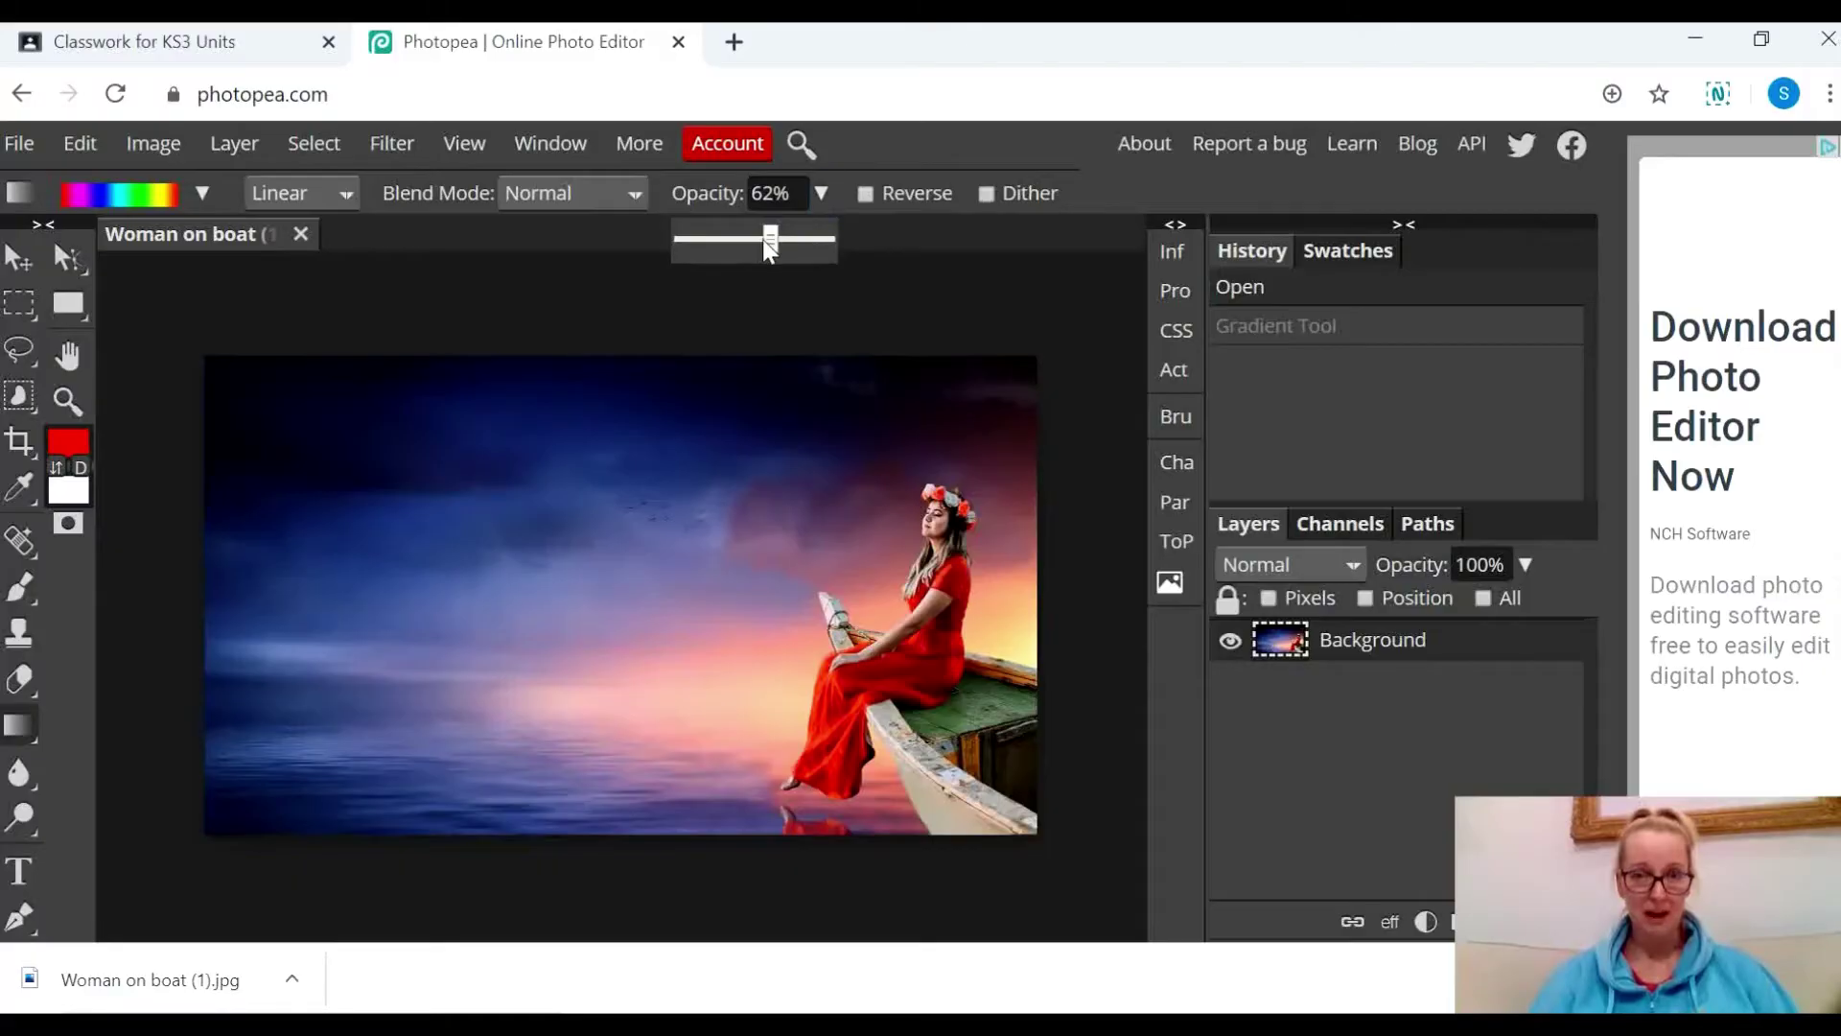
drag(766, 241, 733, 241)
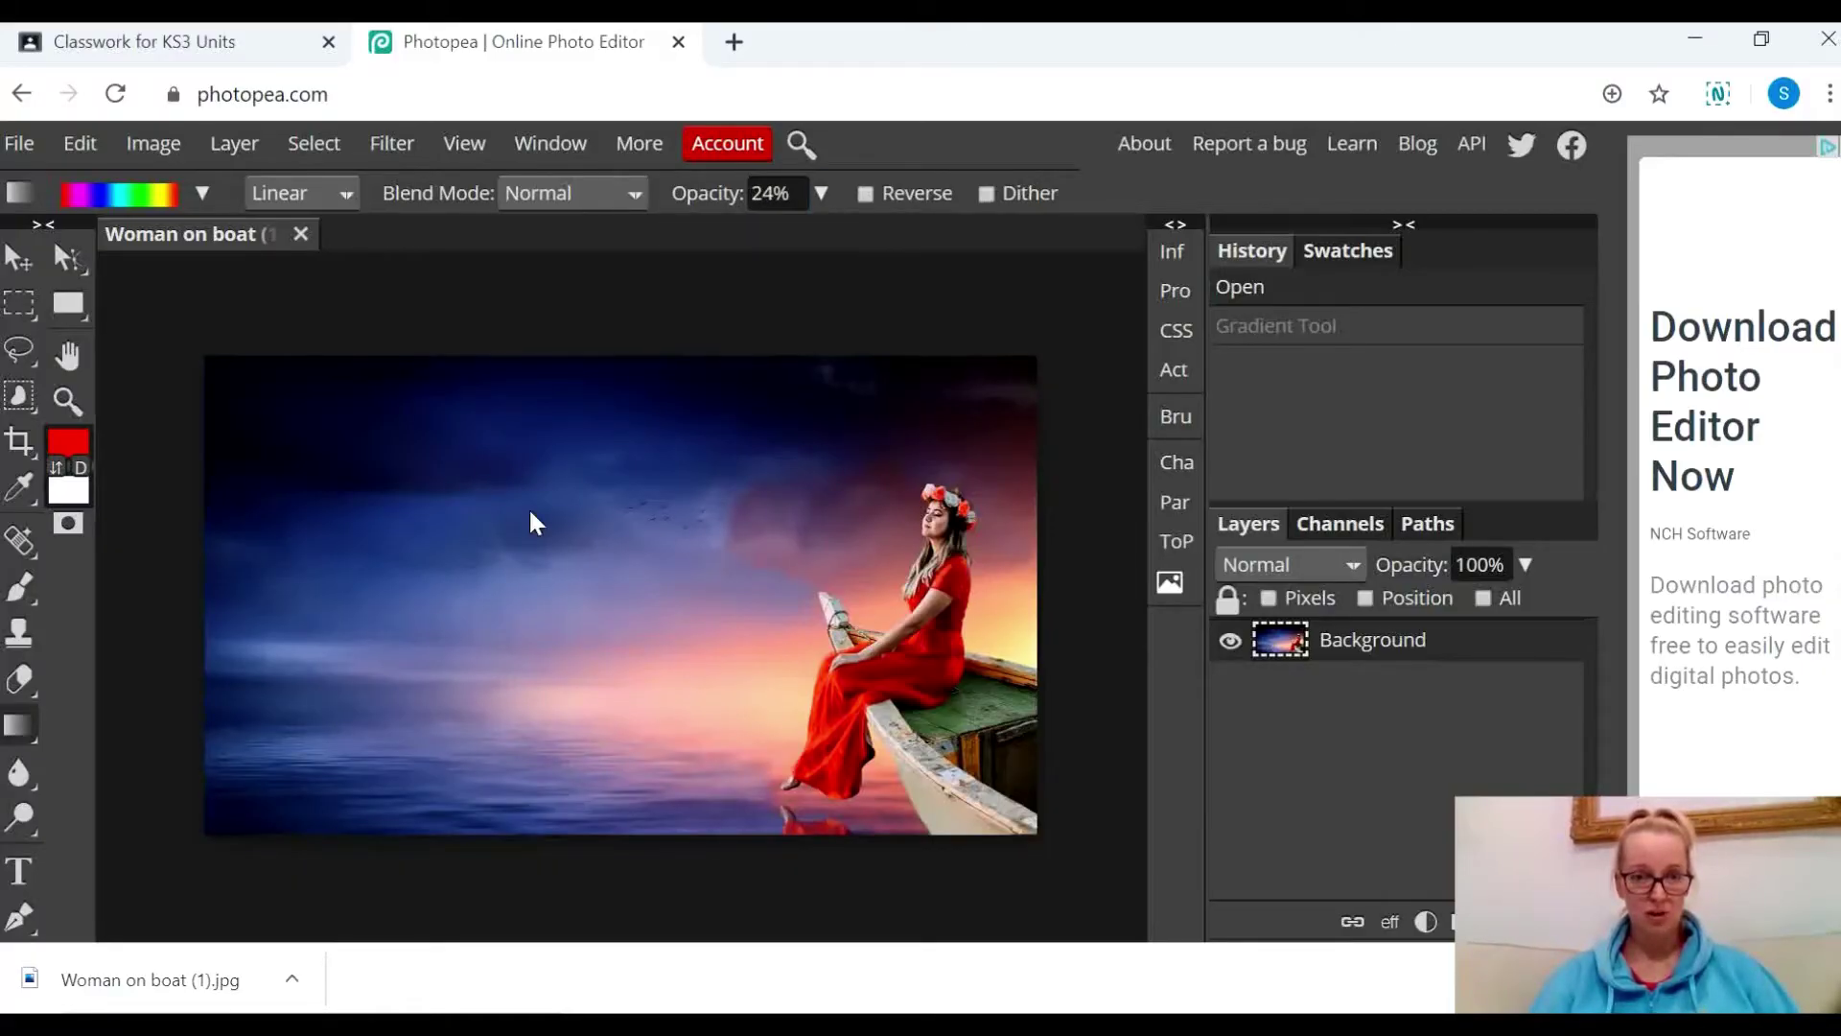
drag(575, 516, 620, 650)
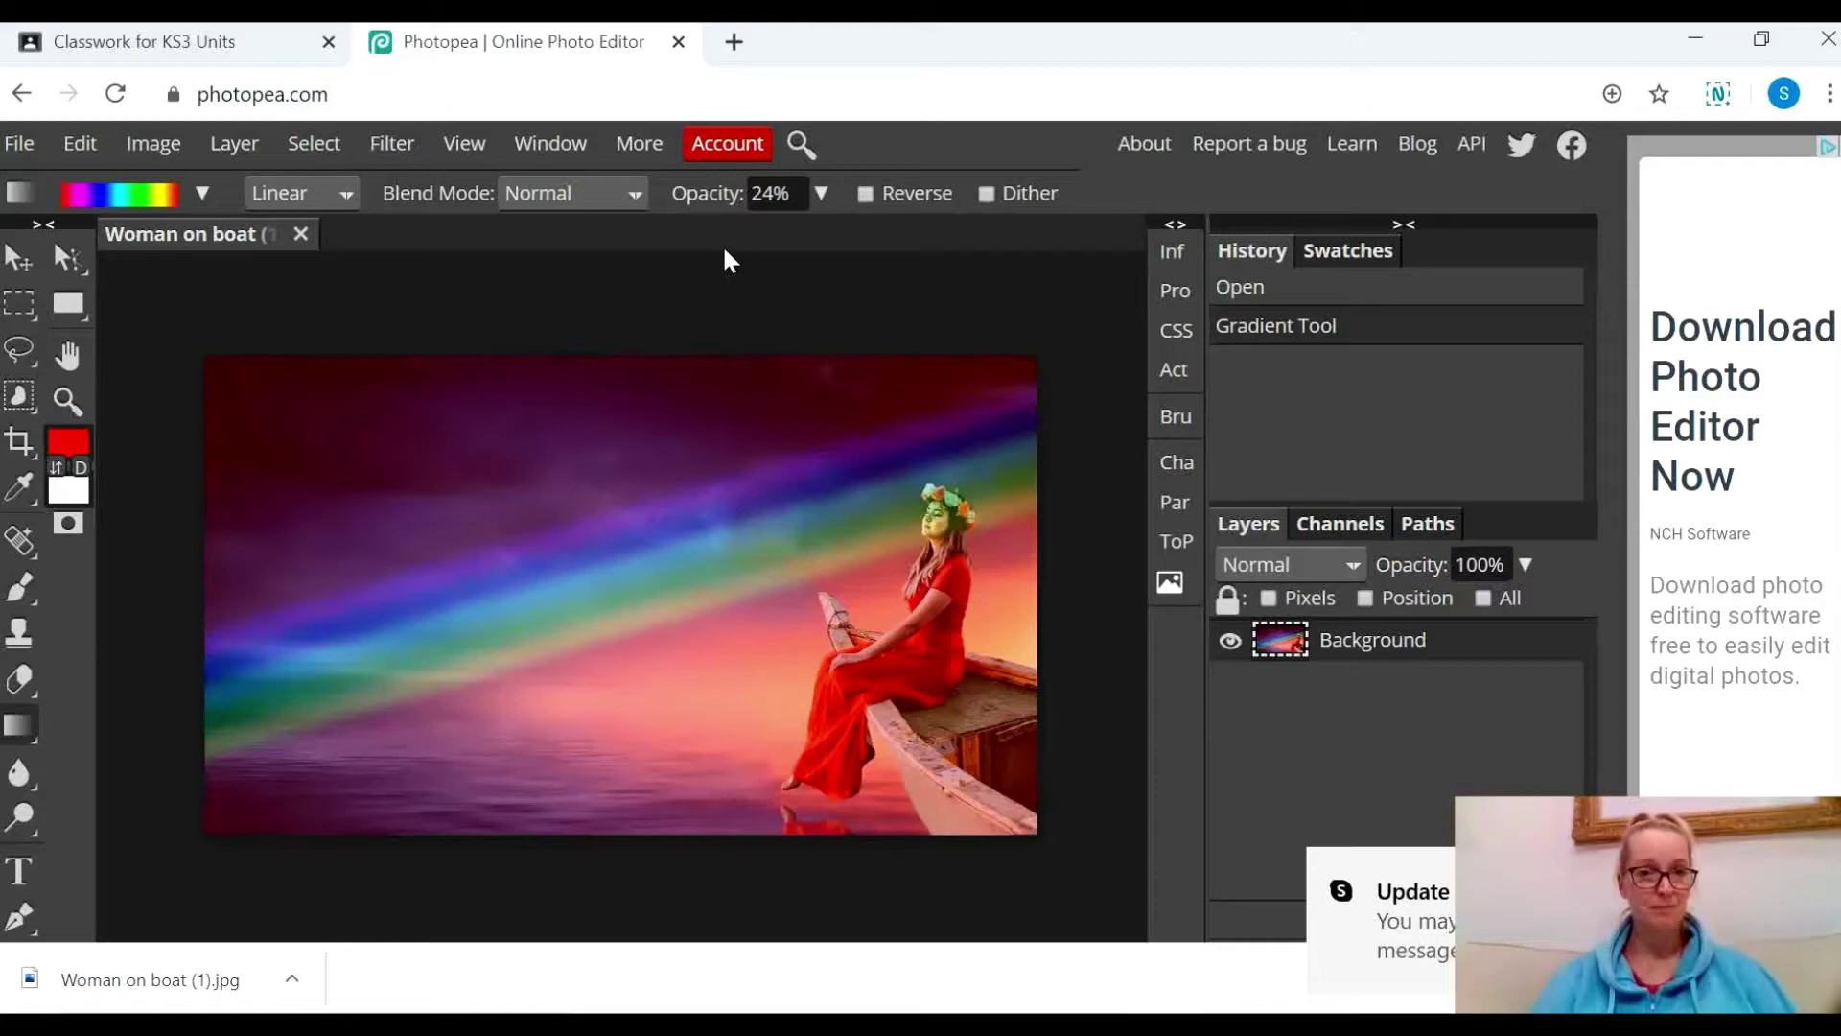
Raise the gradient opacity to 44%
click(821, 196)
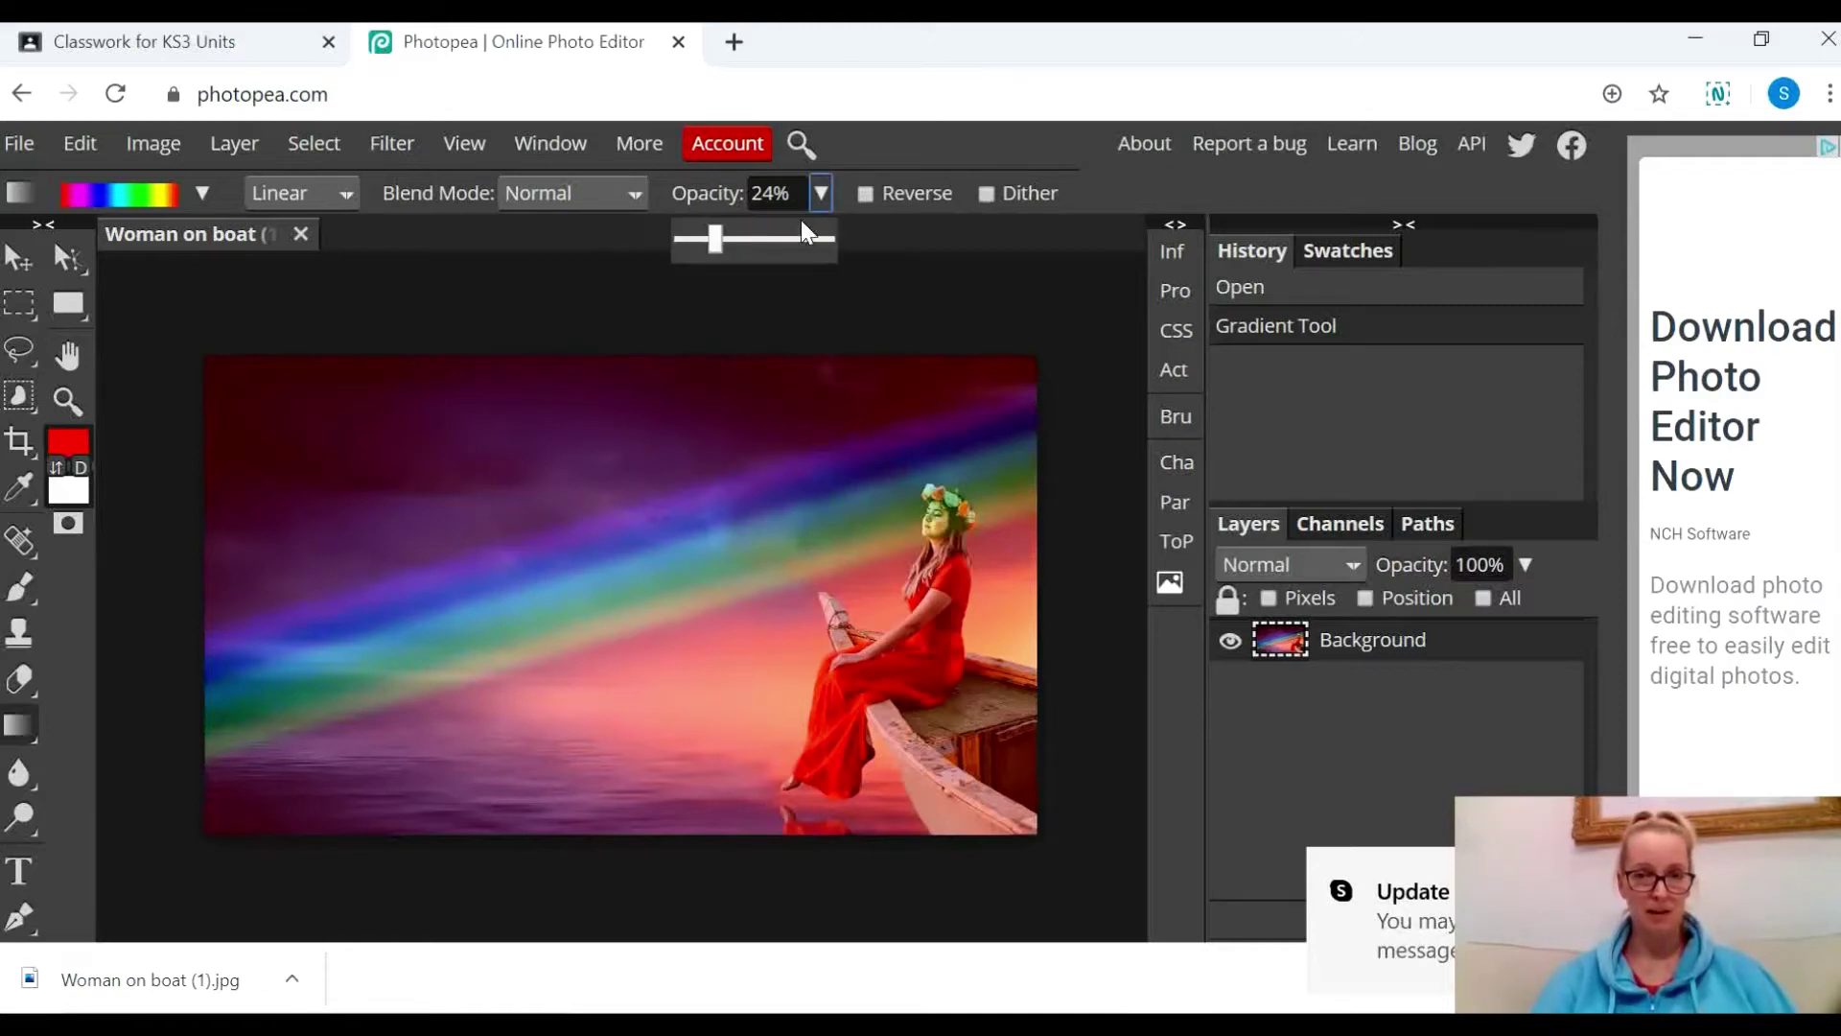
drag(714, 239, 745, 247)
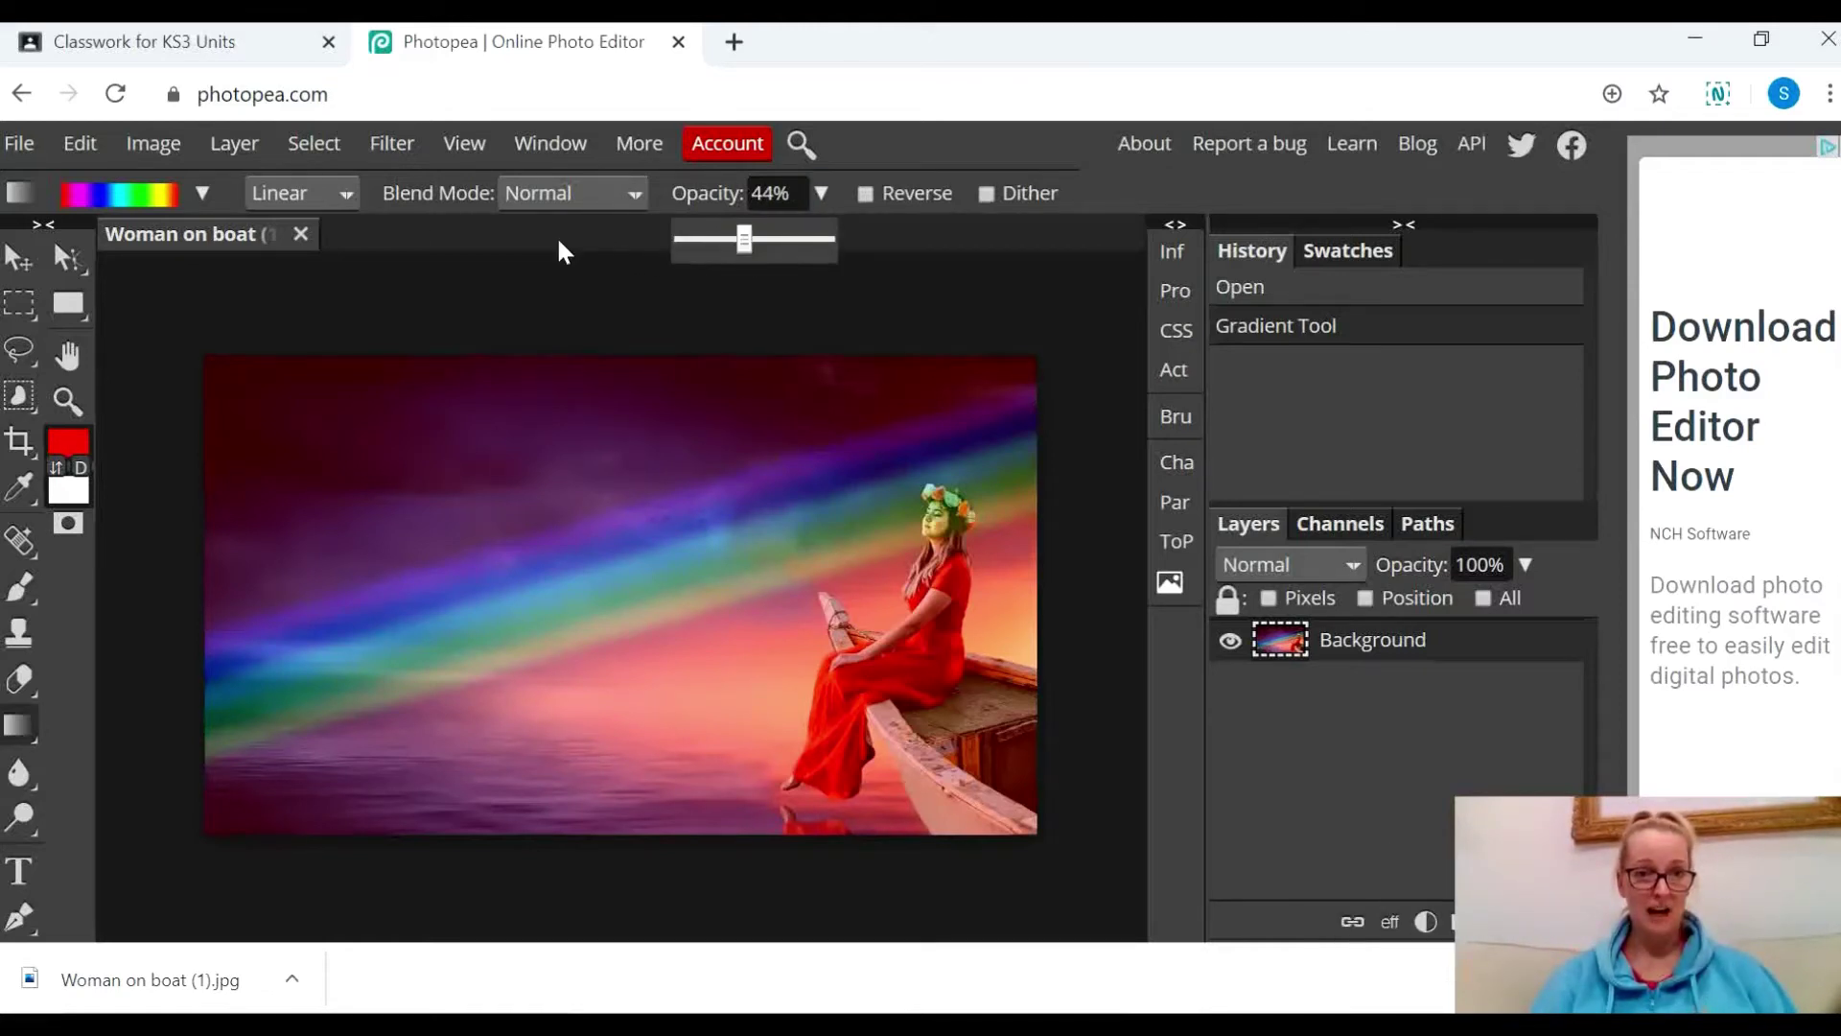
click(353, 195)
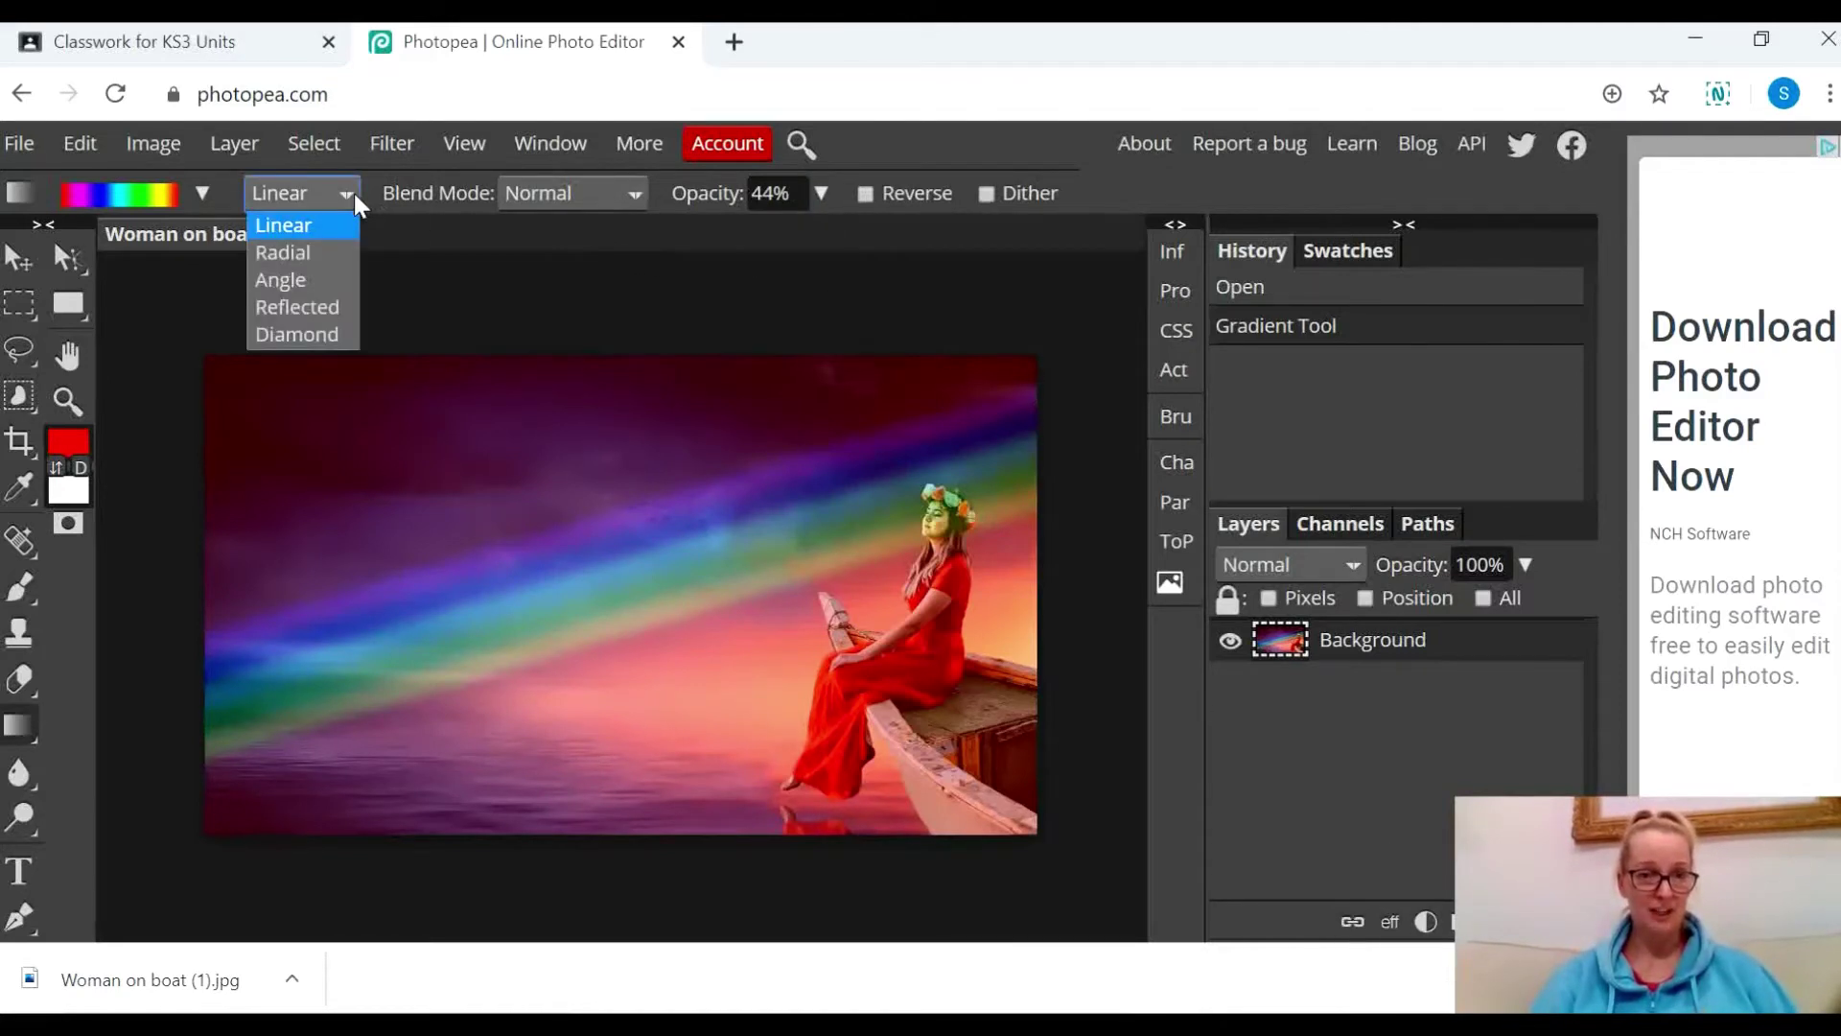
Switch to the Diamond gradient shape, trying diamond gradients and undoing each one
click(320, 334)
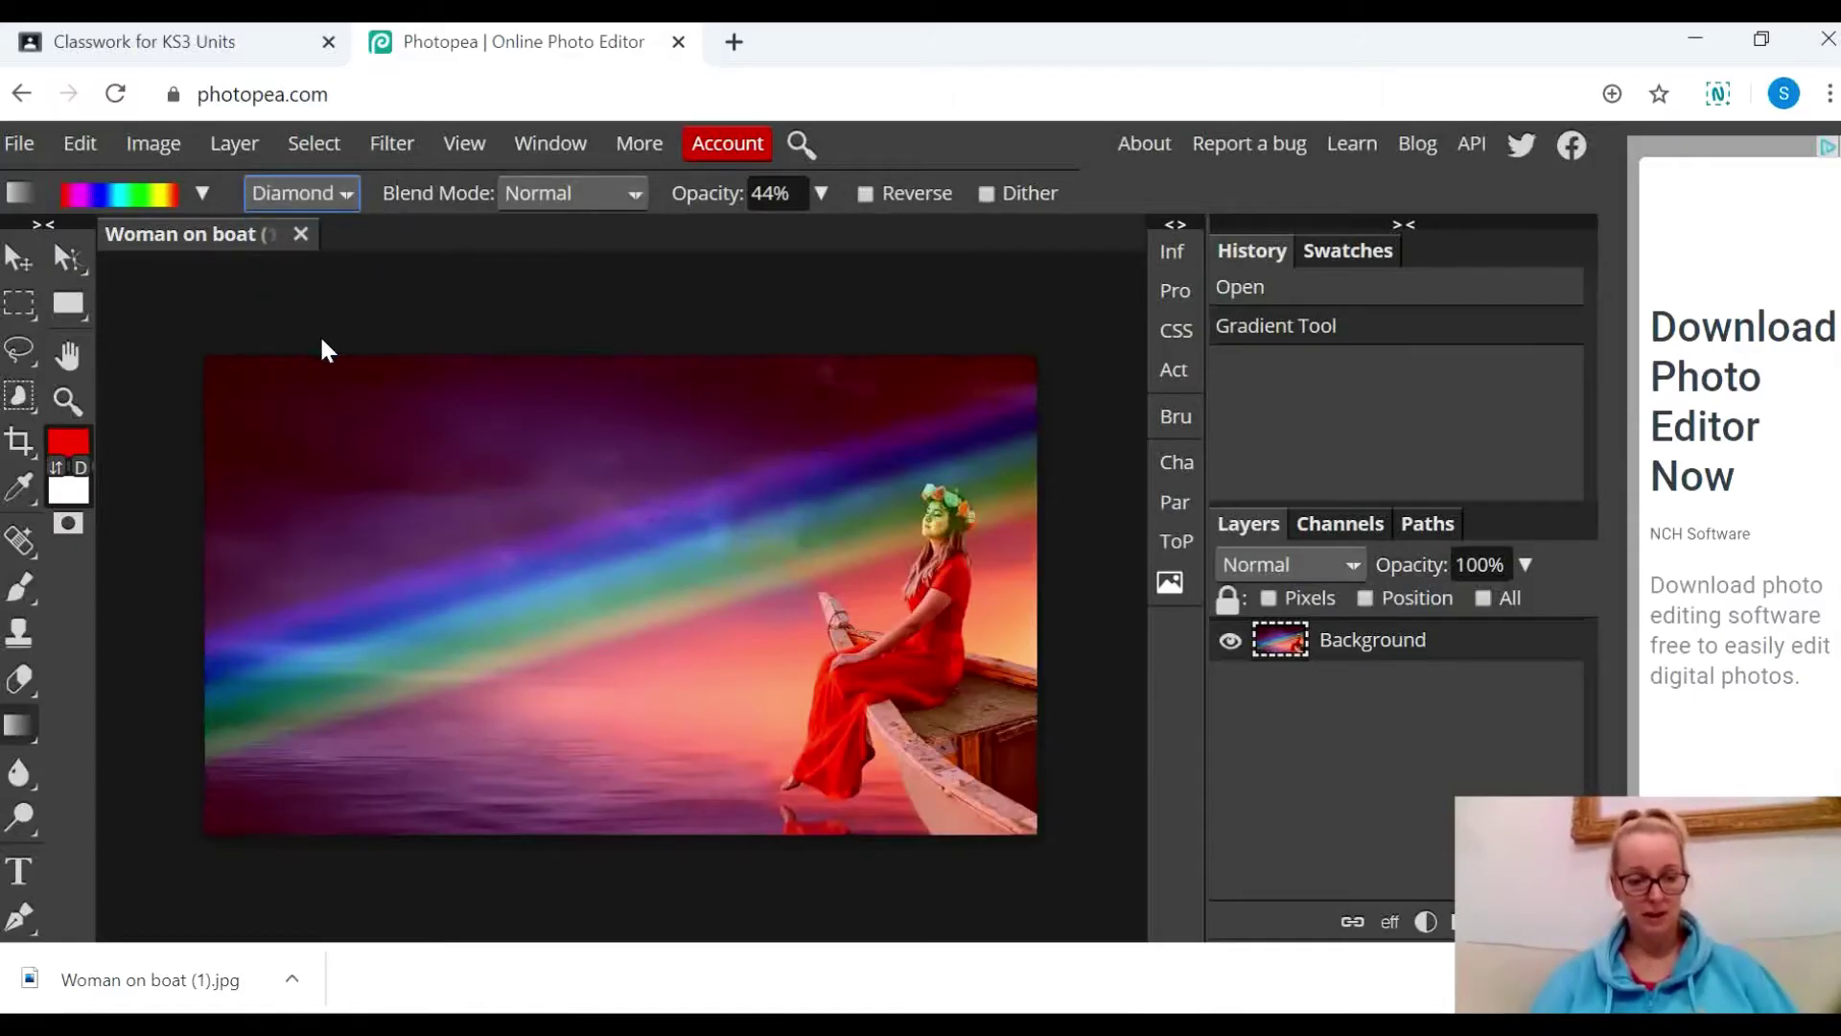
key(ctrl+z)
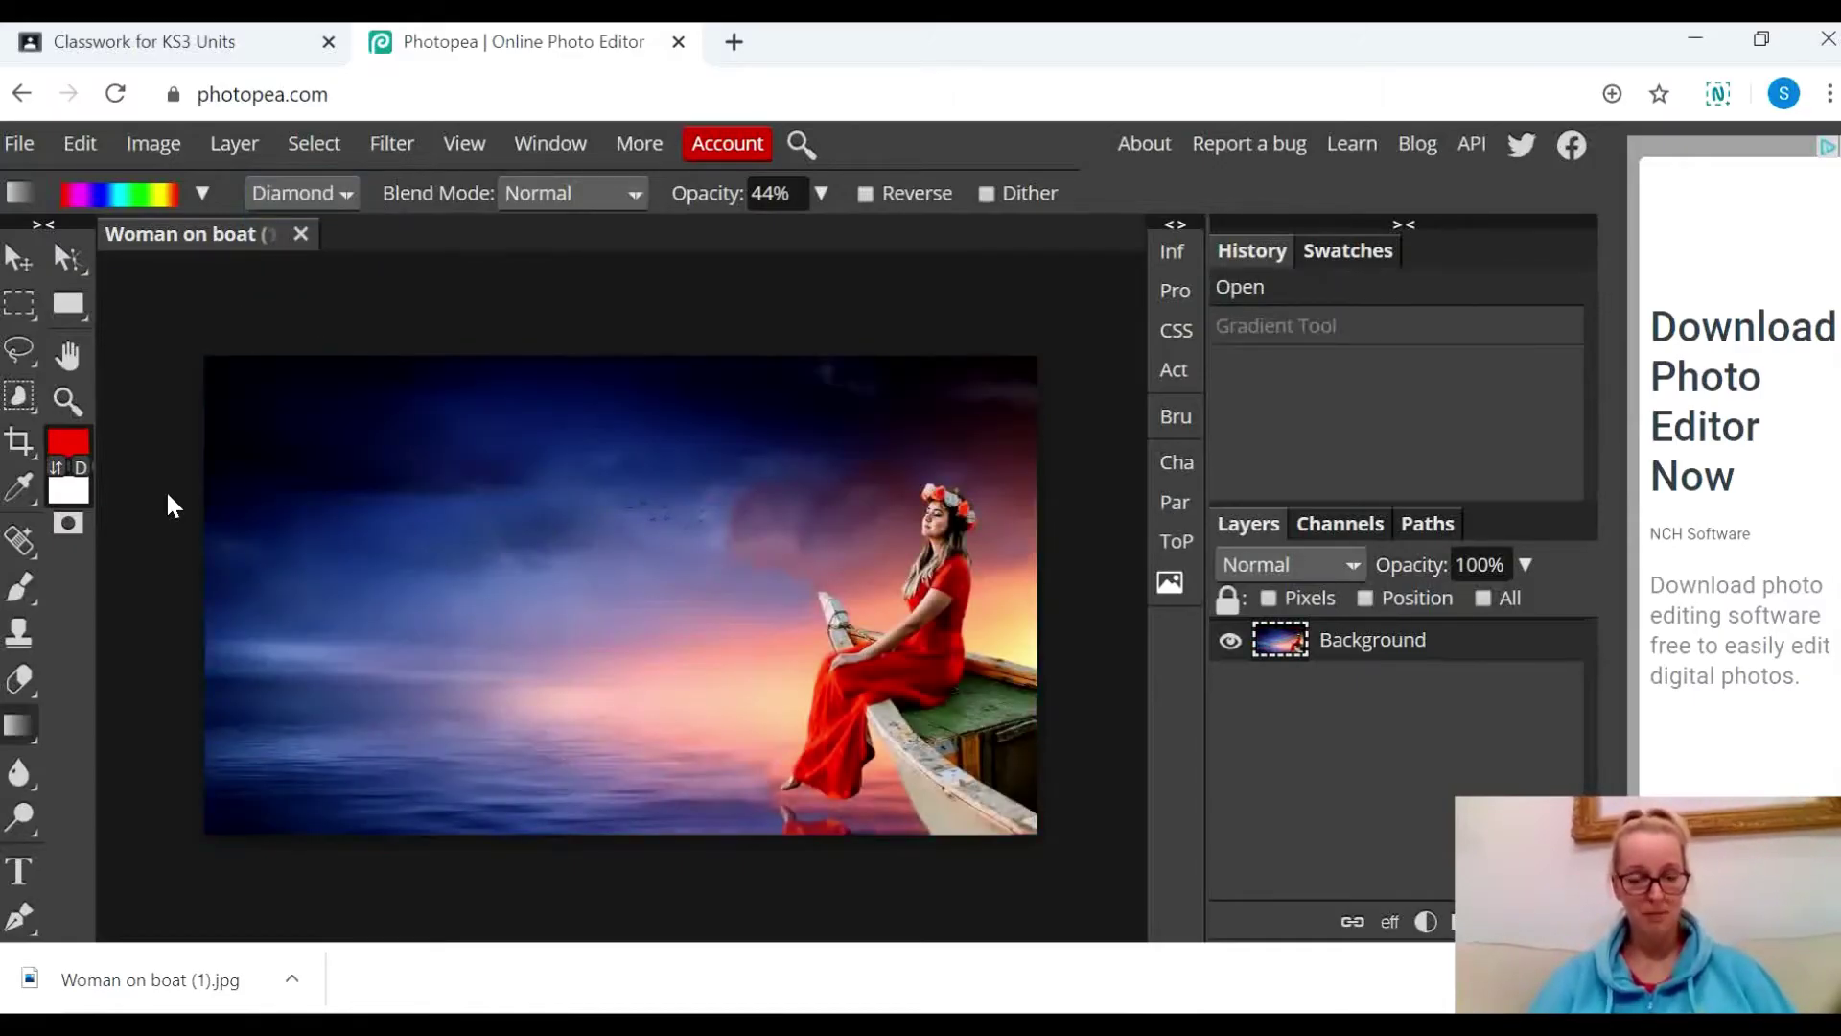
drag(399, 441, 491, 527)
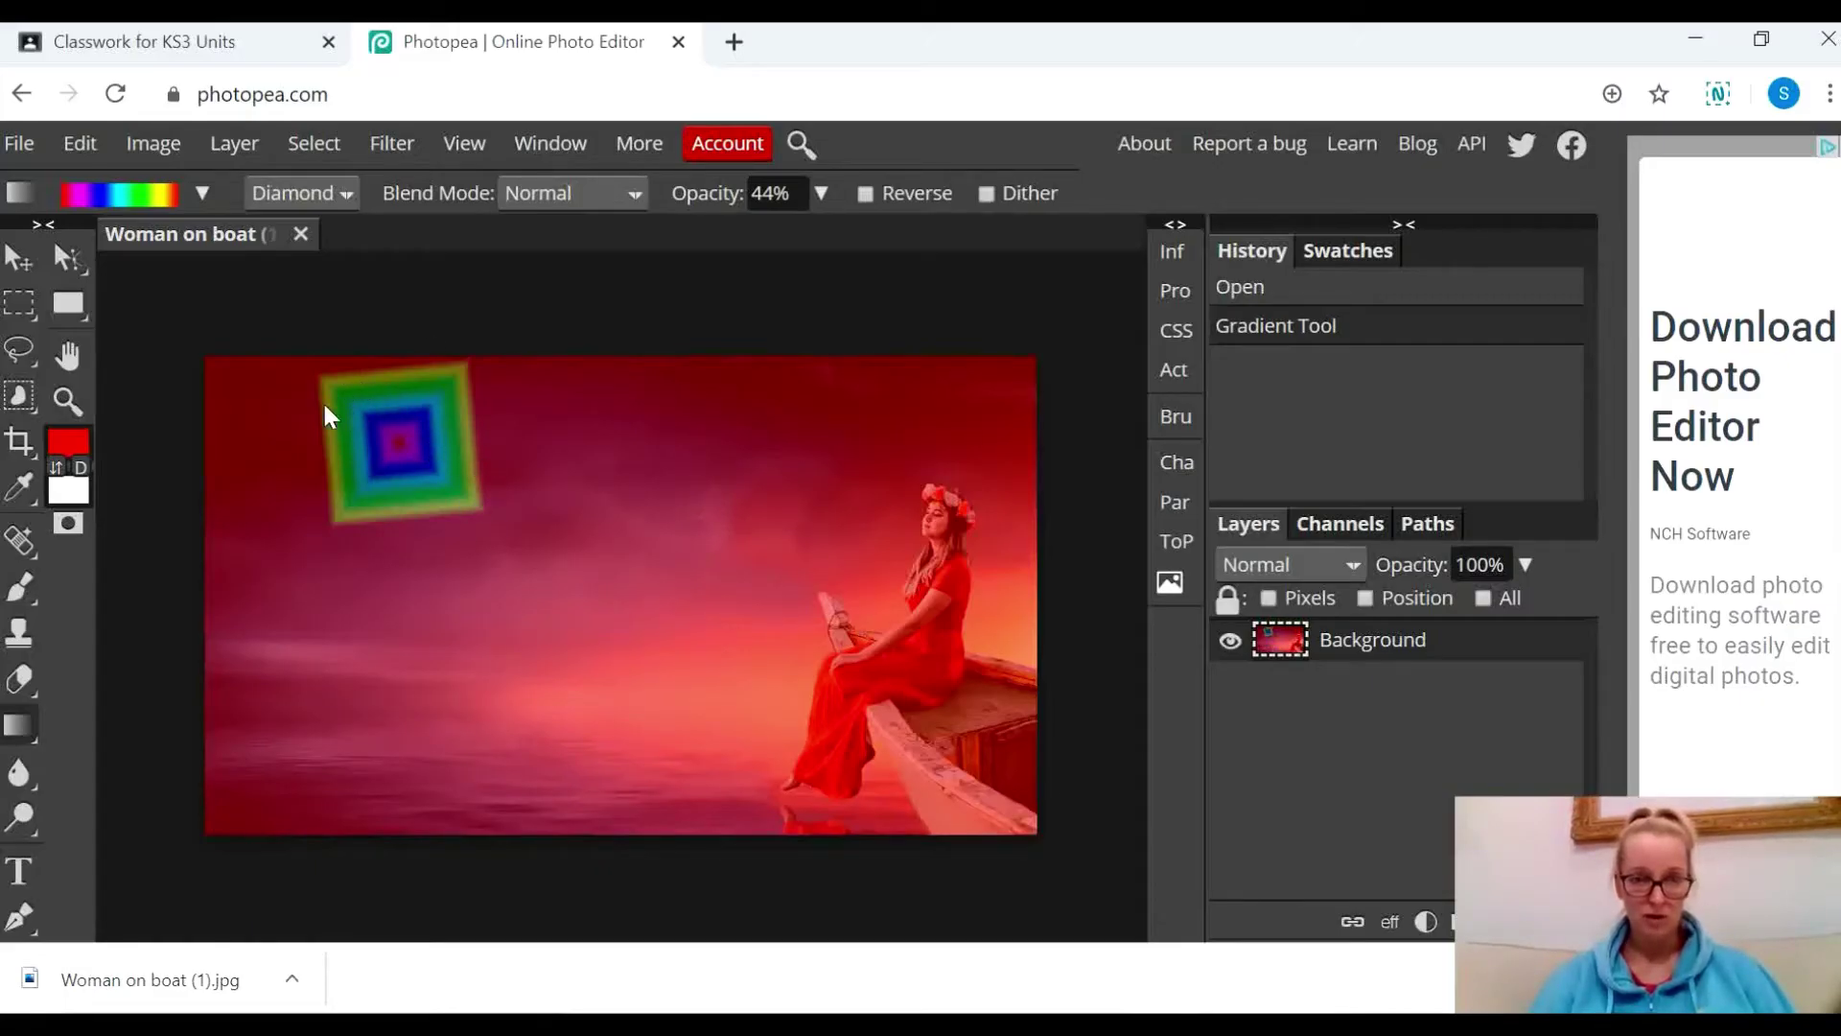
key(ctrl+z)
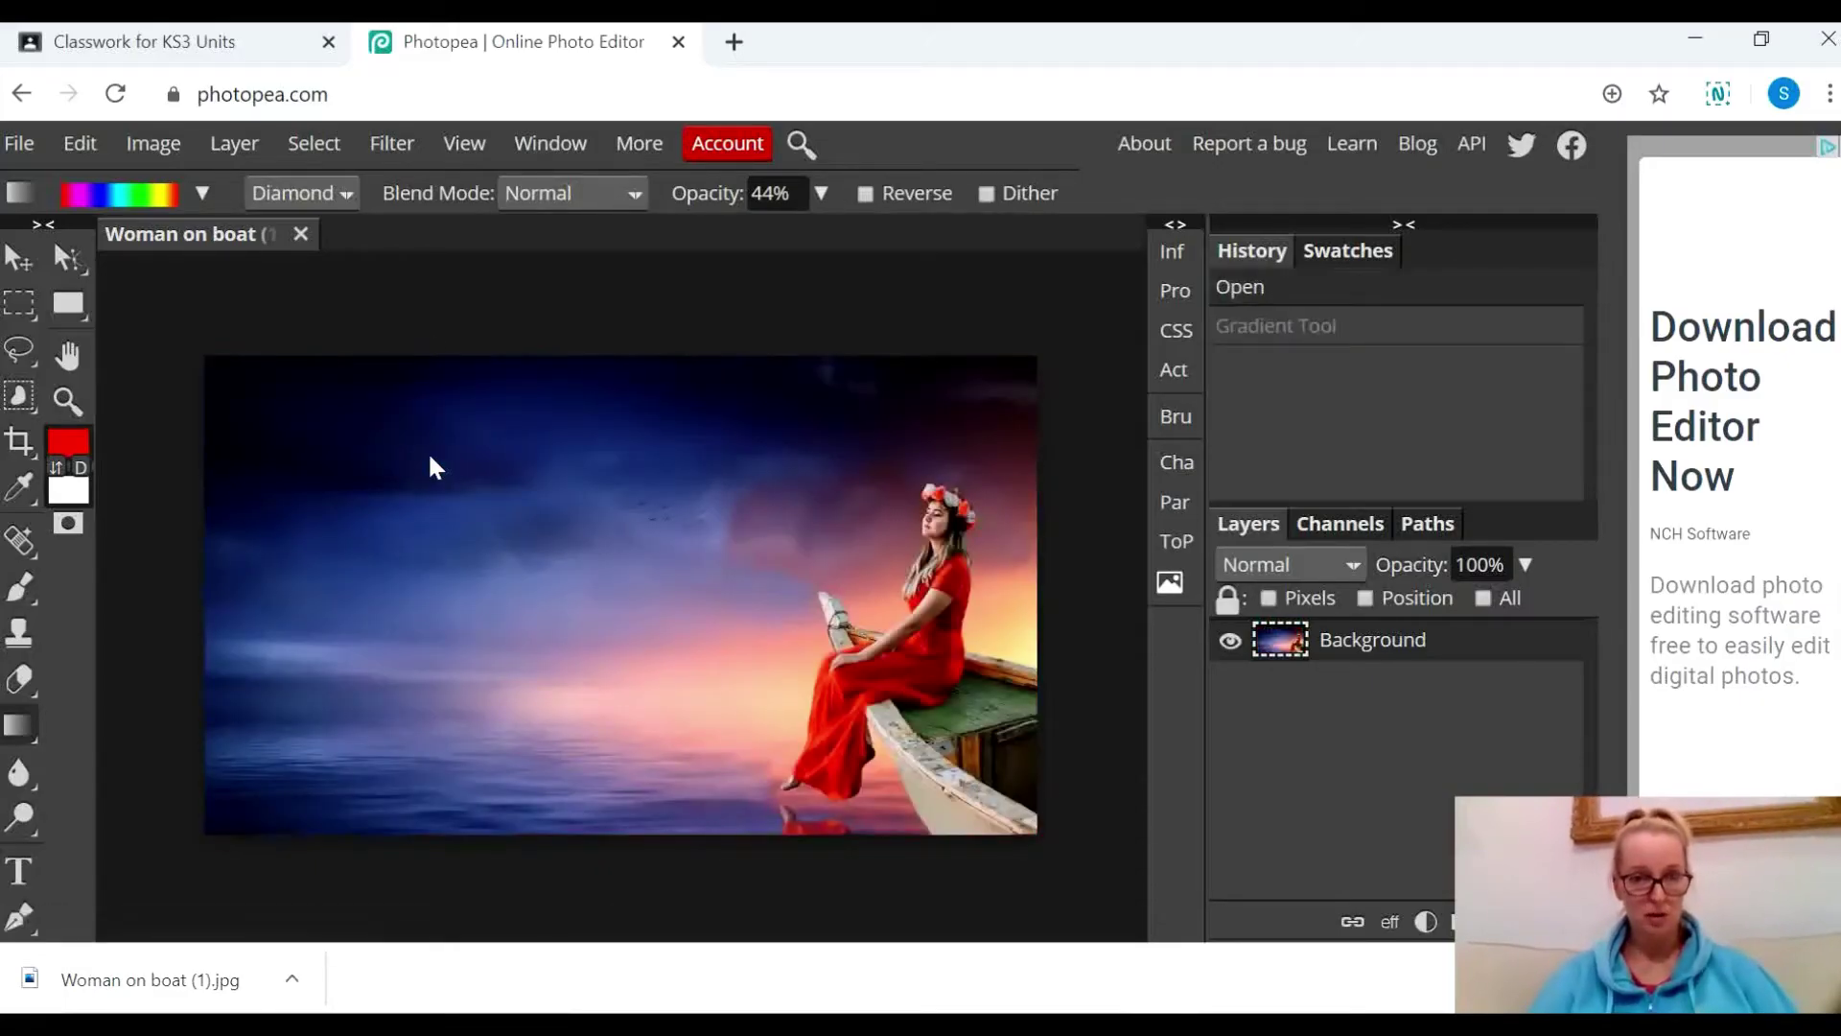
drag(307, 379, 826, 821)
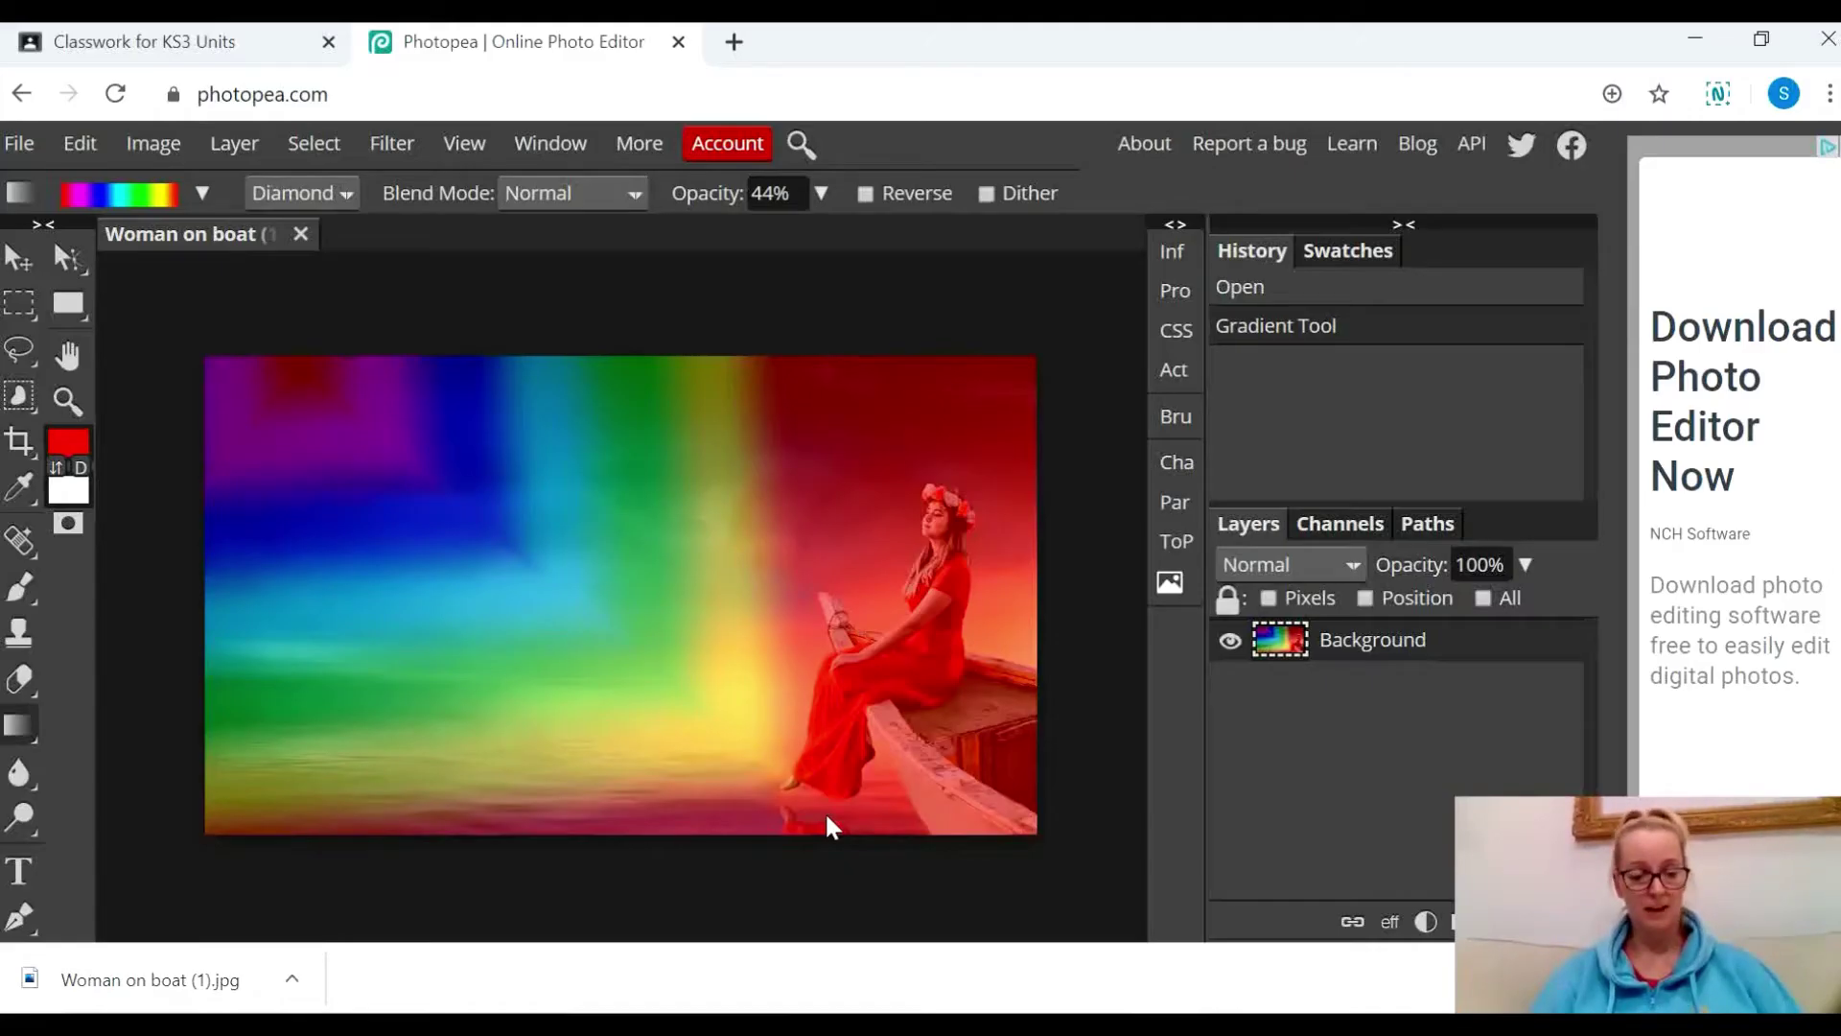
key(ctrl+z)
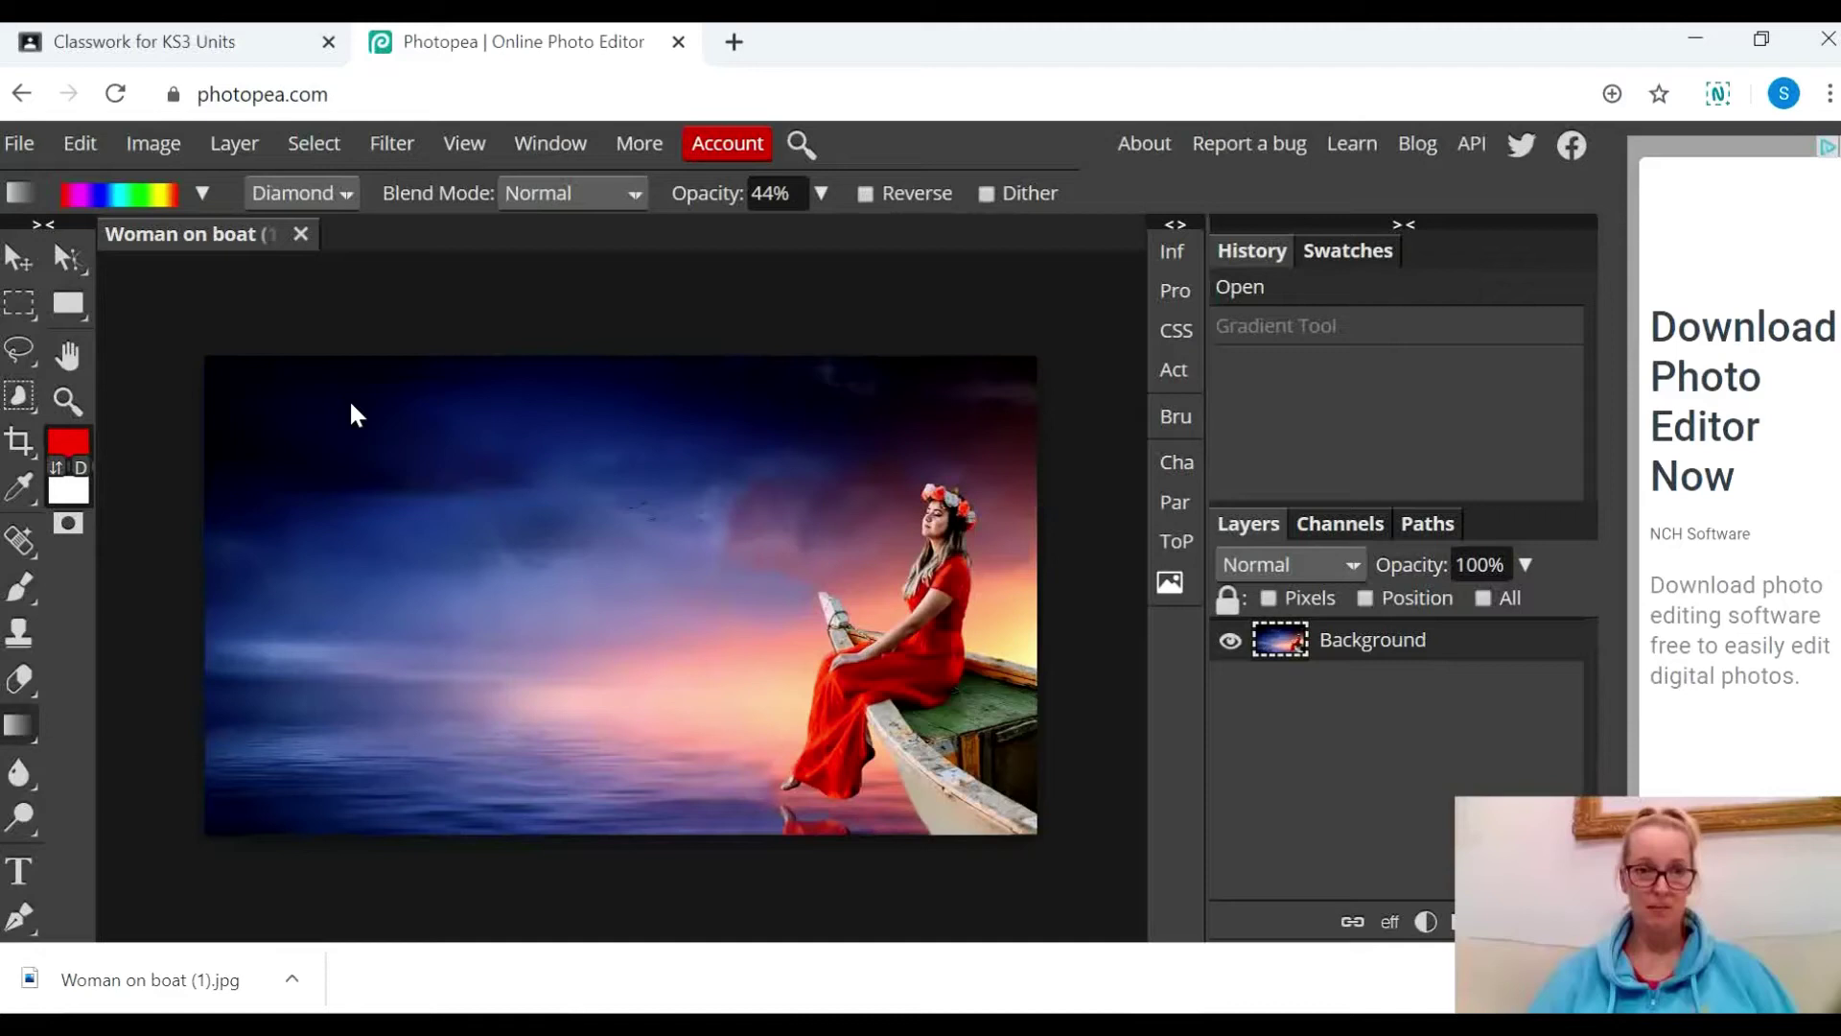
Set the gradient to the Reflected shape with Hue blend mode
click(345, 193)
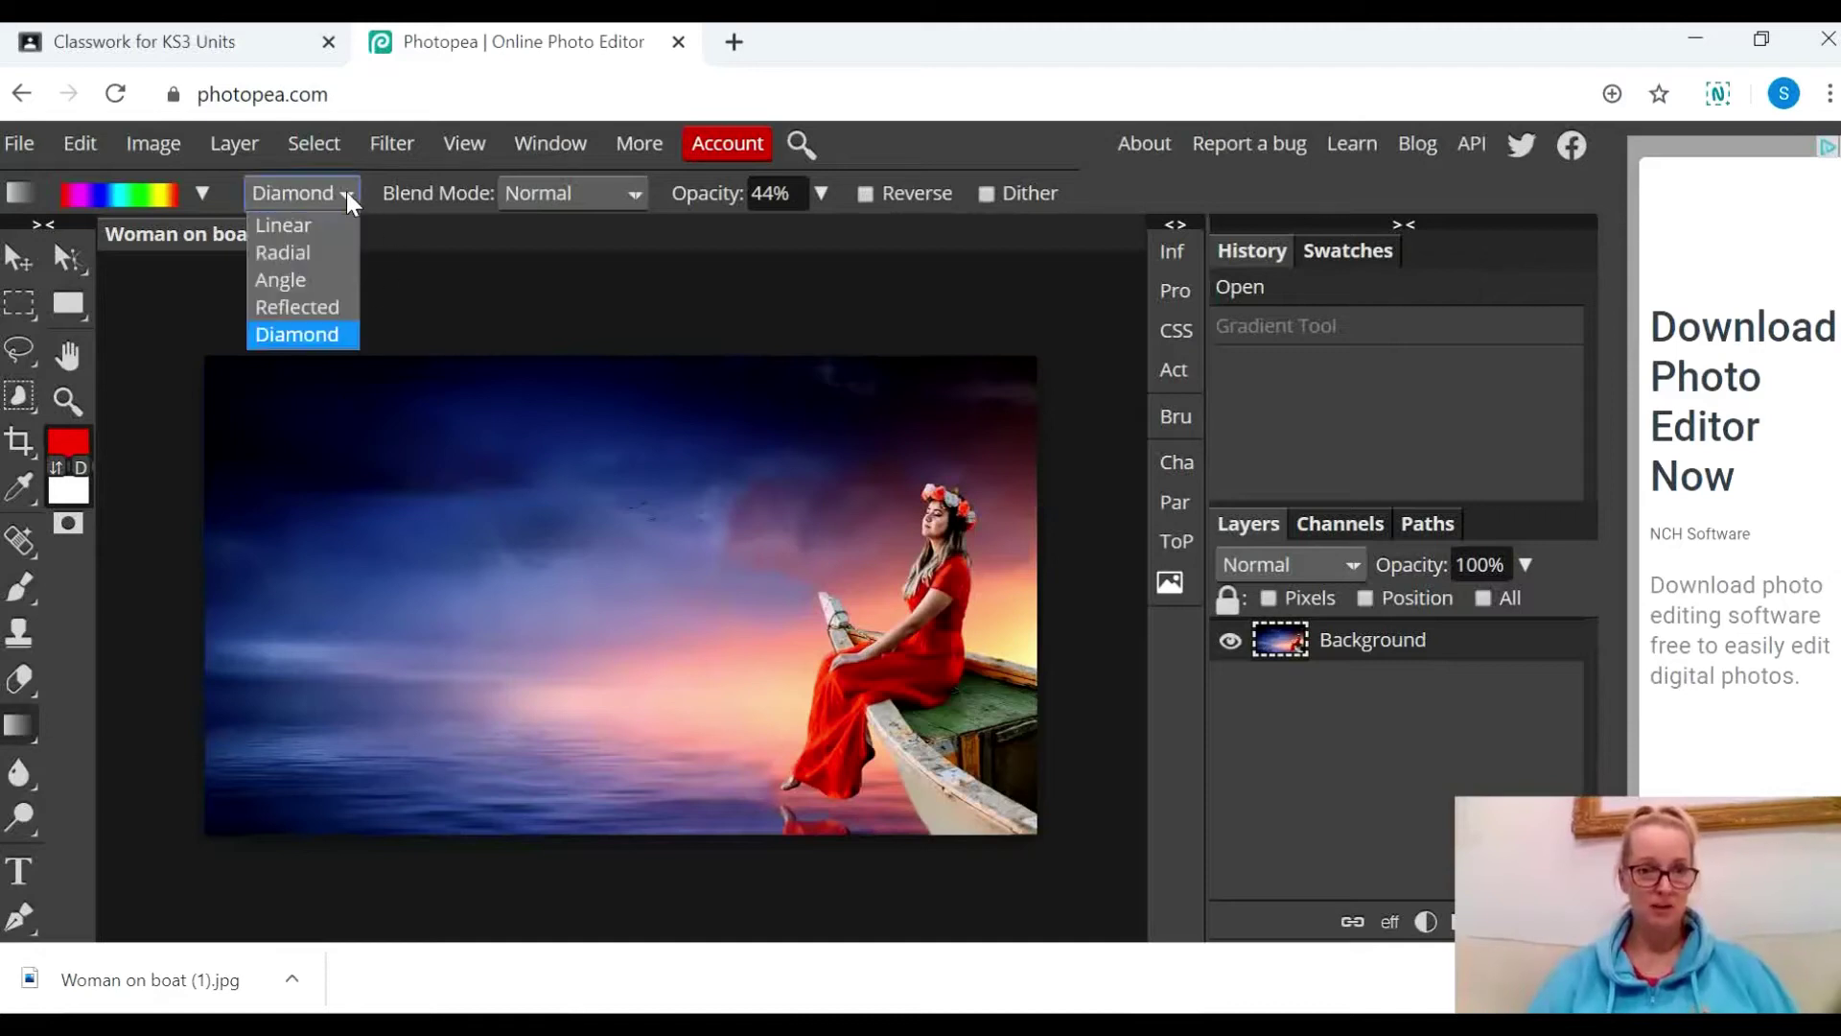
click(328, 307)
click(636, 193)
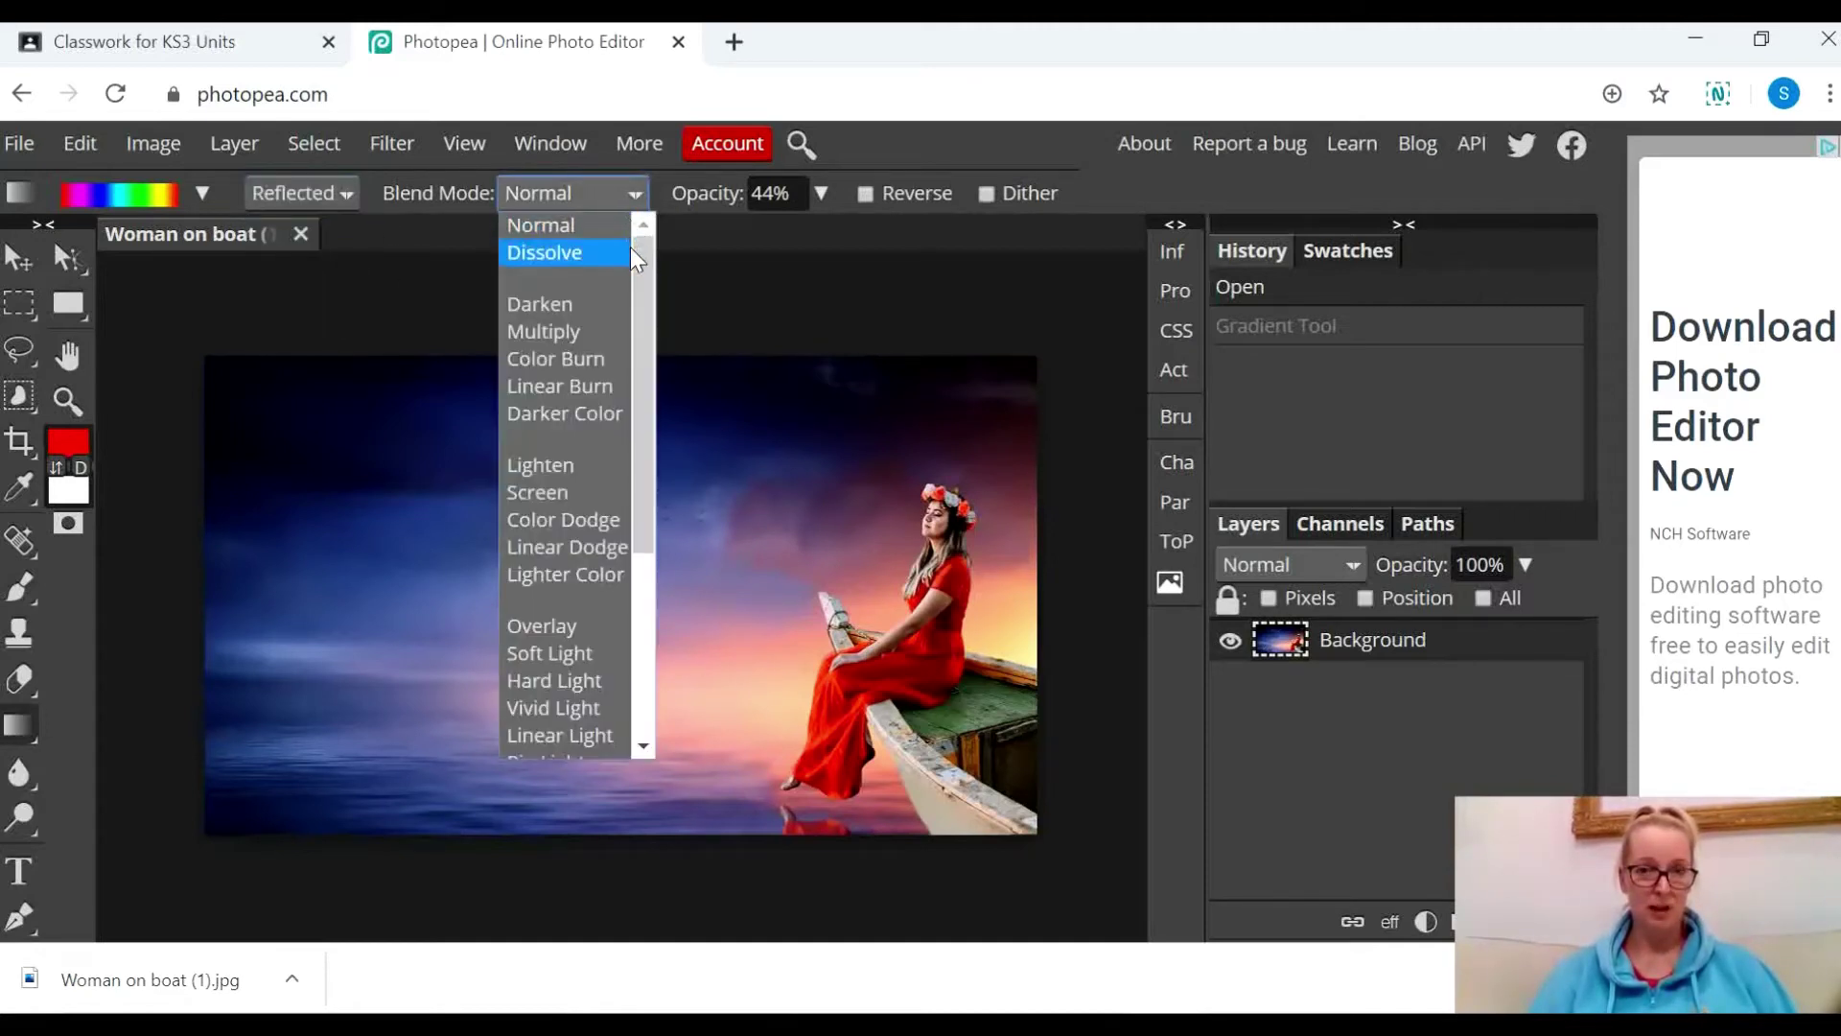
drag(647, 274, 631, 577)
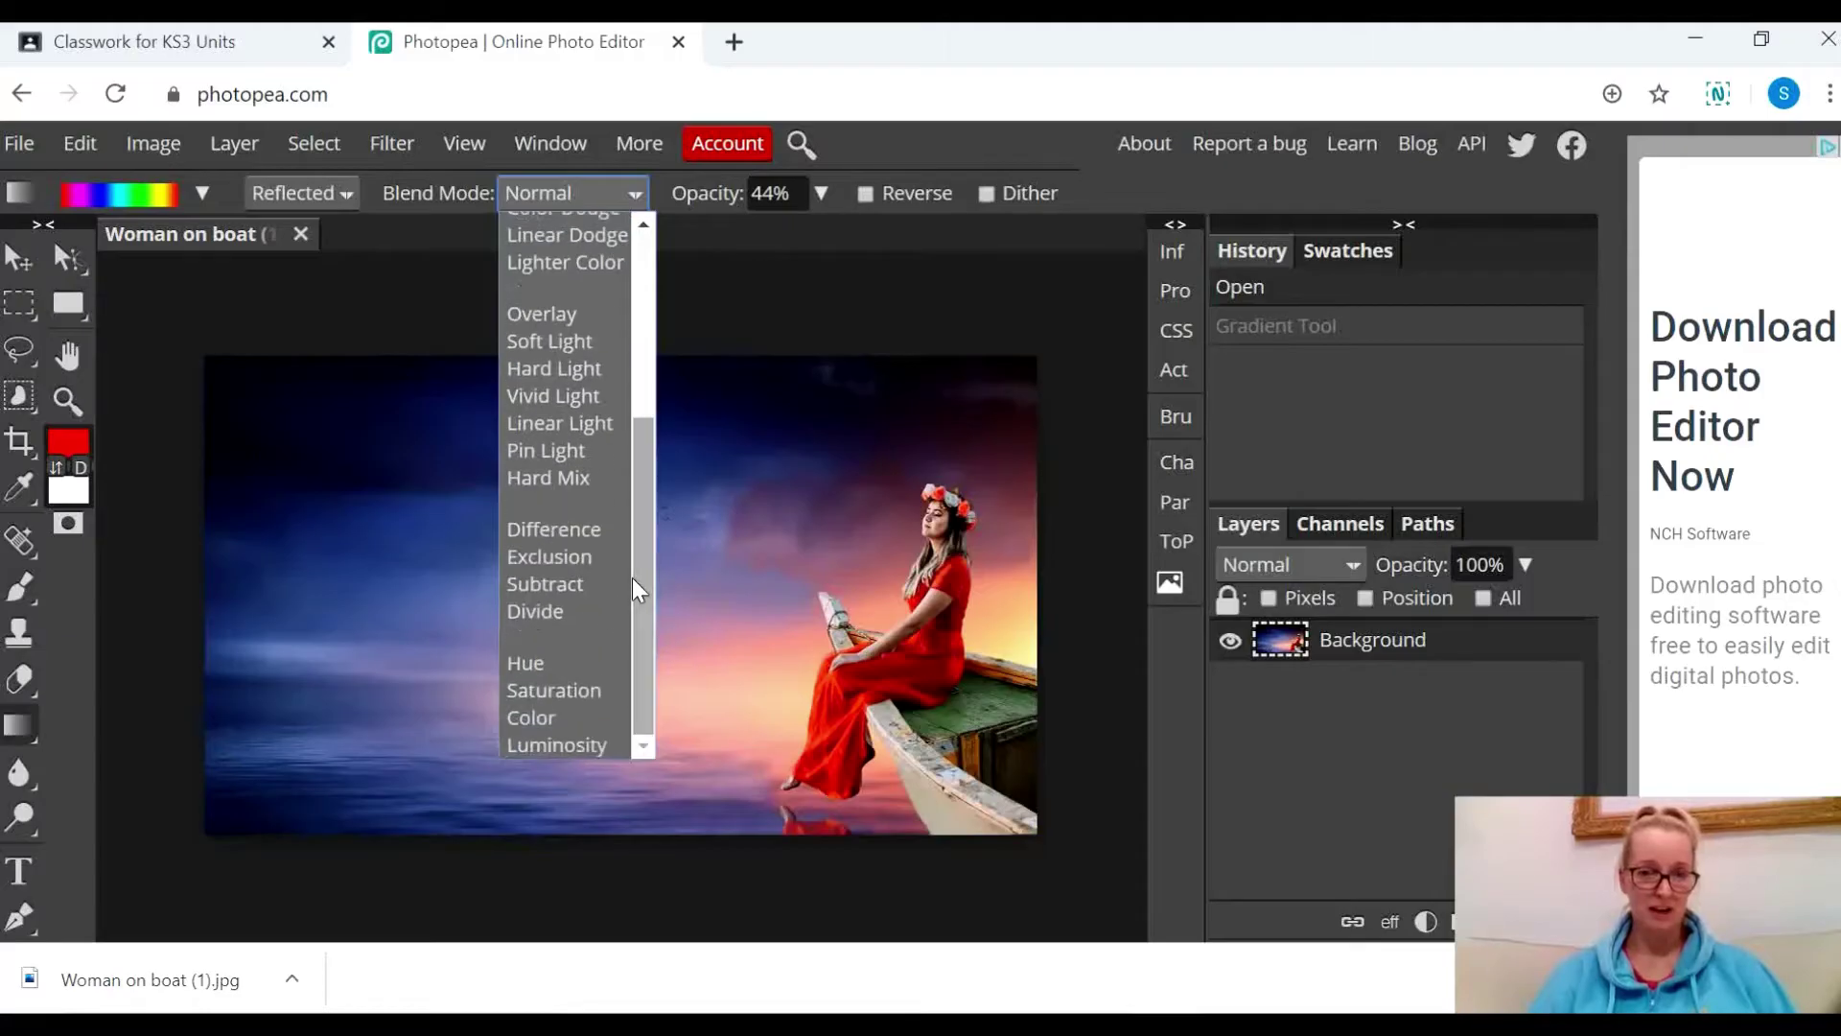
click(565, 662)
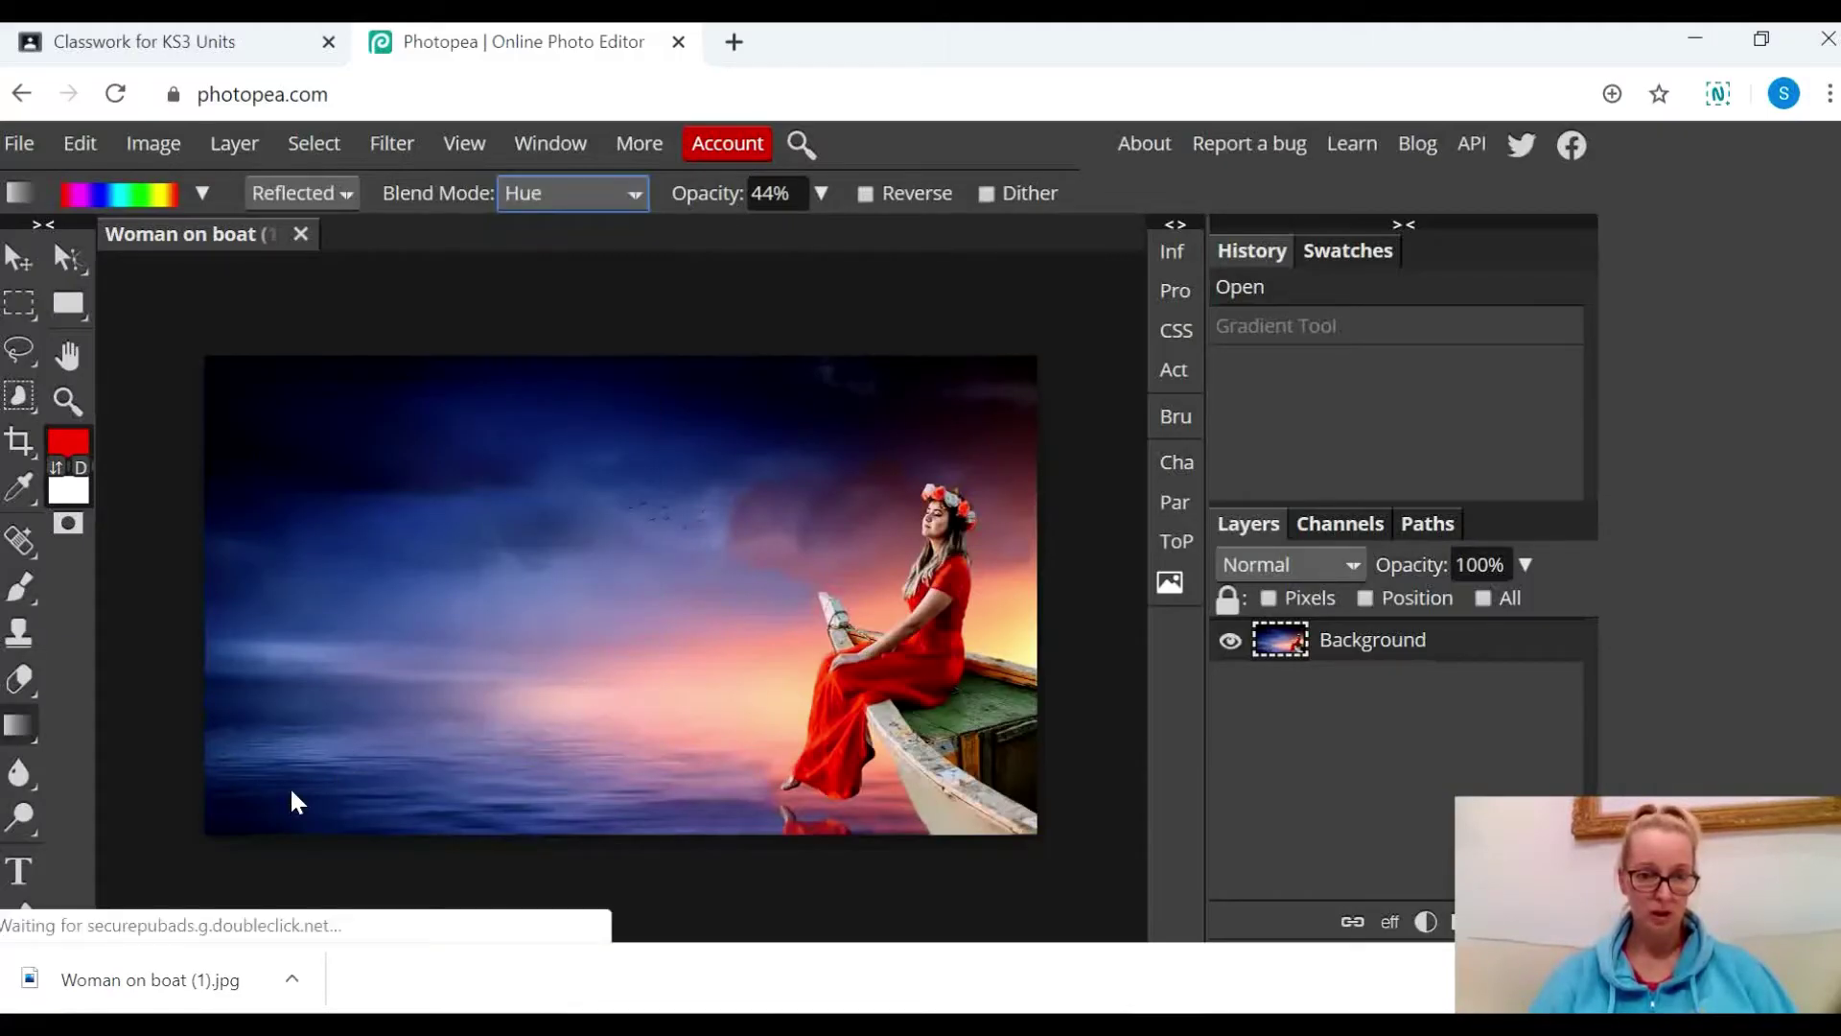
Try Hue gradients across the photo at 88% opacity, undoing the earlier attempts
drag(292, 789, 767, 449)
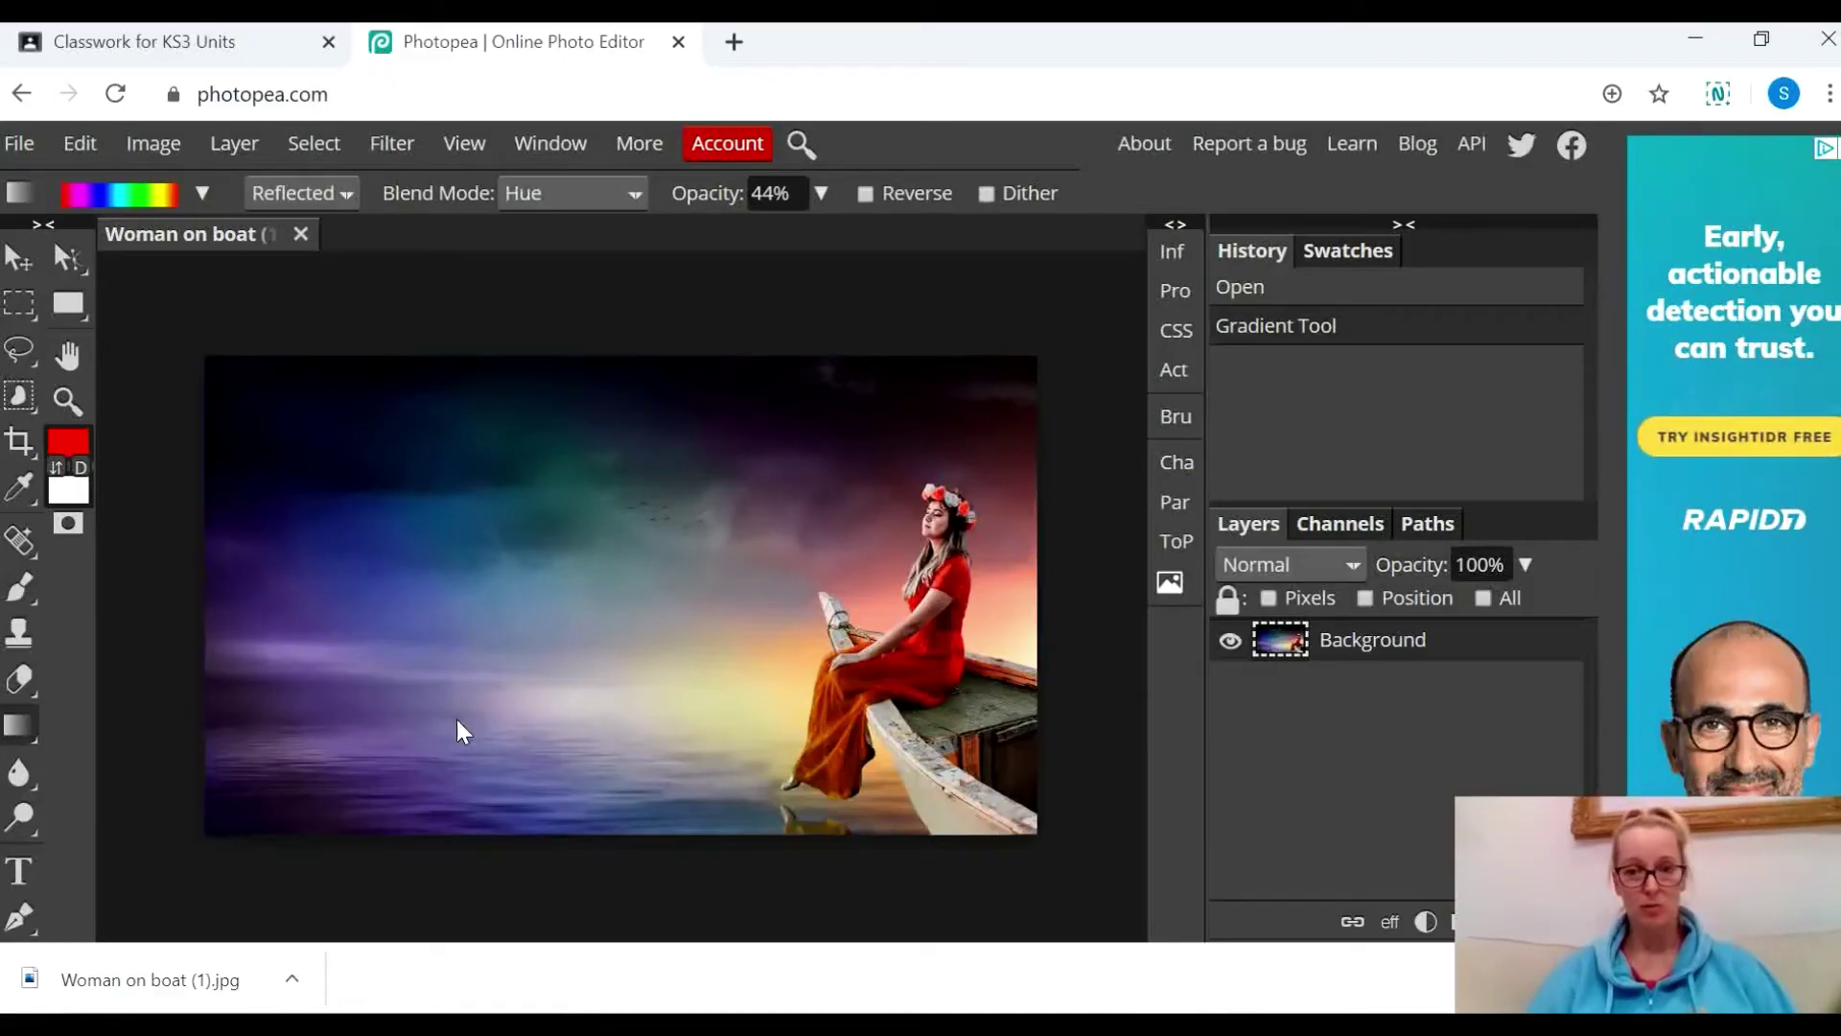
key(ctrl+z)
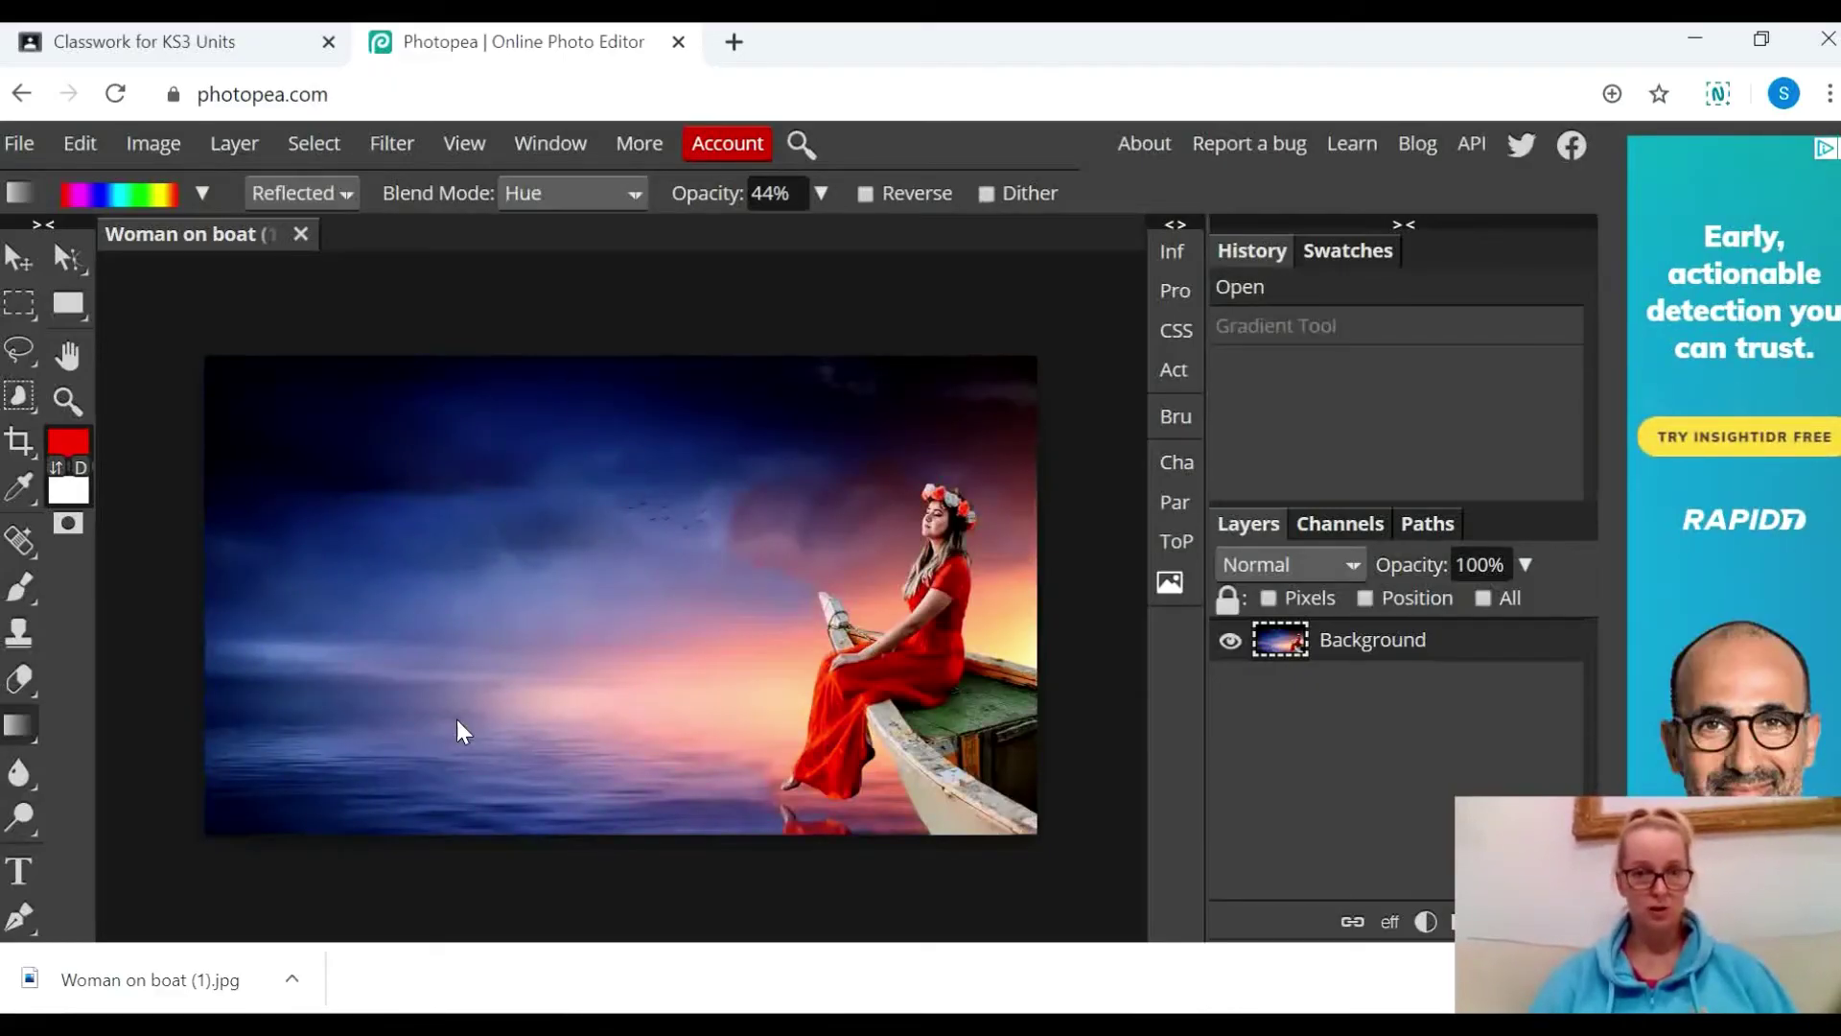
click(822, 194)
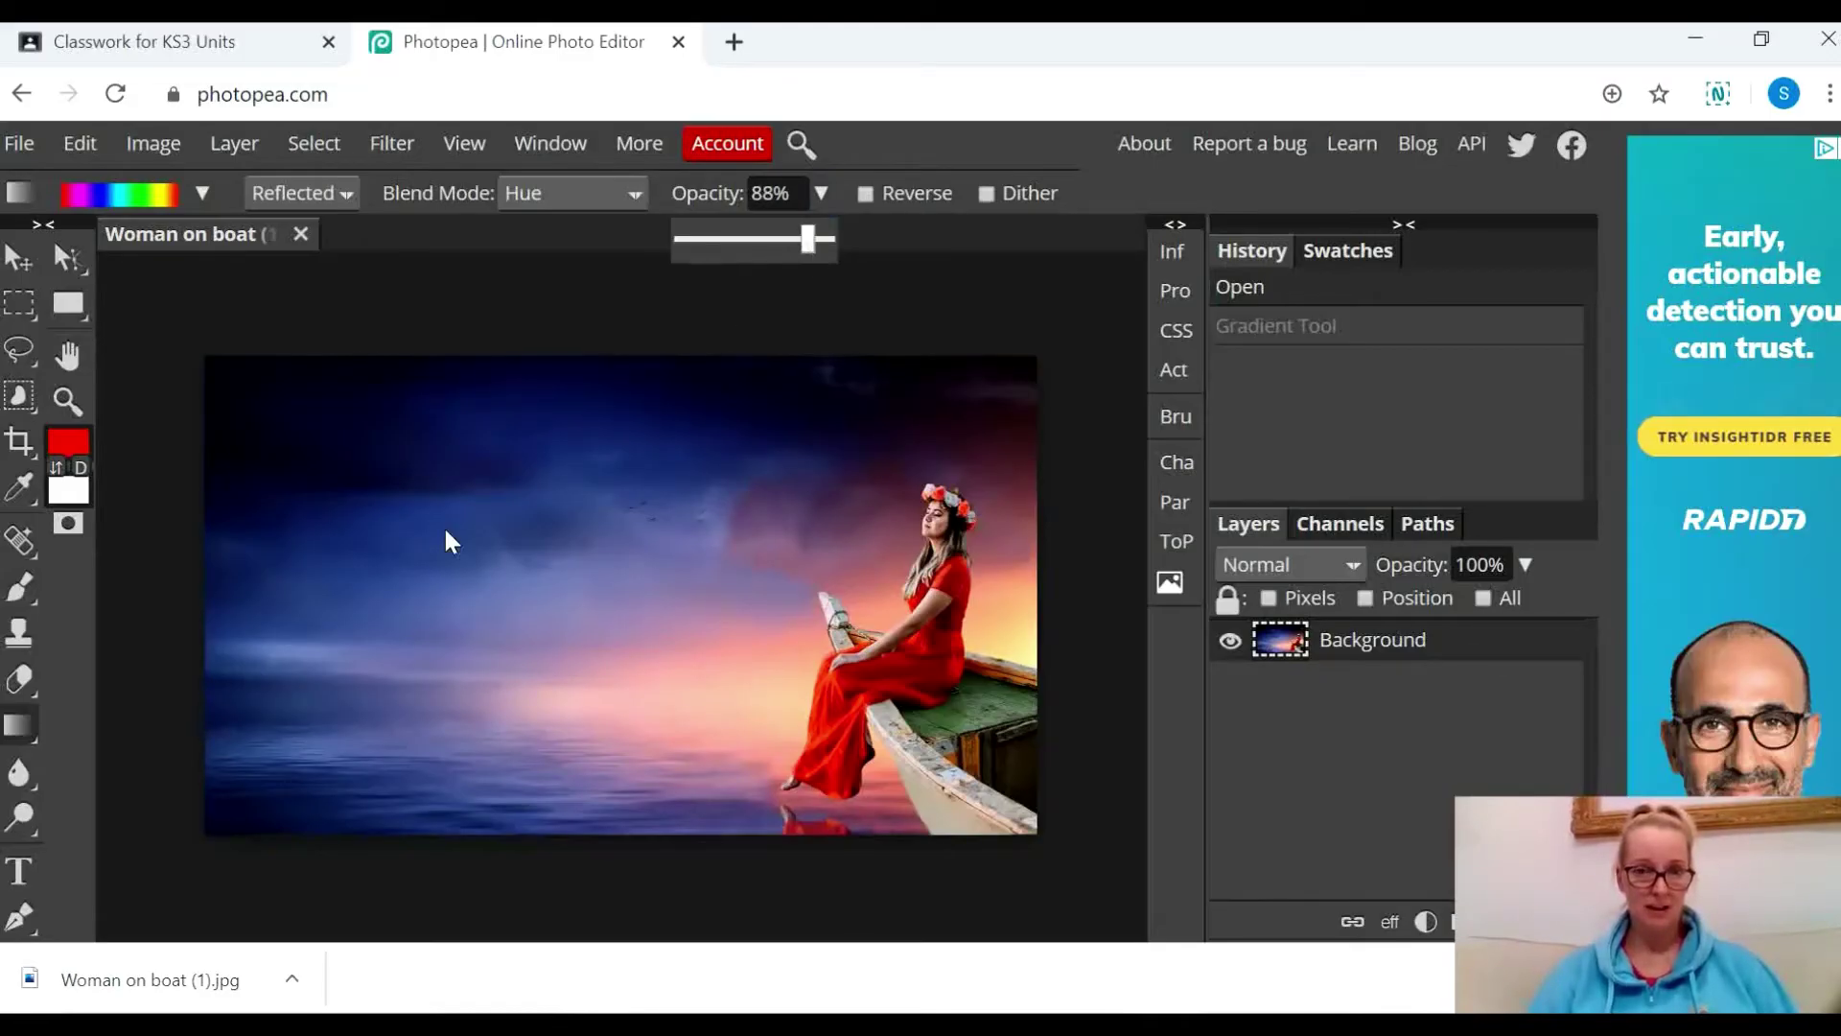
drag(205, 834, 976, 376)
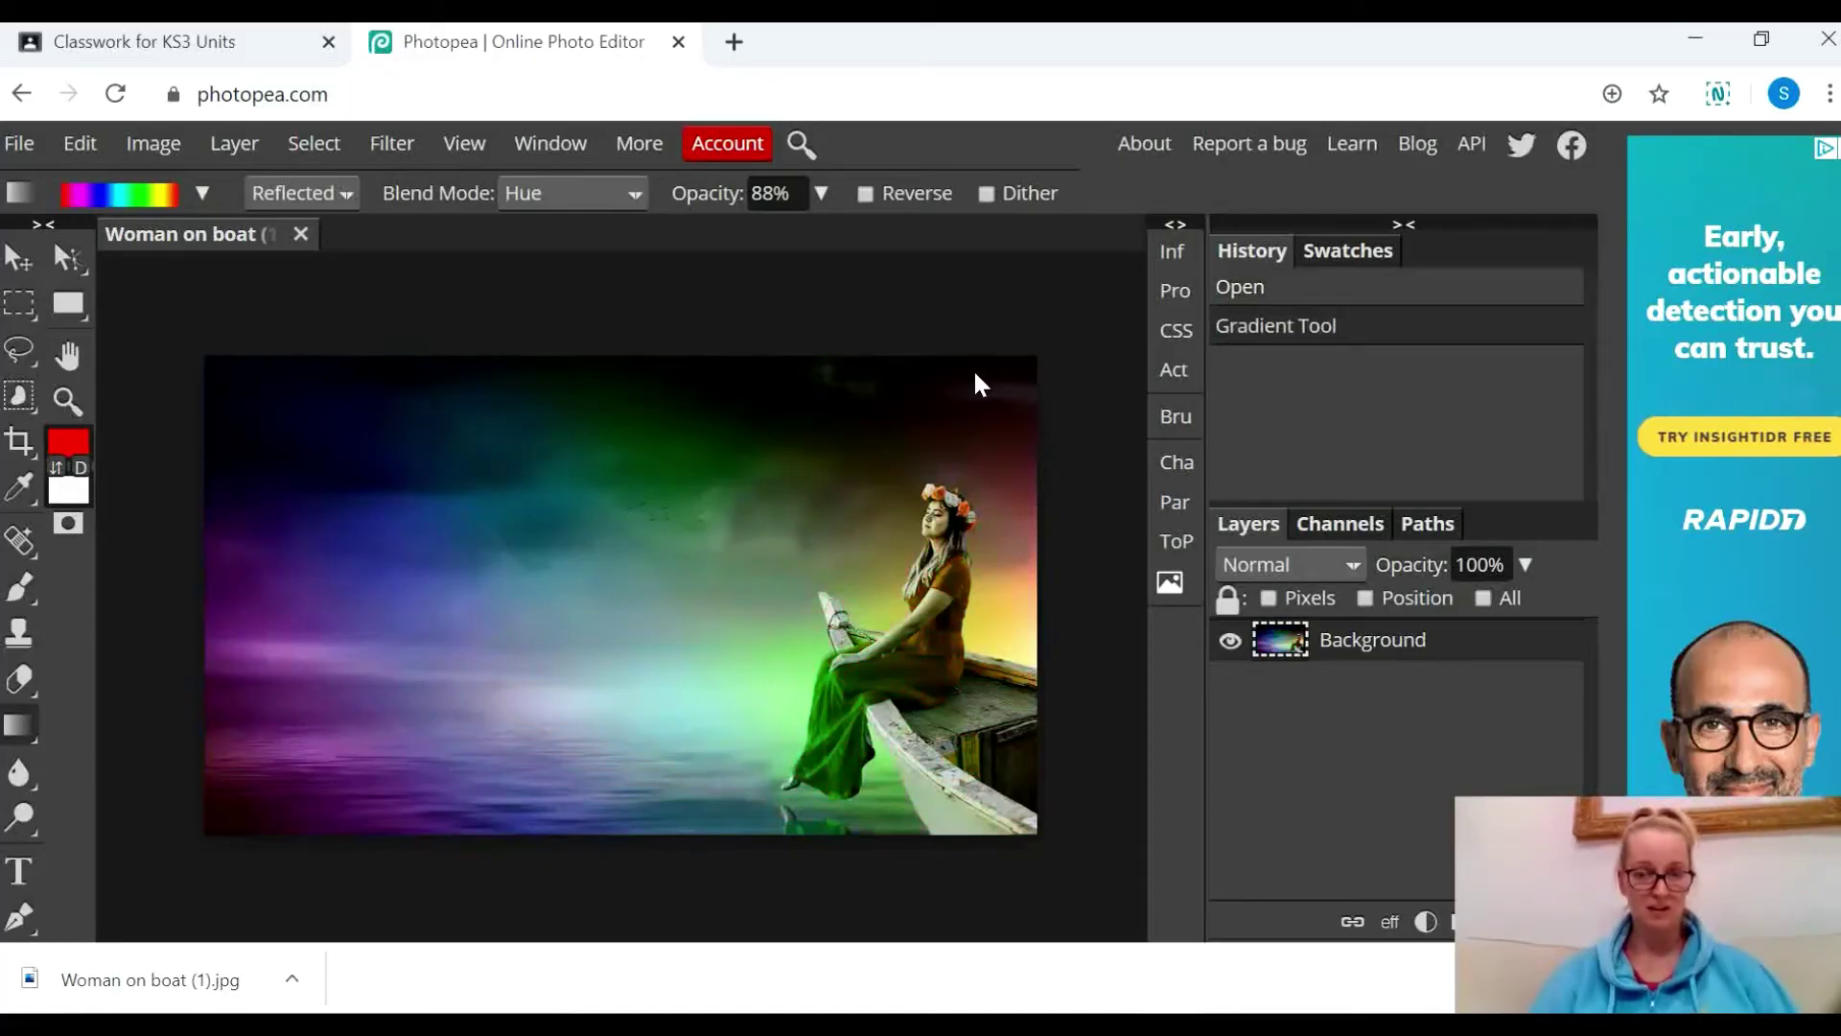
key(ctrl+z)
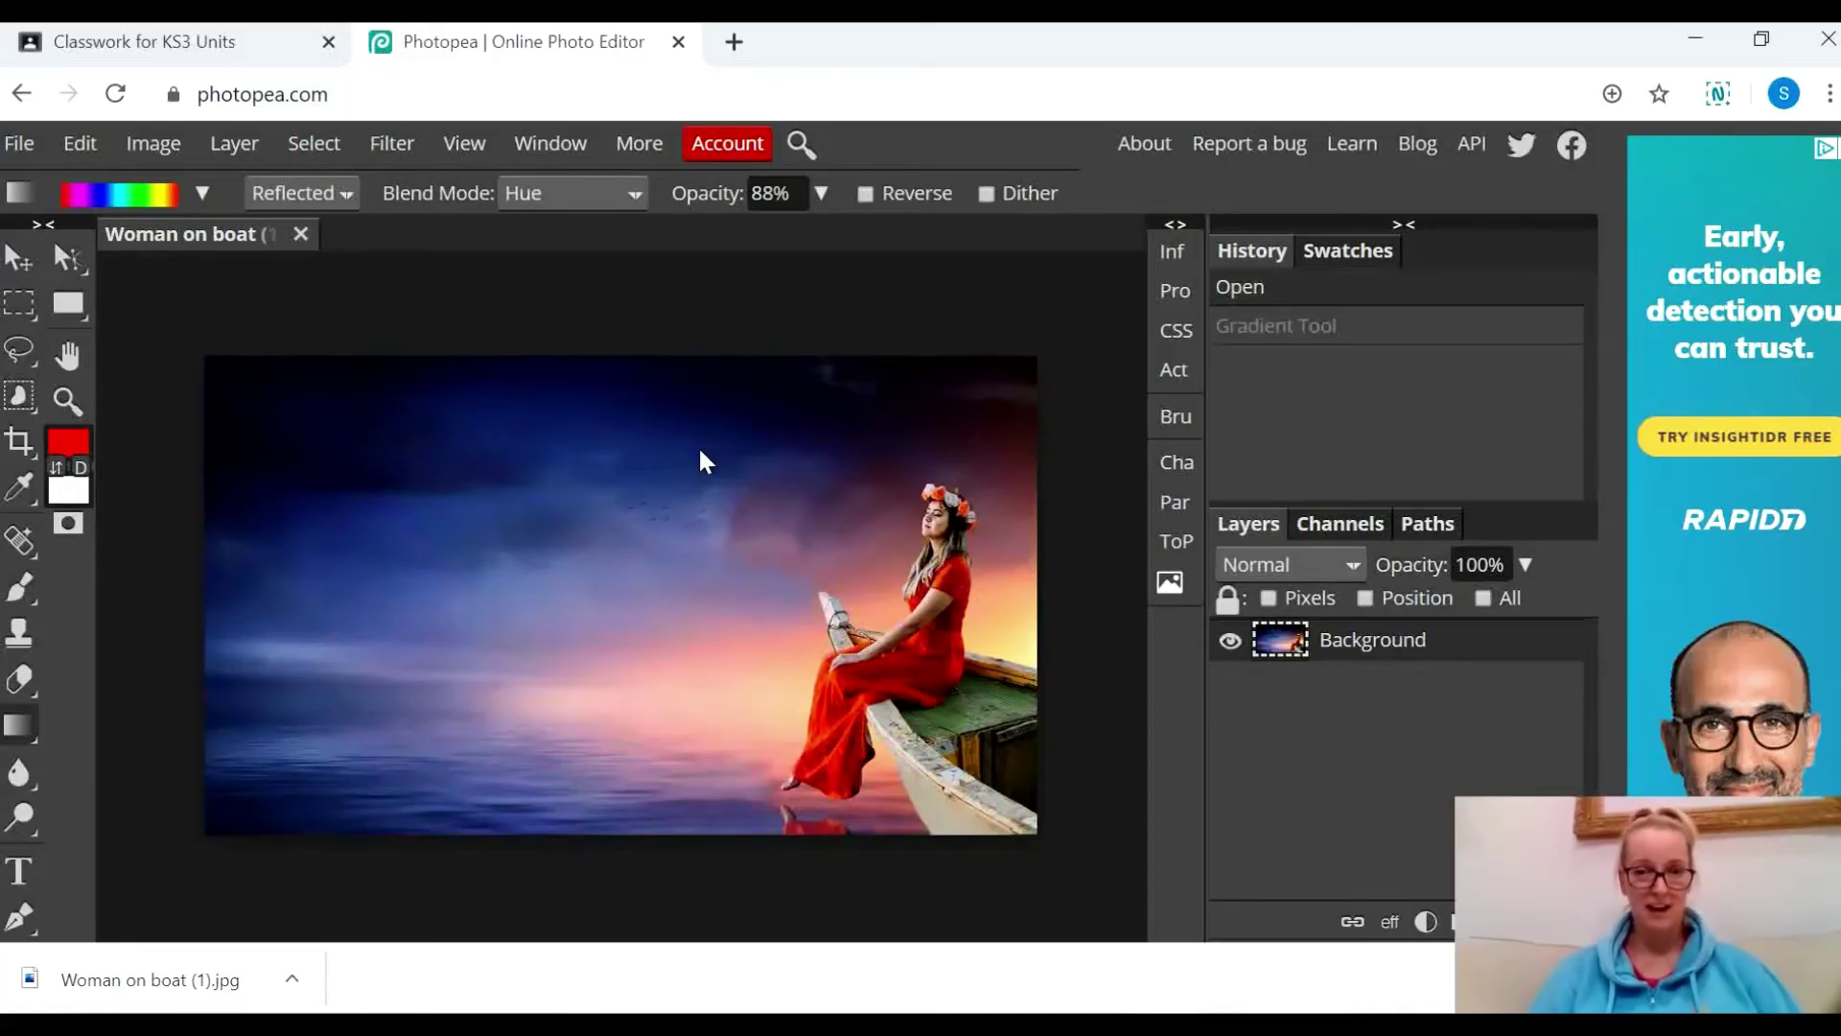
drag(700, 450, 617, 610)
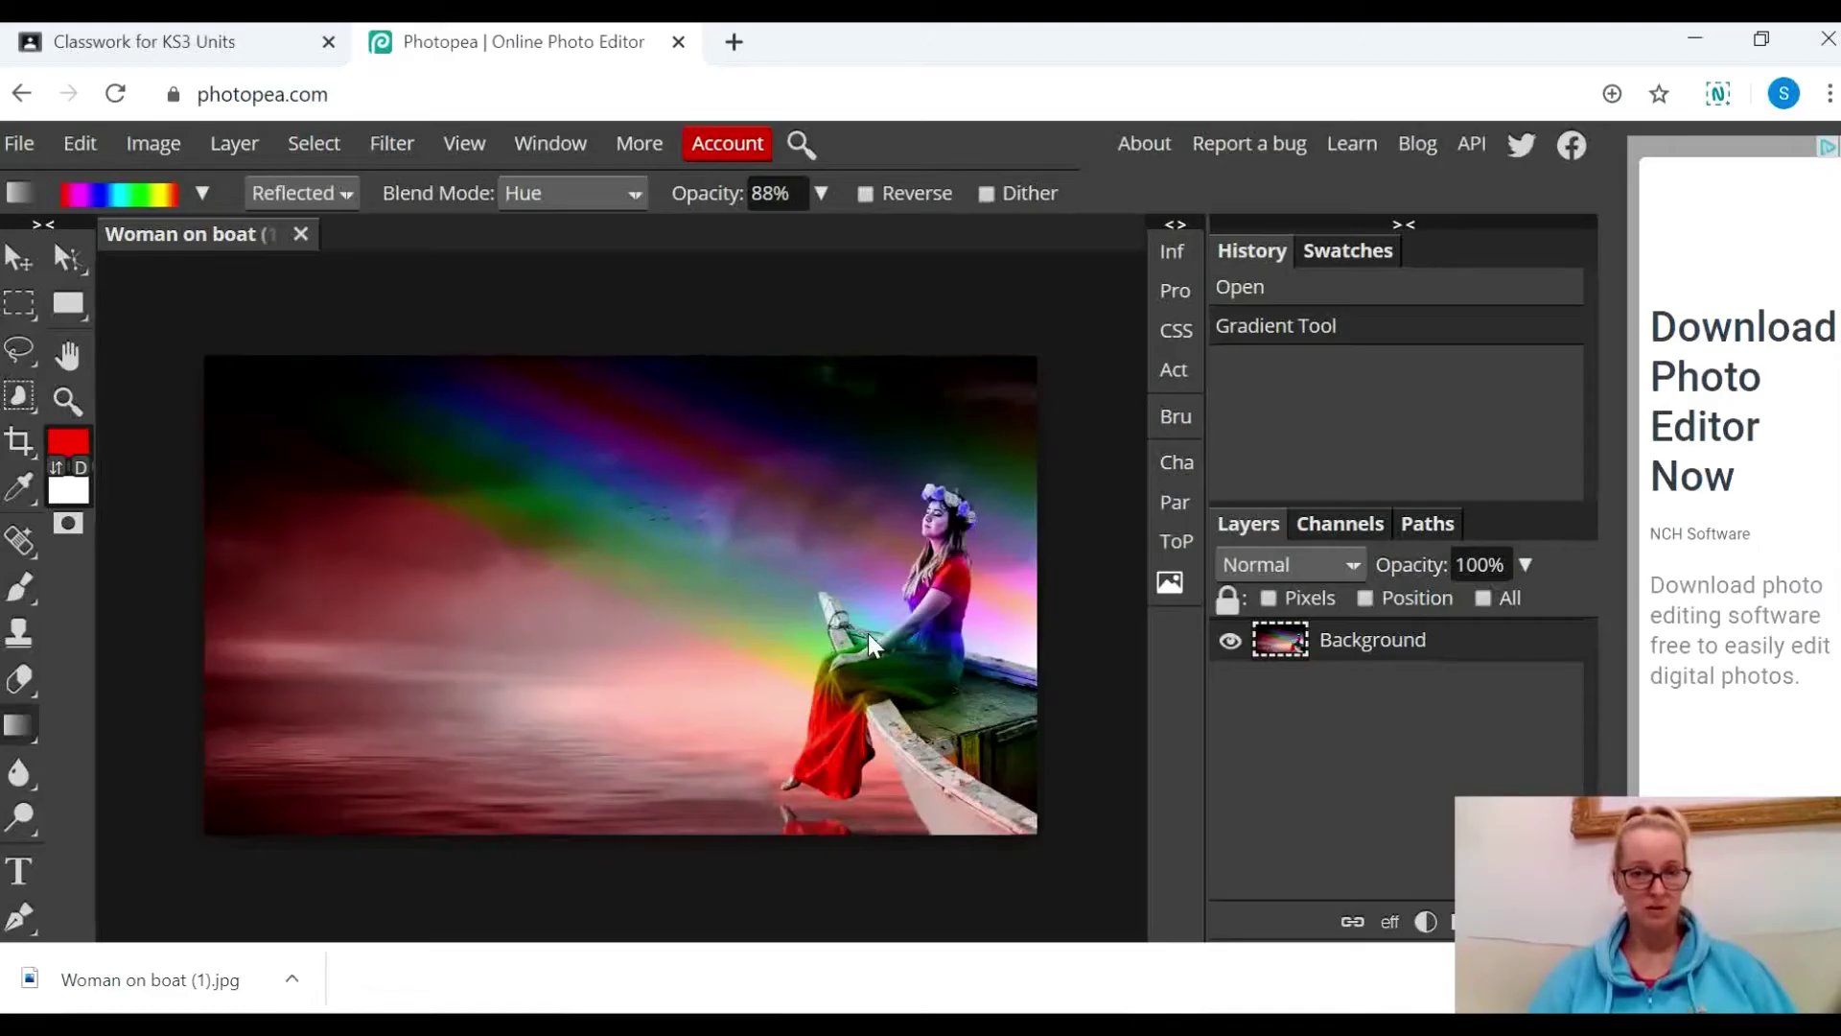
Set the blend mode to Saturation, test a gradient, and undo it
key(ctrl+z)
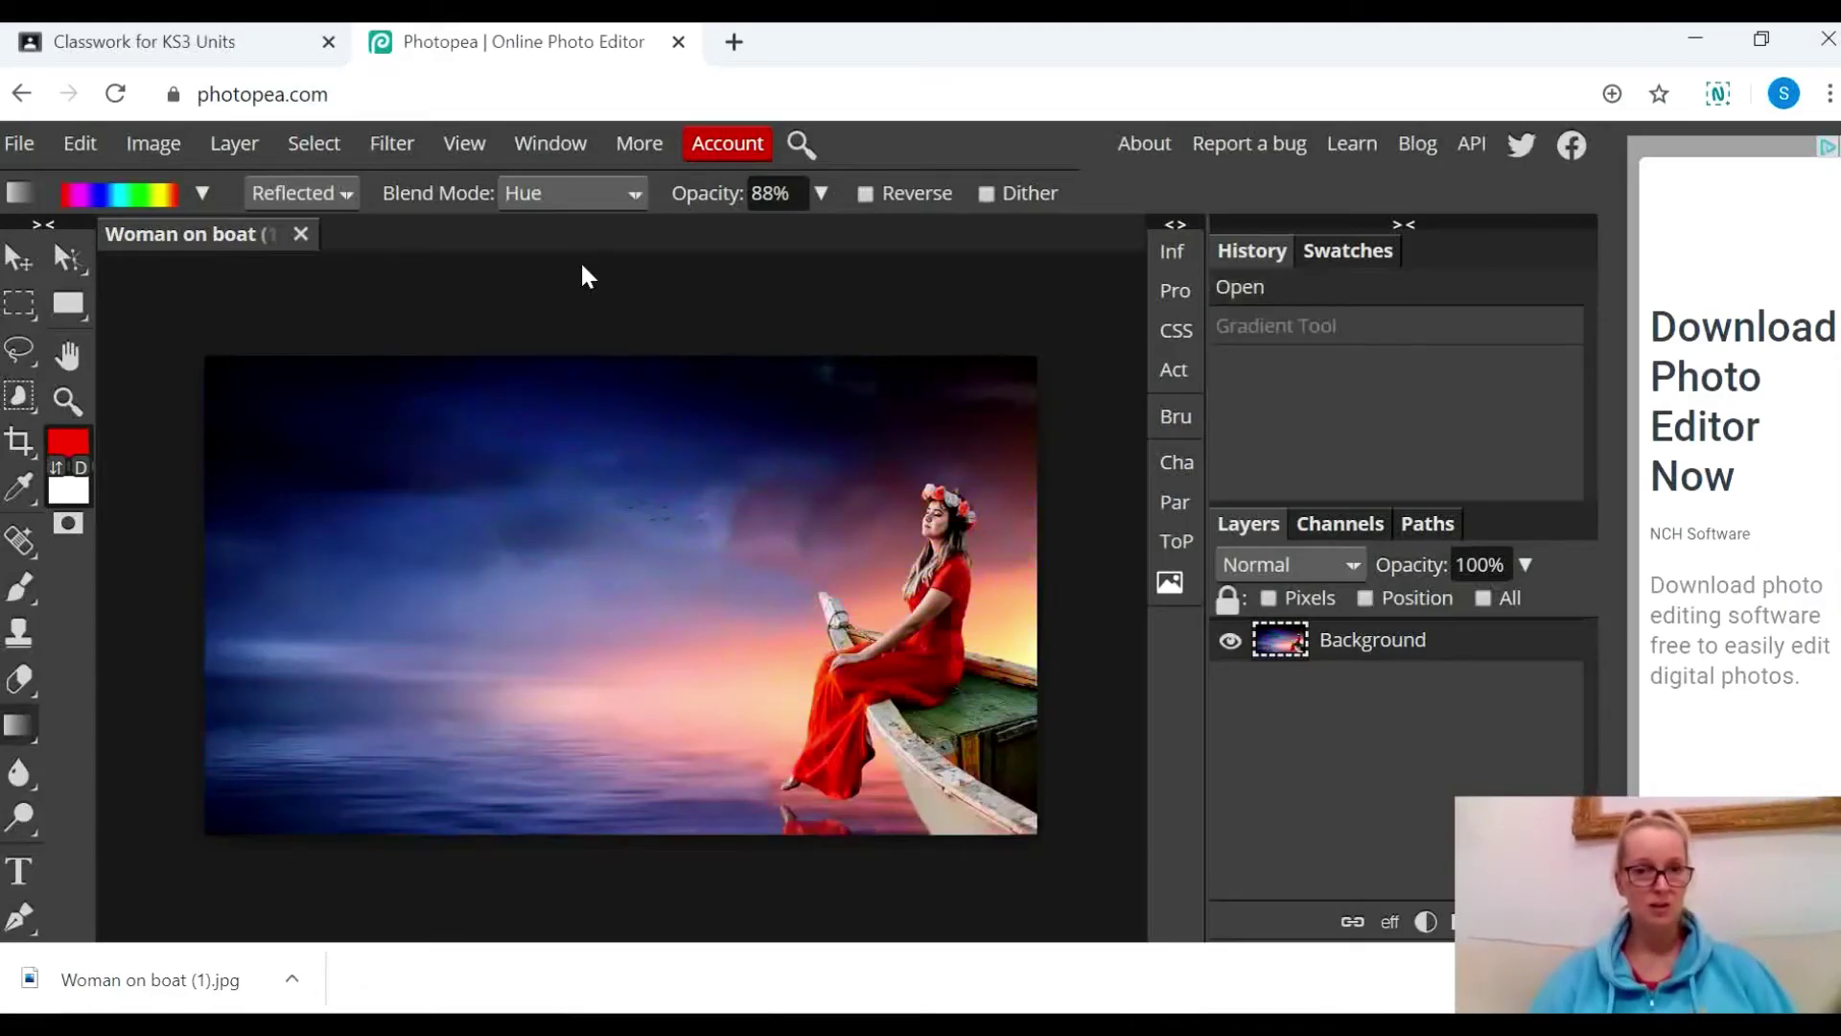
click(628, 193)
scroll(634, 534, down, 1)
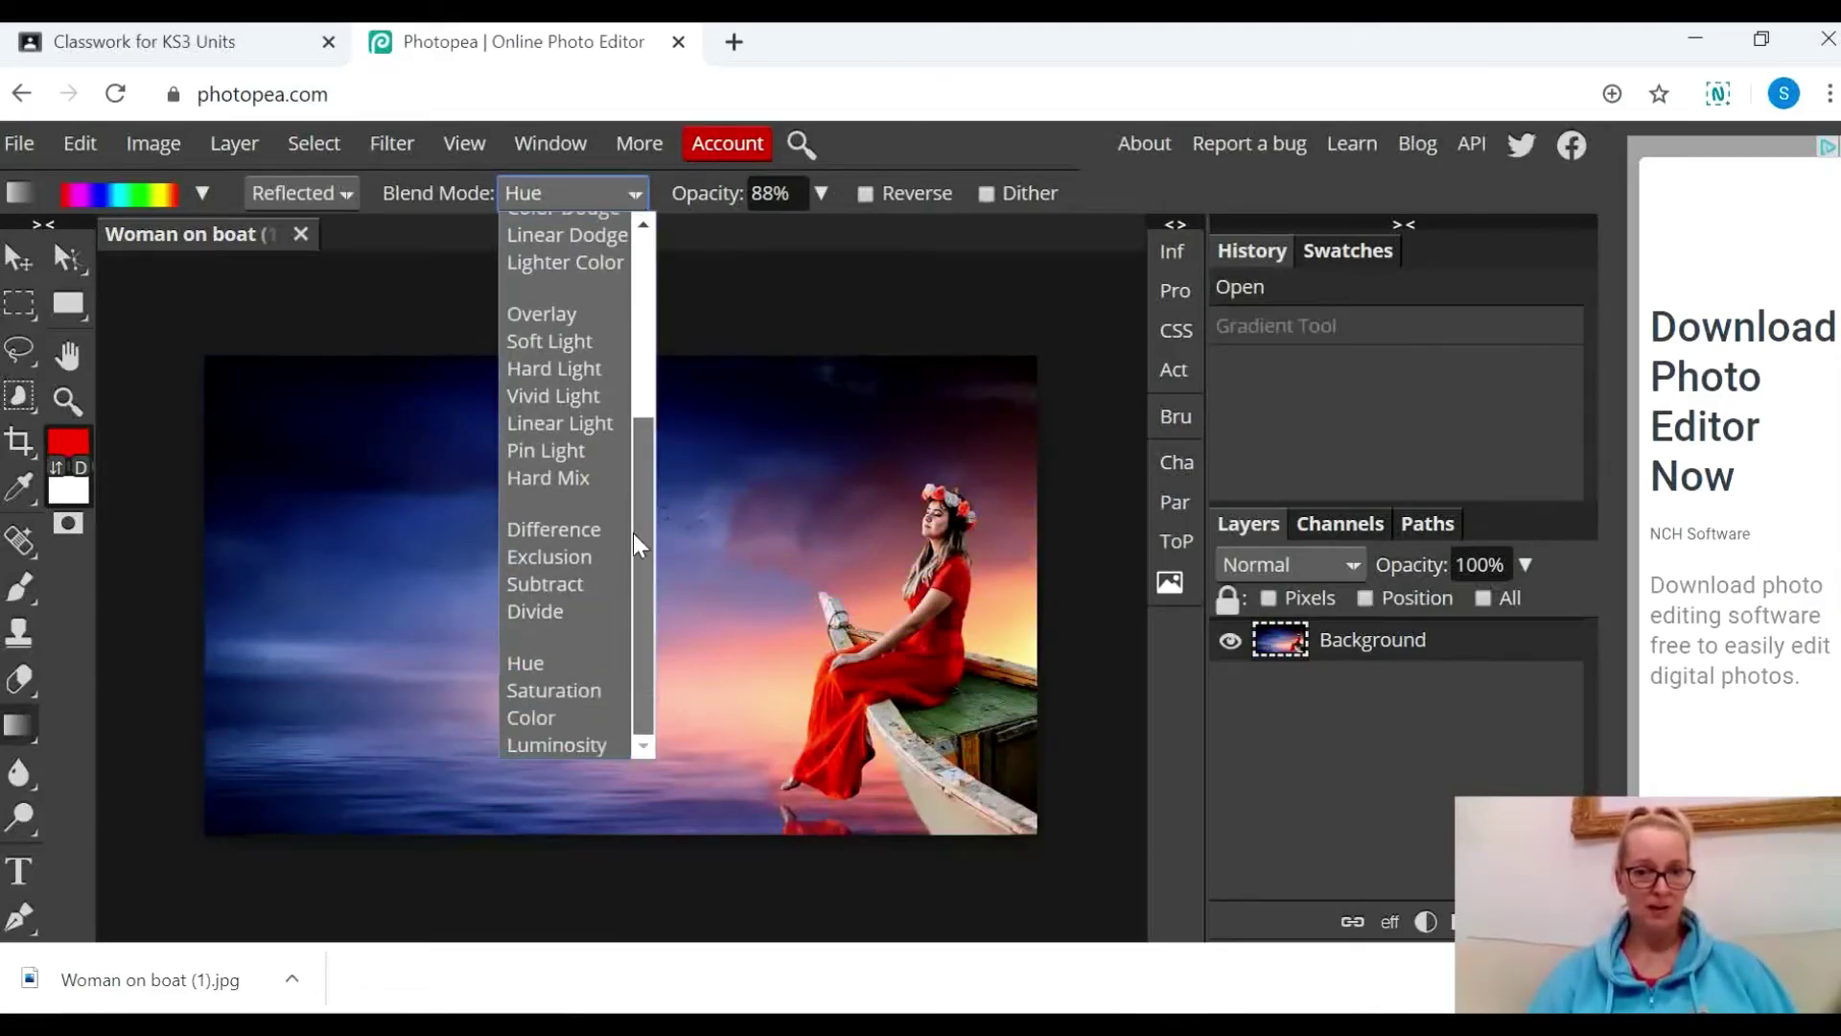
click(566, 691)
drag(389, 457, 803, 777)
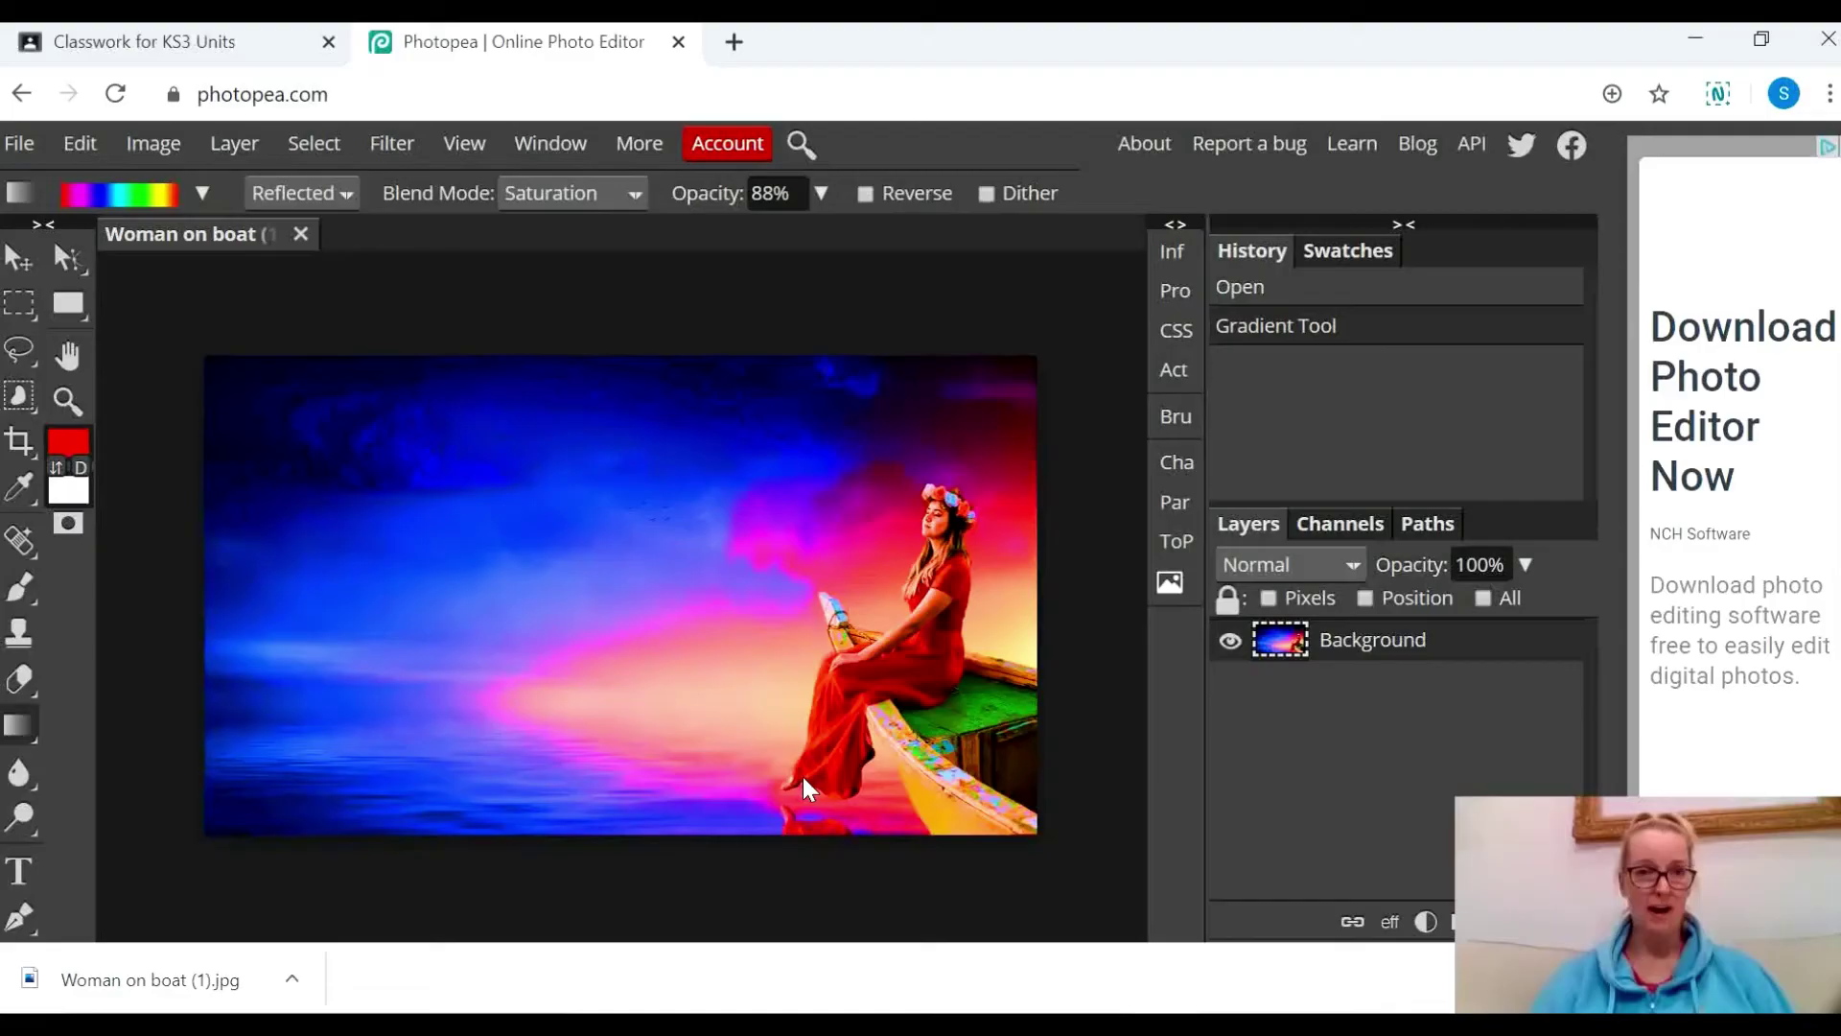
key(ctrl+z)
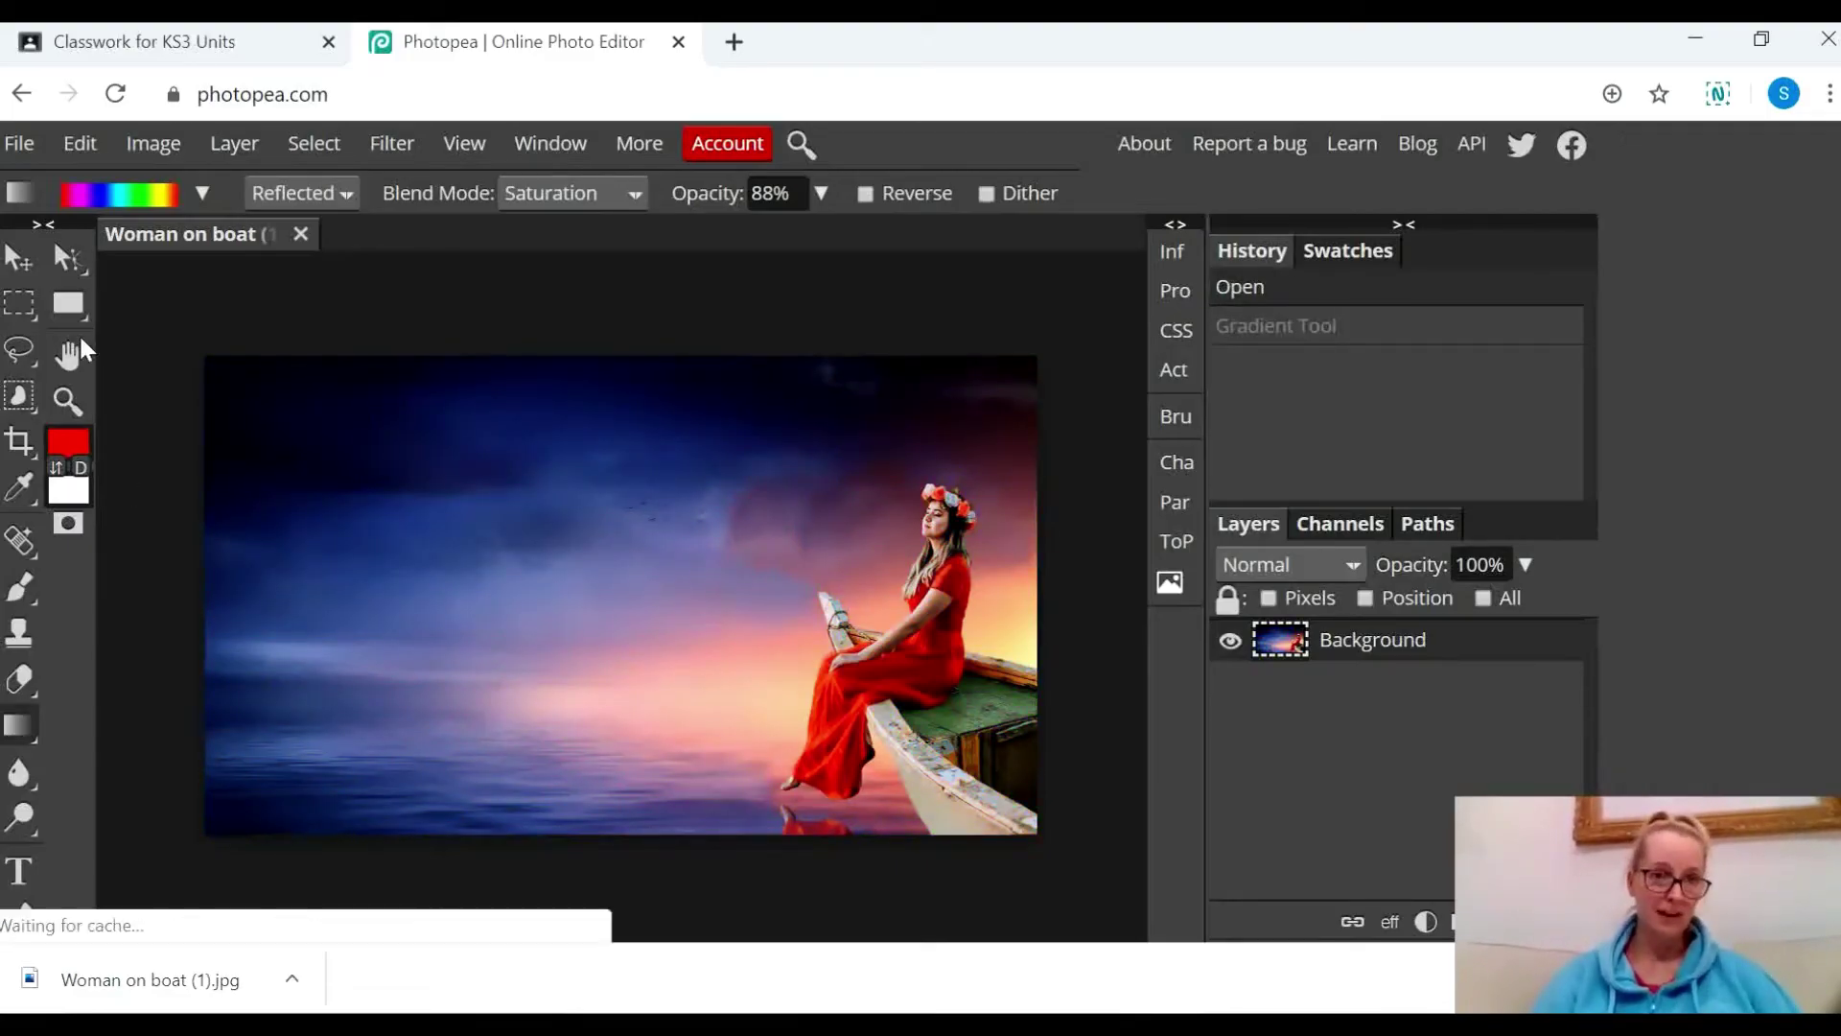
Pick the blue, red and yellow gradient preset, test it, then undo
click(202, 193)
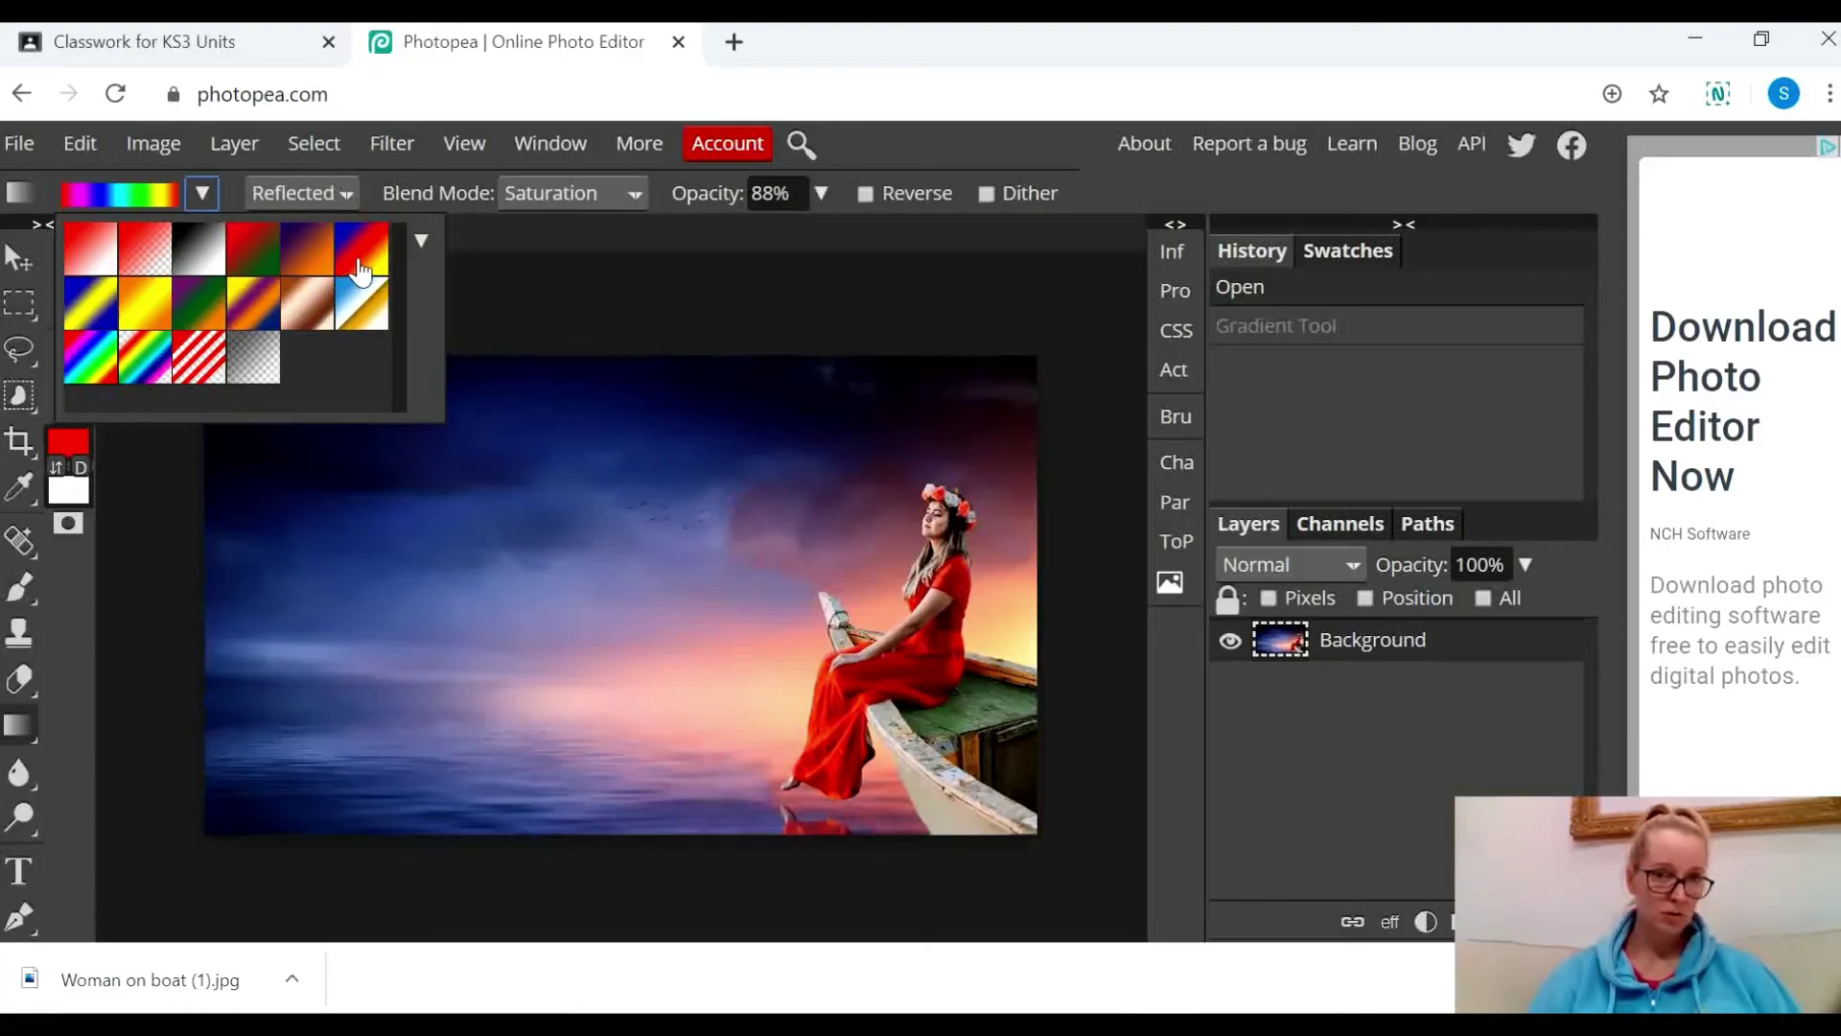
click(369, 263)
click(216, 687)
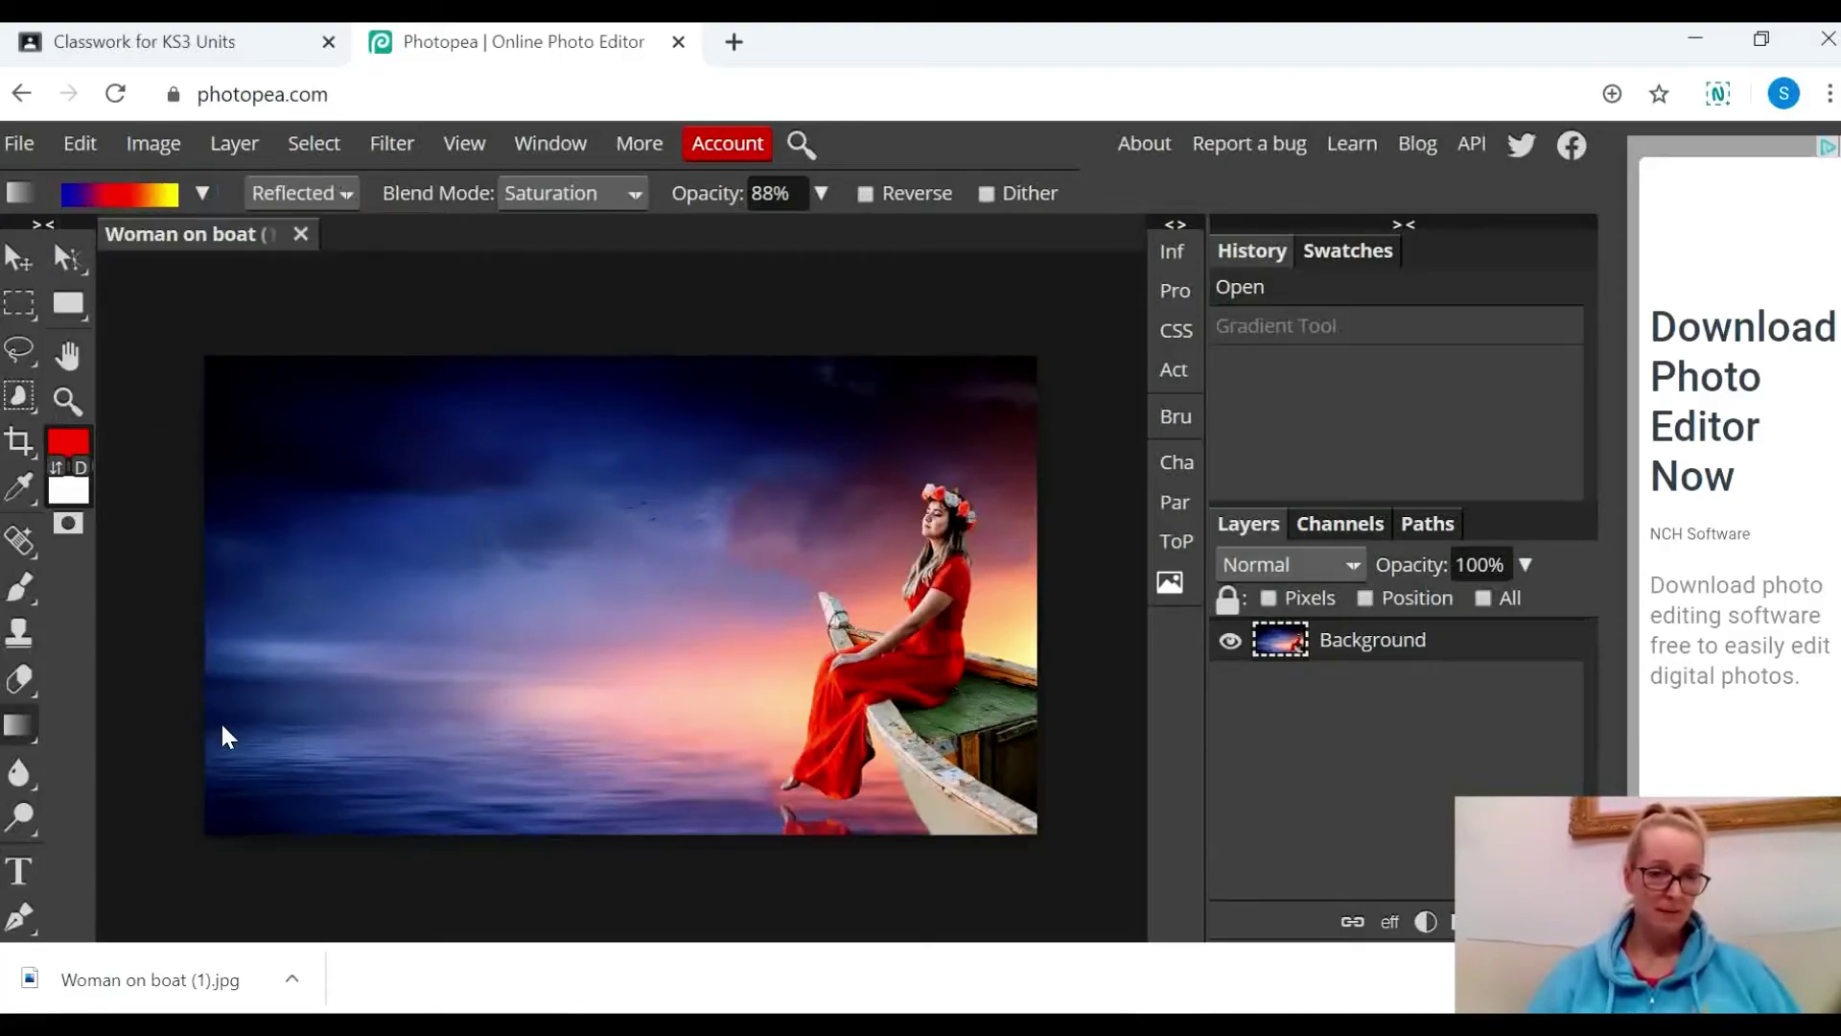
drag(220, 721, 630, 525)
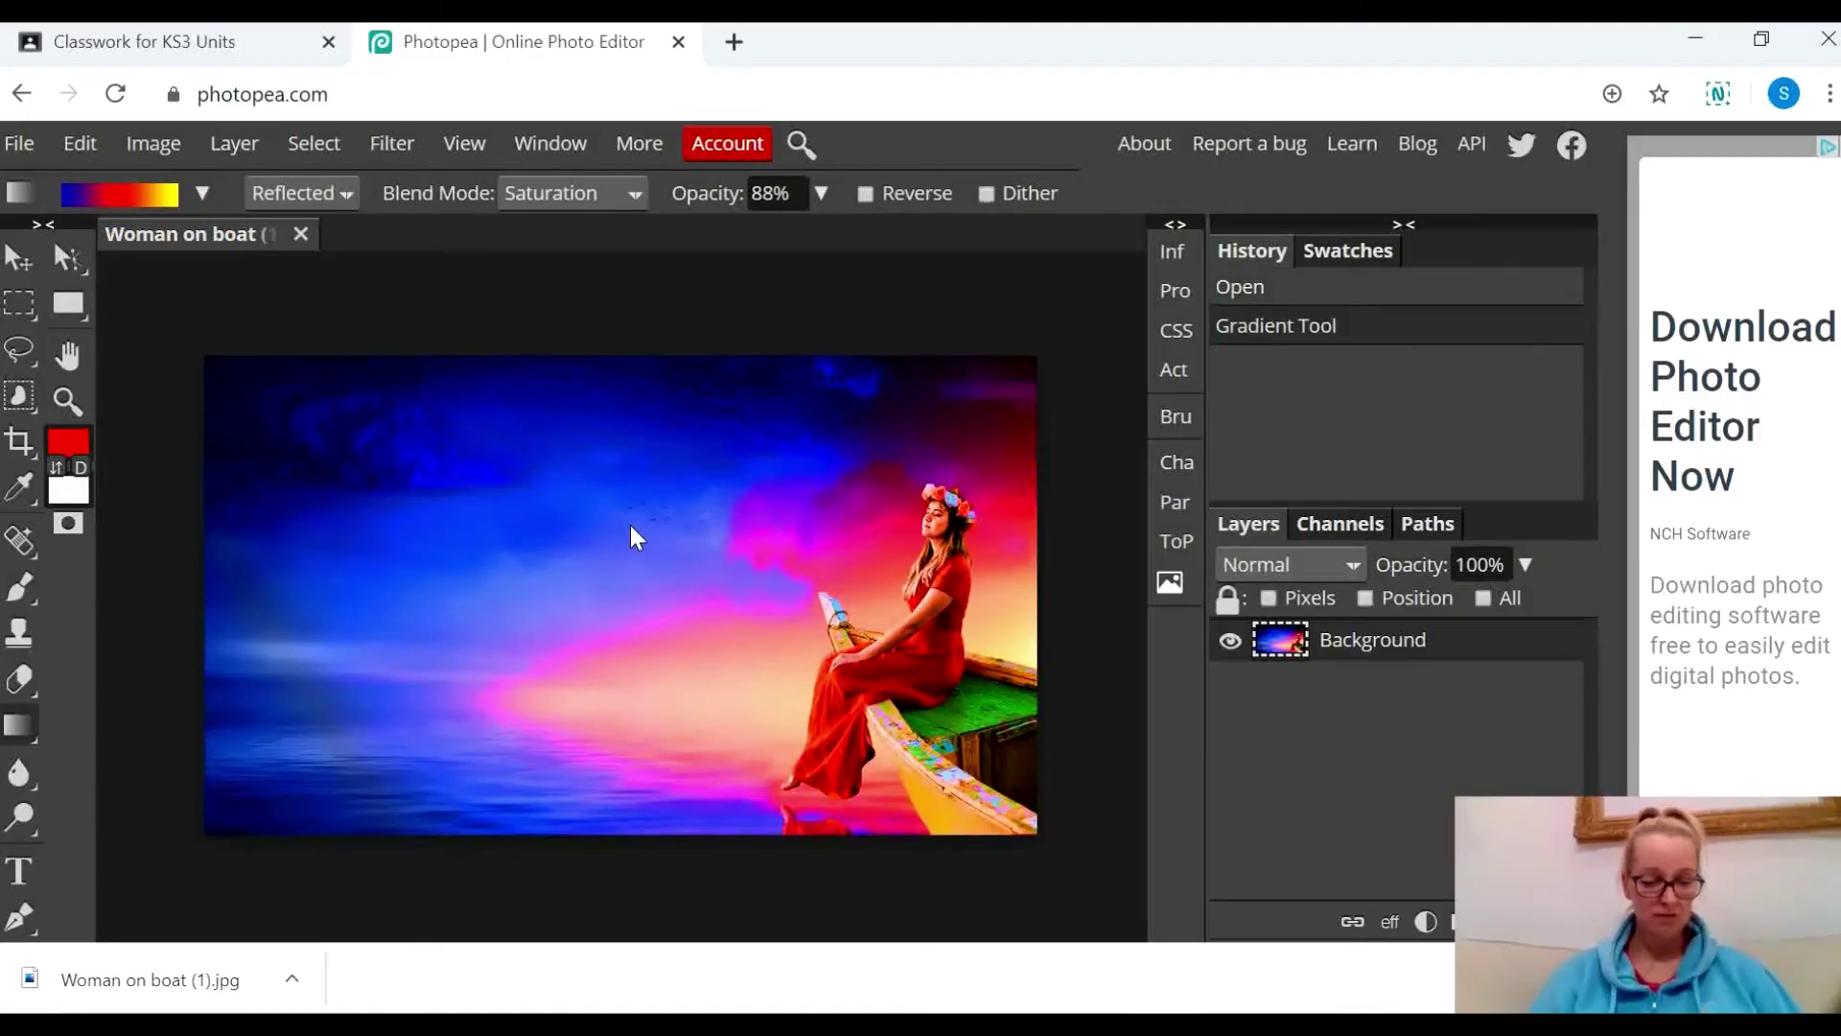
key(ctrl+z)
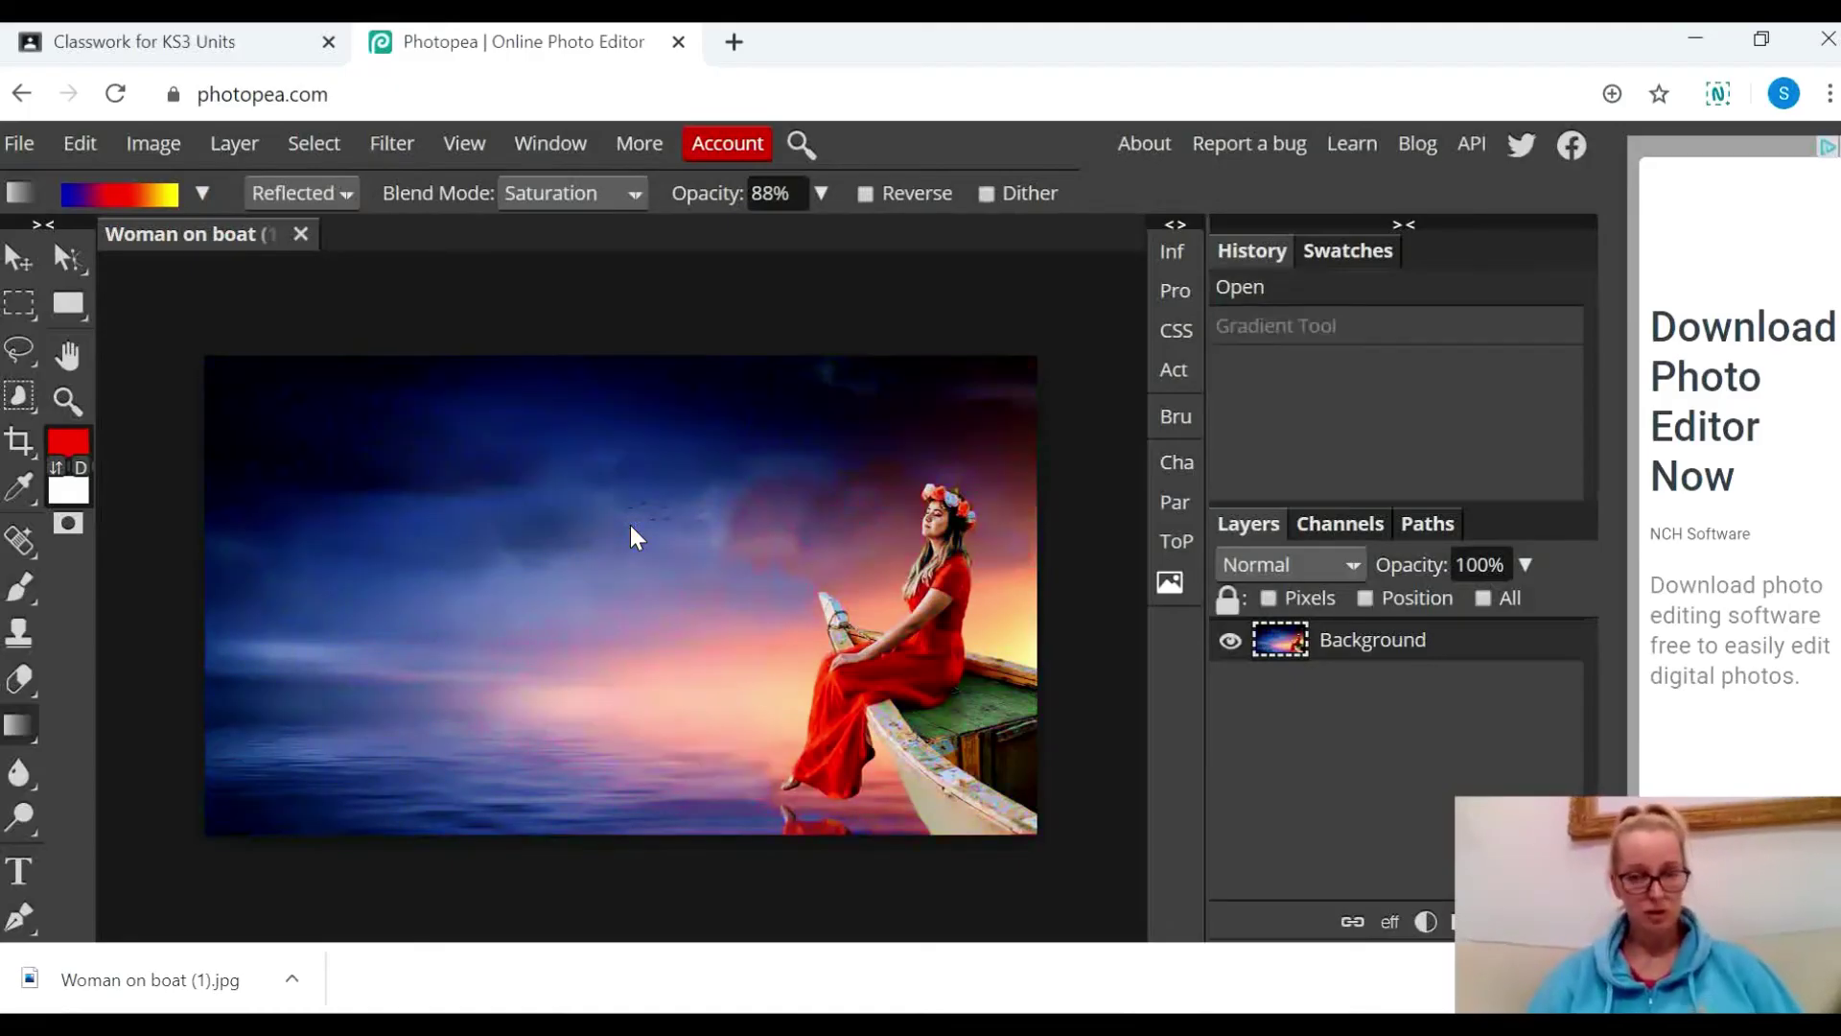
Switch the gradient to Angle style, test it on the photo, then undo
click(349, 194)
click(287, 272)
drag(325, 406, 399, 451)
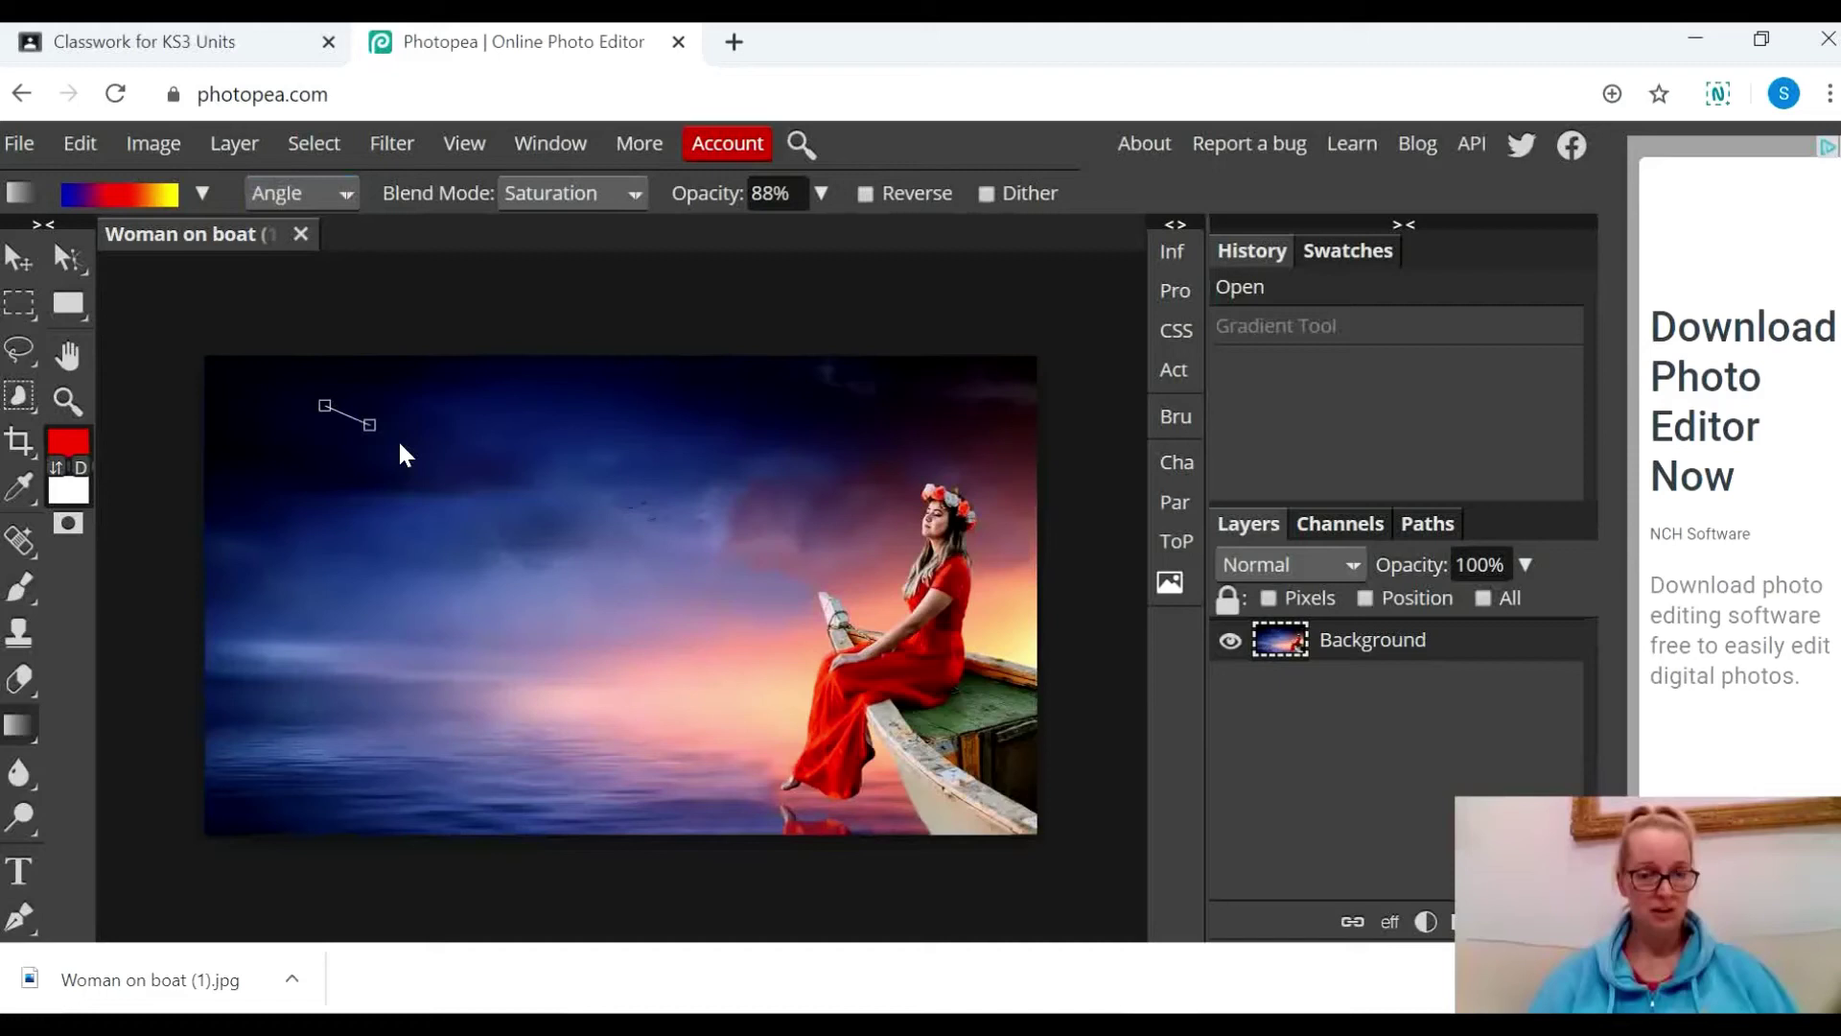
drag(519, 533, 519, 533)
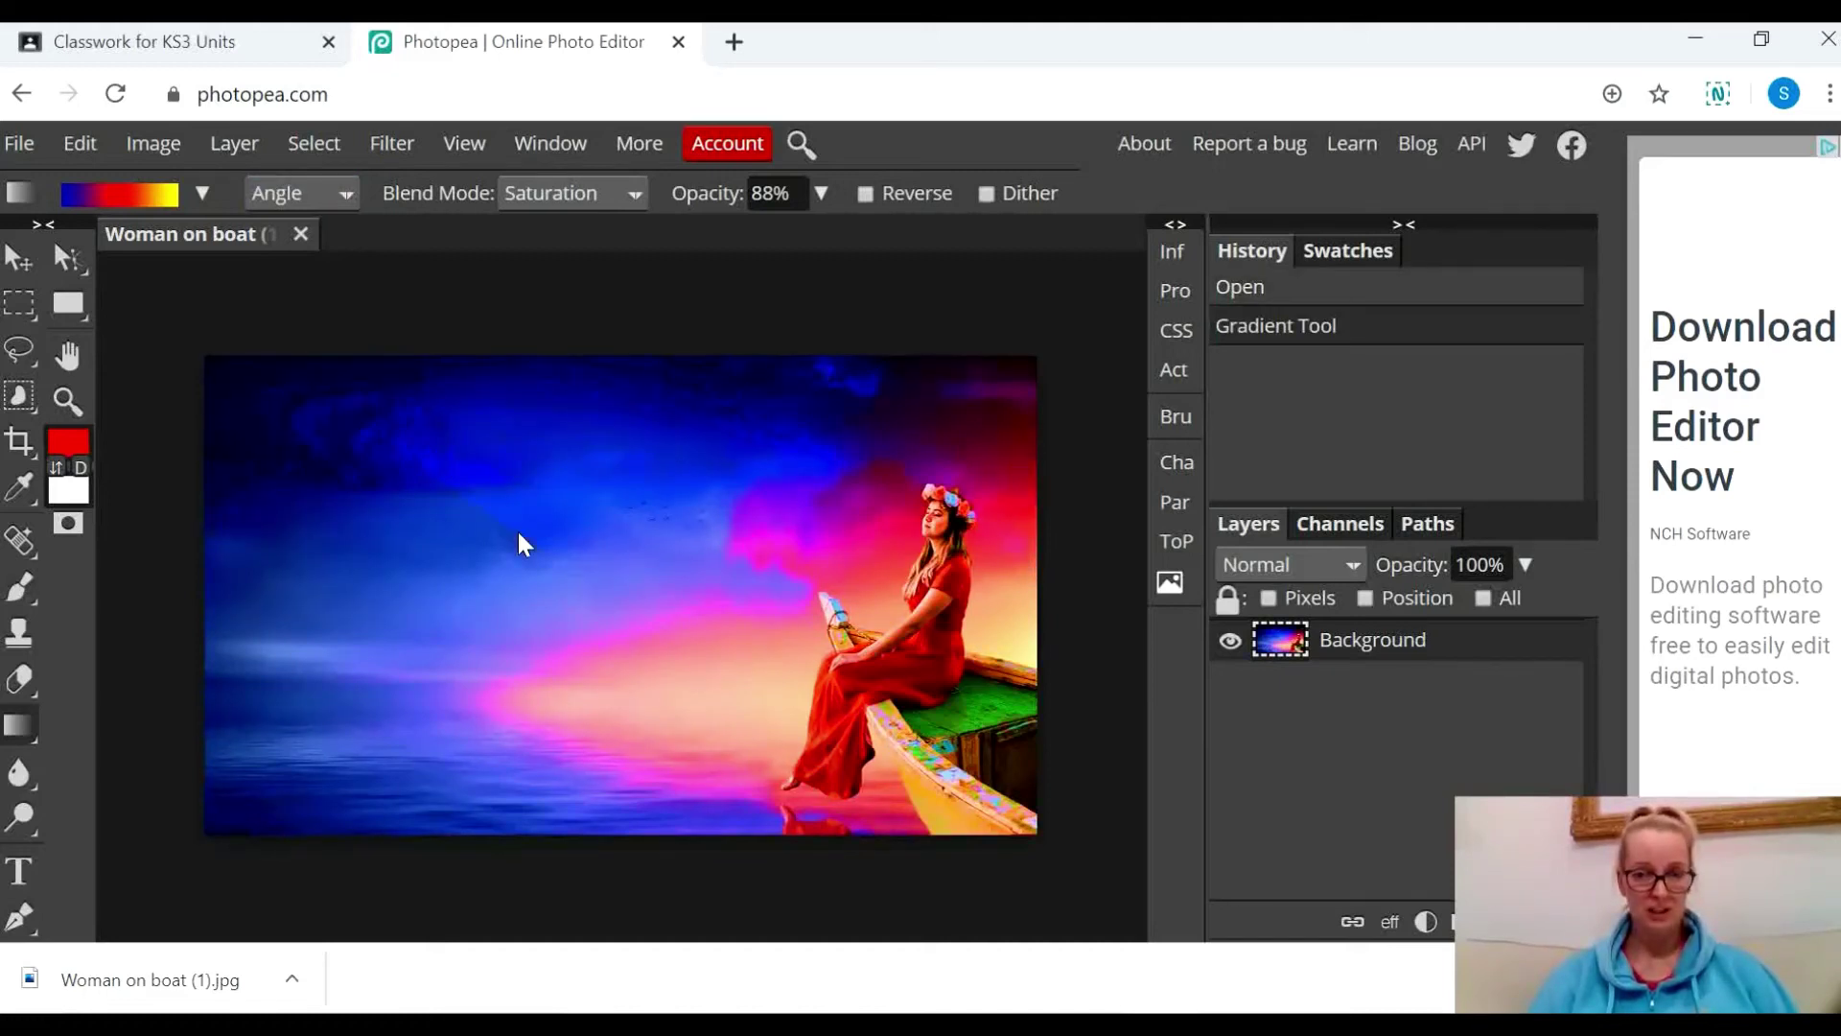
key(ctrl+z)
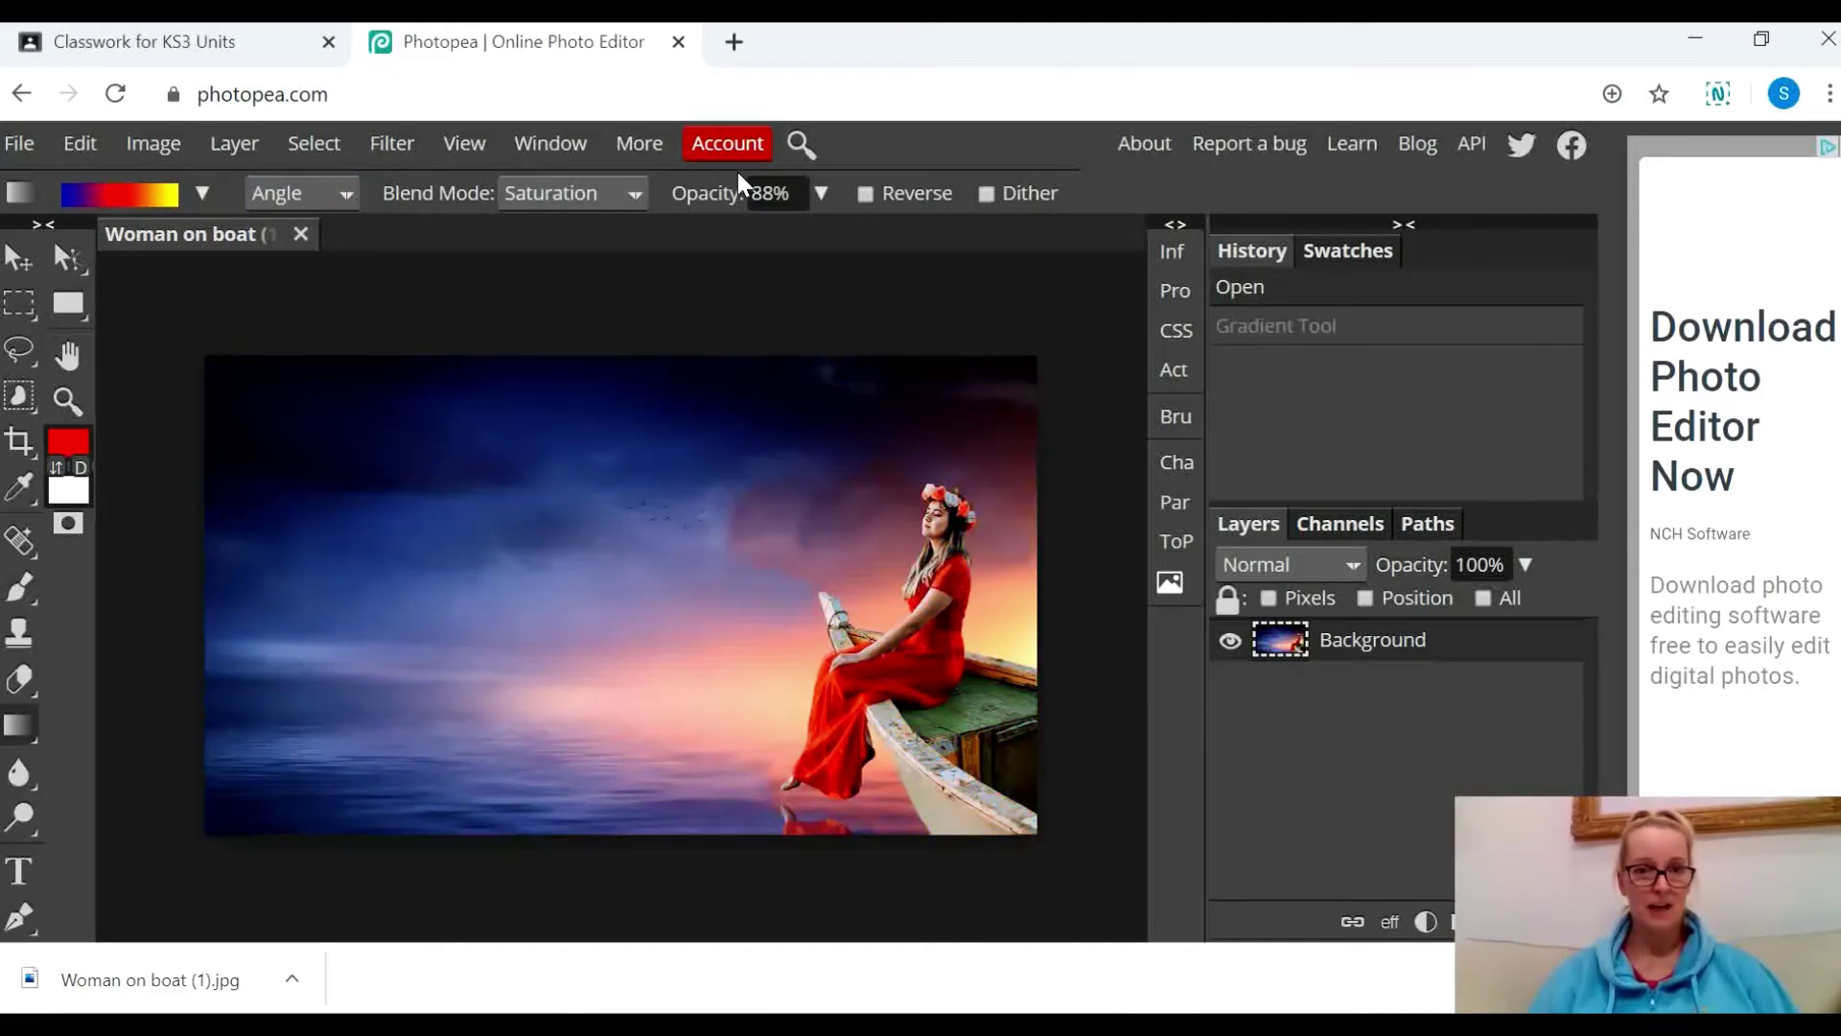
Set Pin Light blend mode and draw an angle gradient from the photo's top right
click(631, 193)
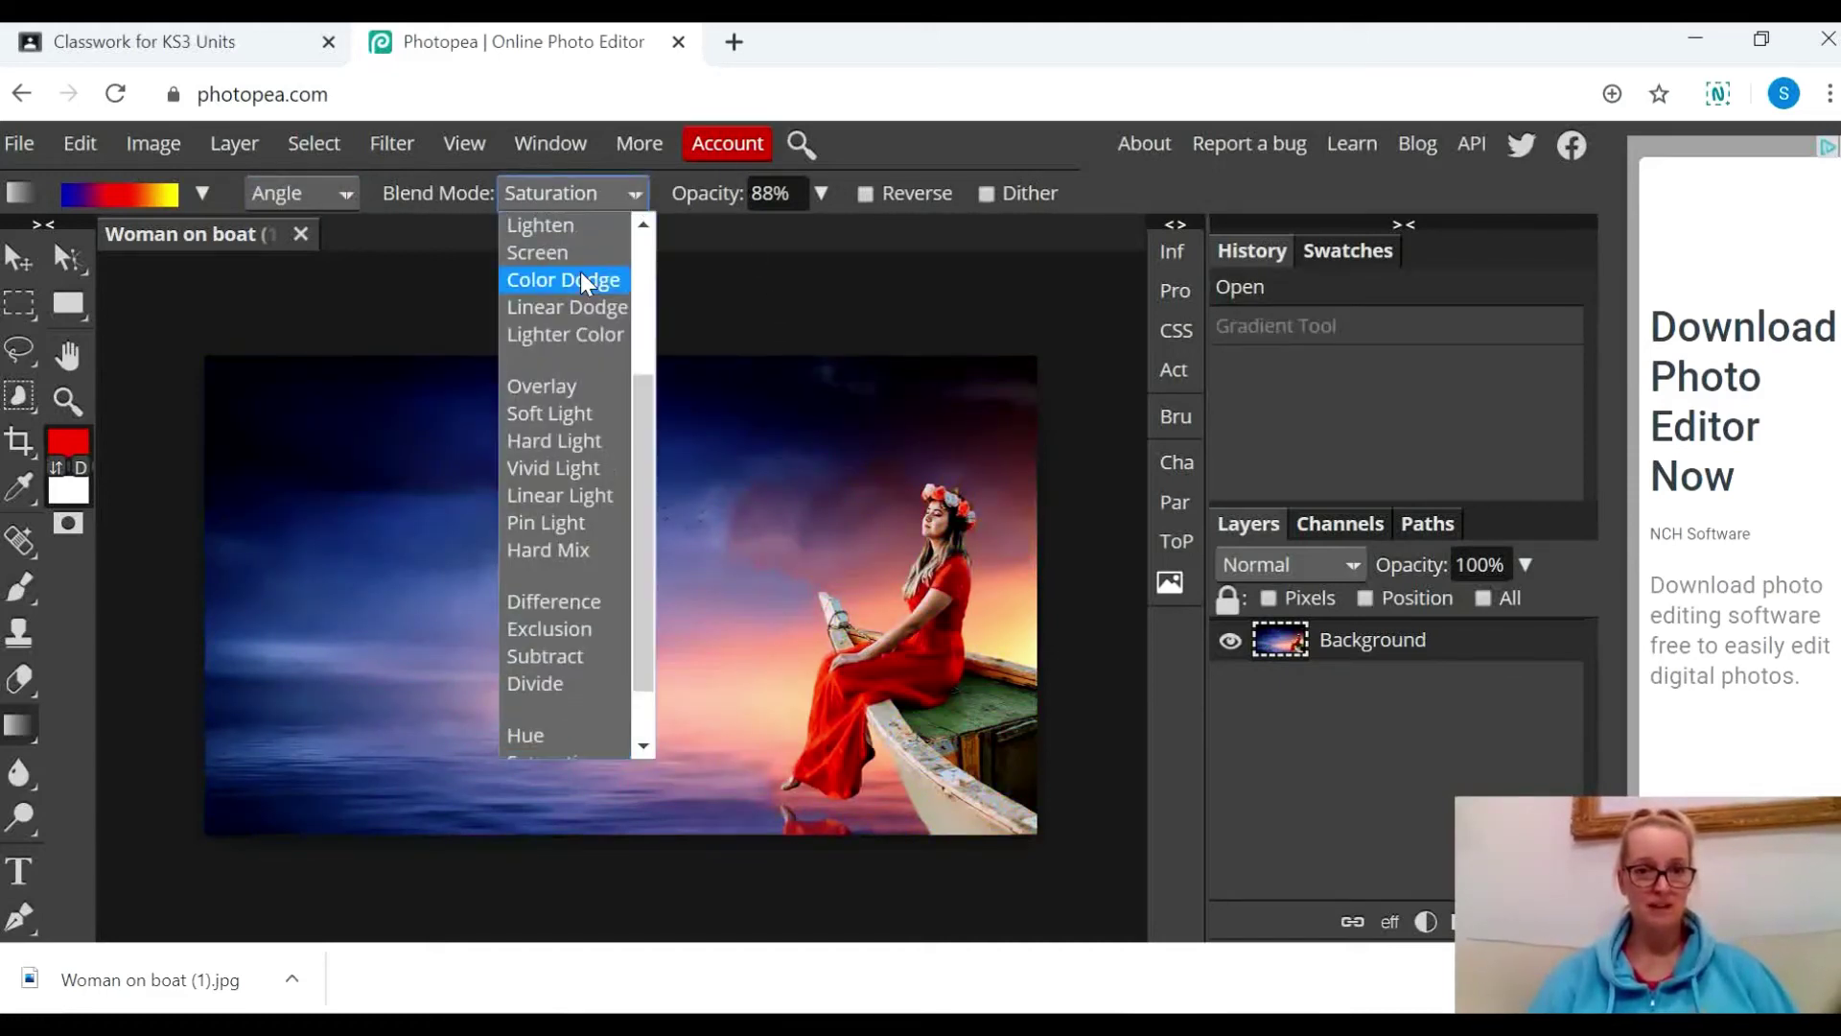
click(568, 527)
drag(802, 420, 459, 712)
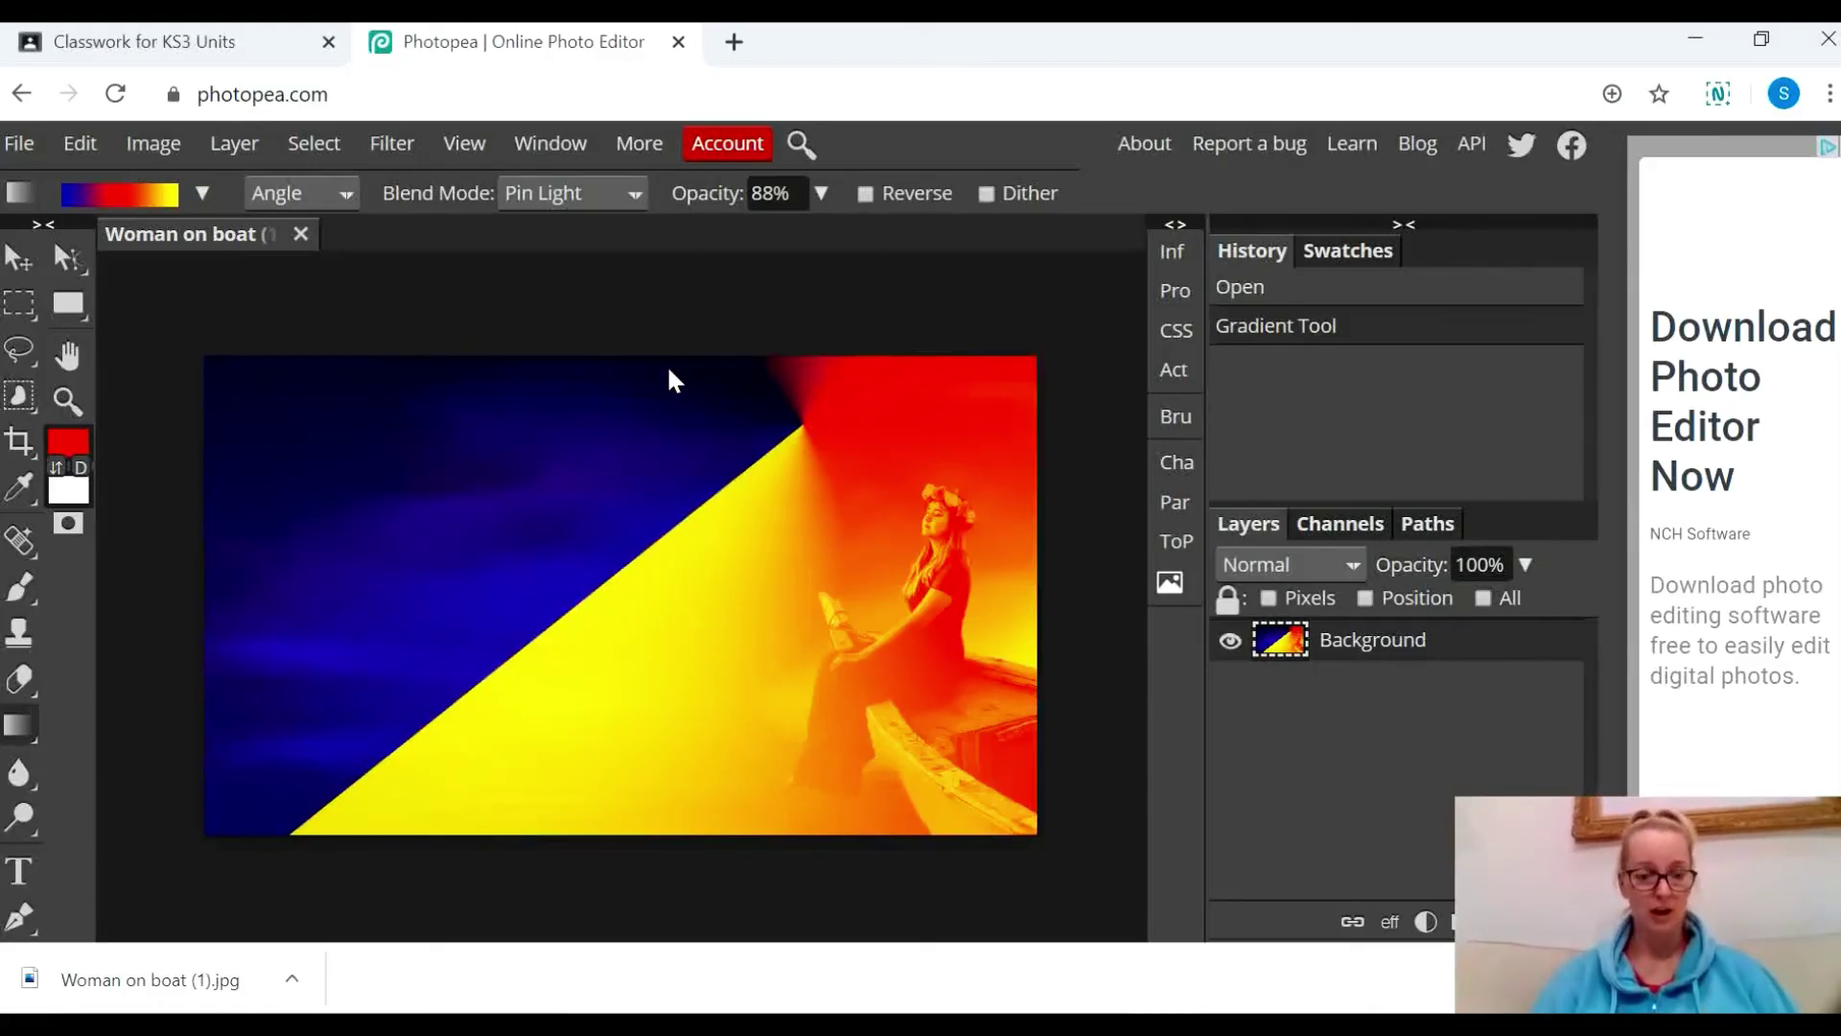
Redraw the Pin Light Angle gradient from upper right toward lower left, replacing earlier attempts
key(ctrl+z)
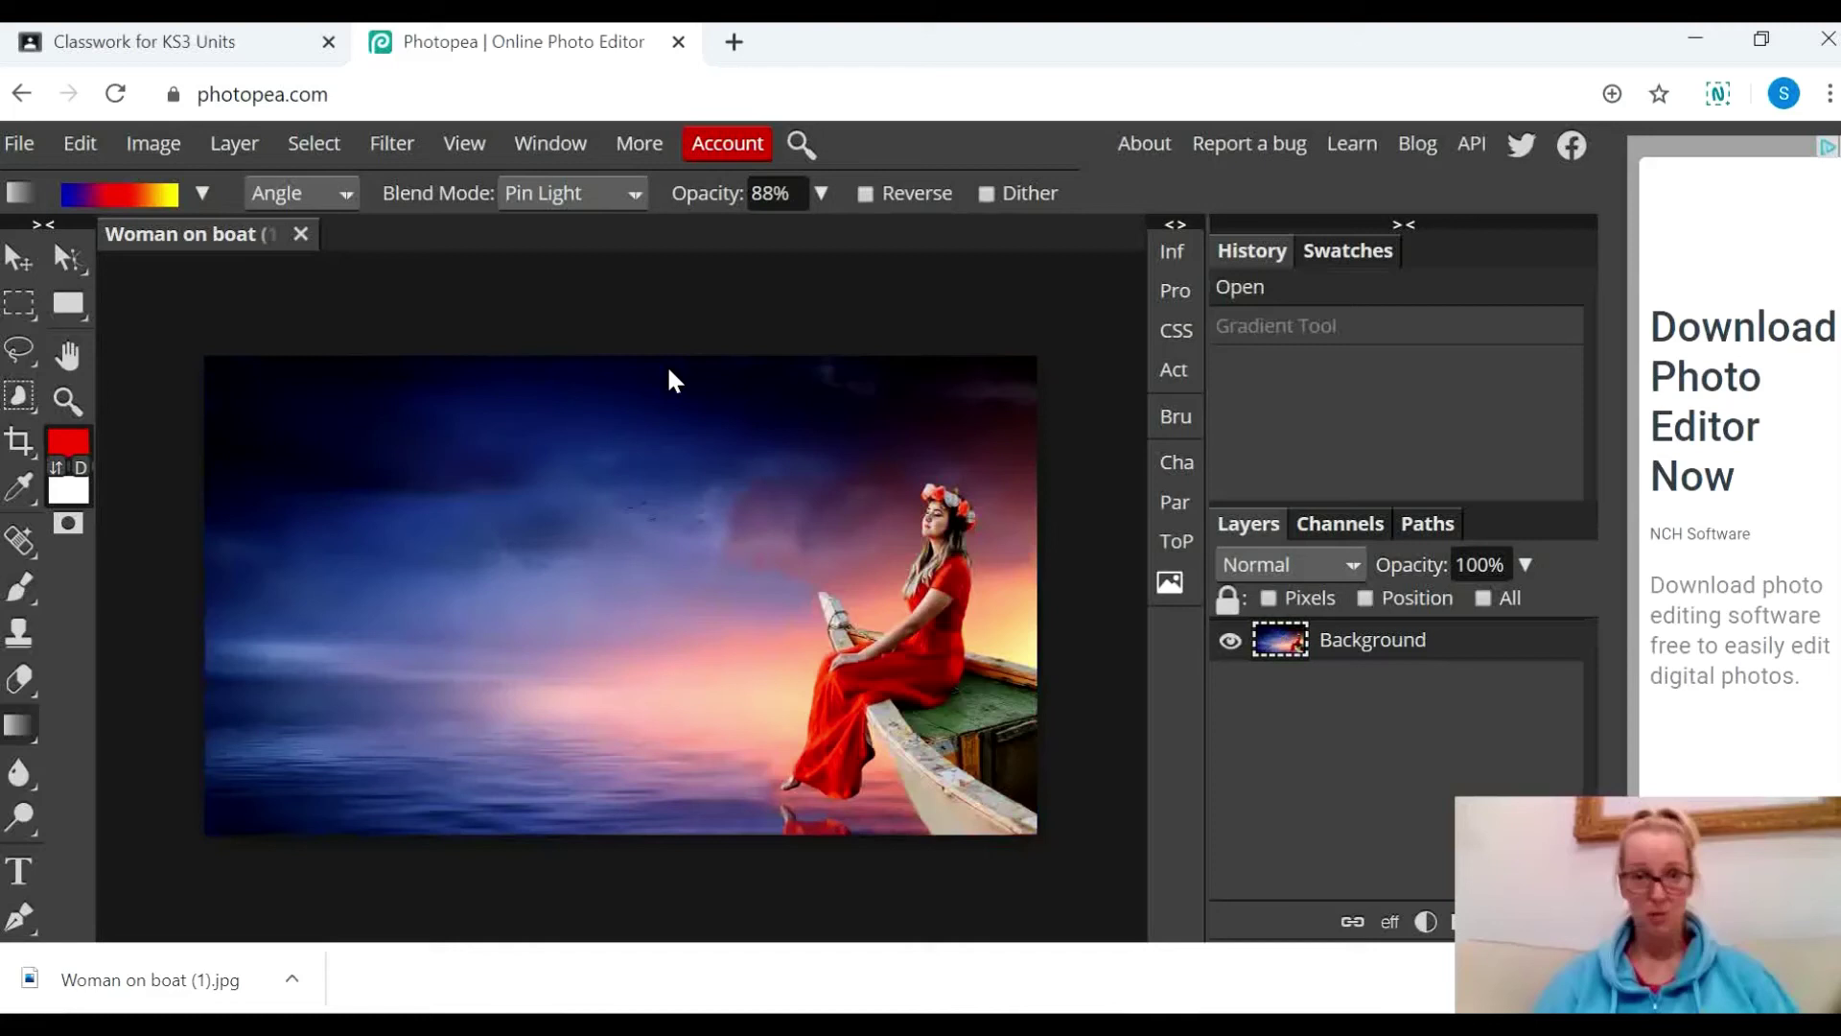
click(635, 196)
scroll(623, 217, up, 1)
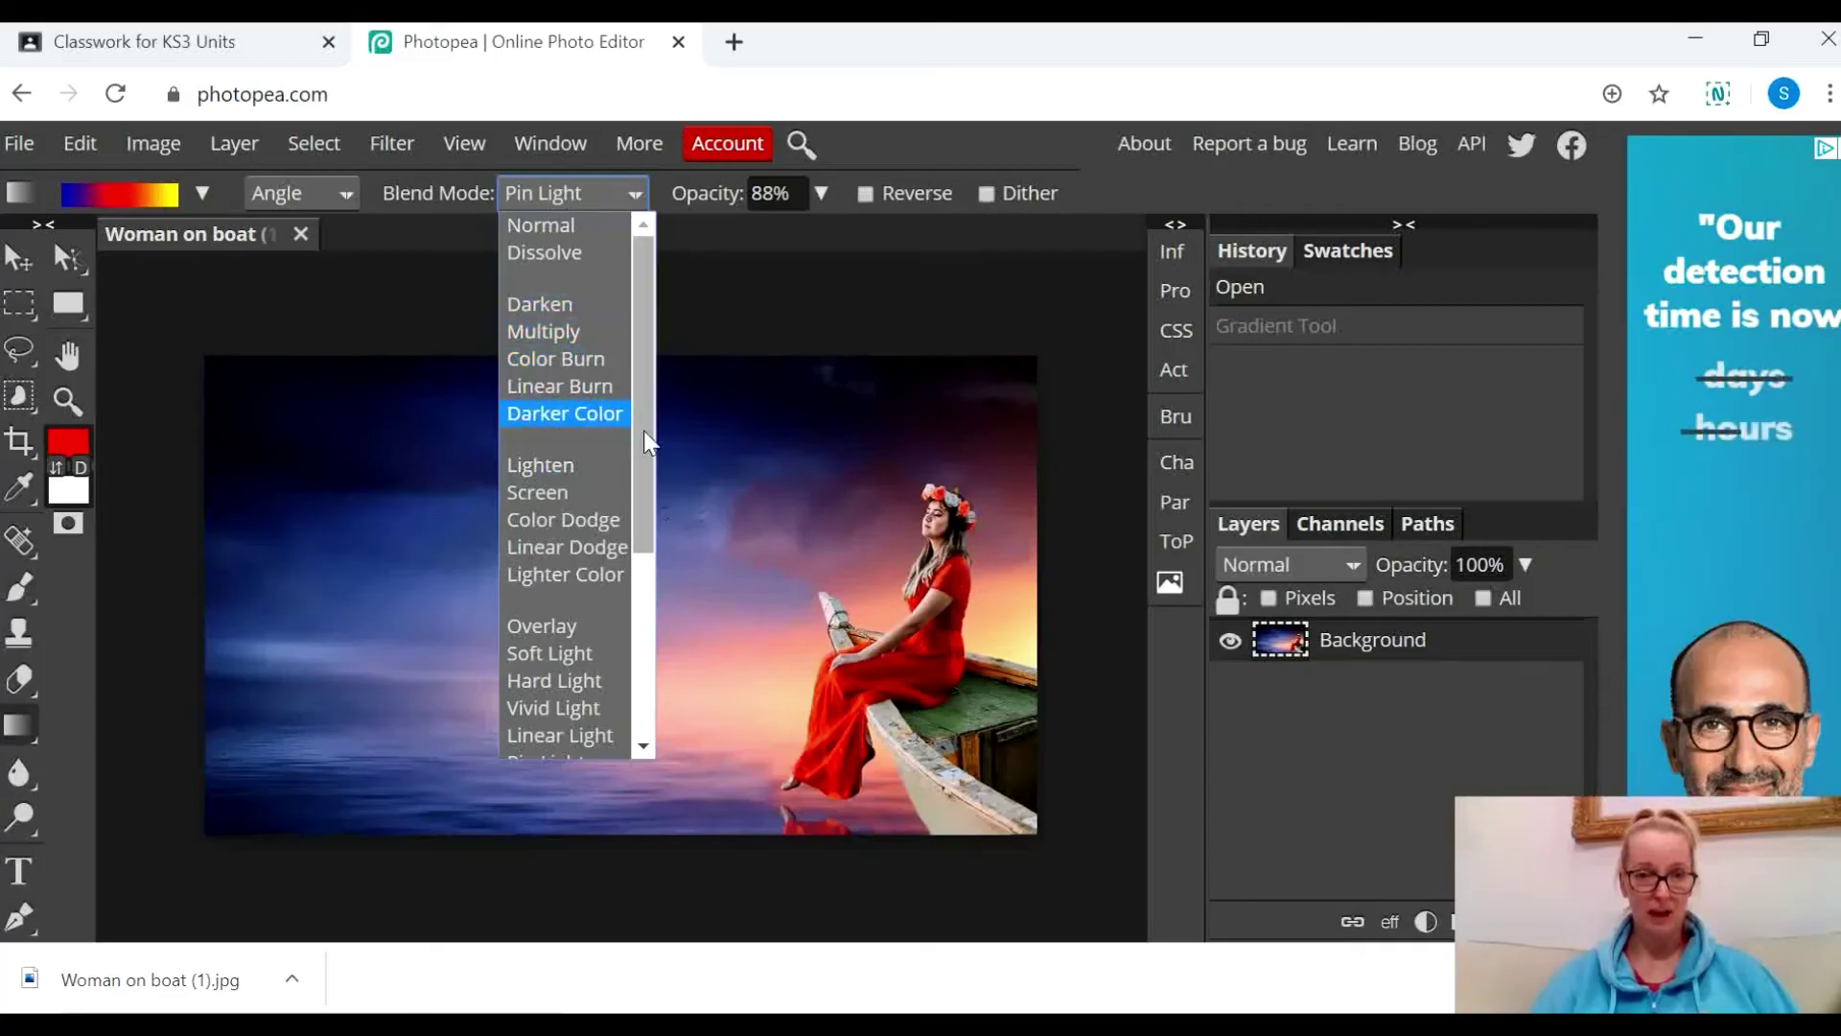
click(731, 331)
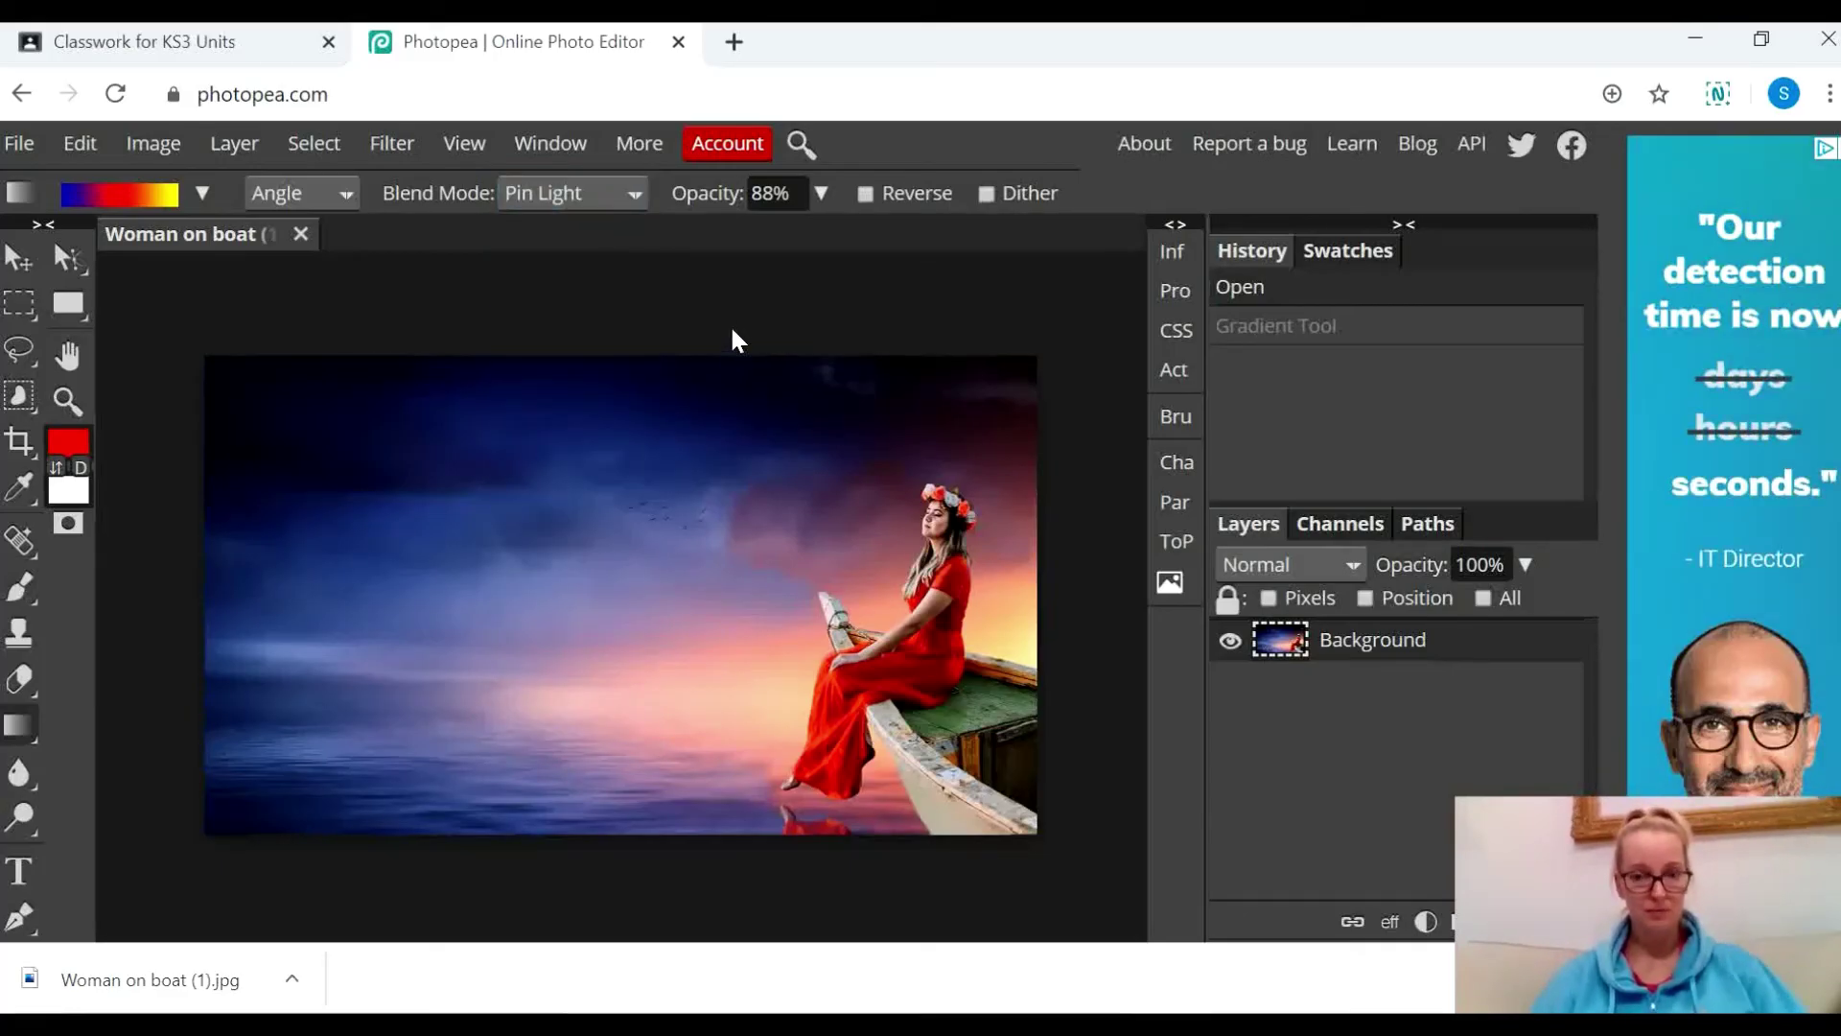
drag(288, 761, 666, 407)
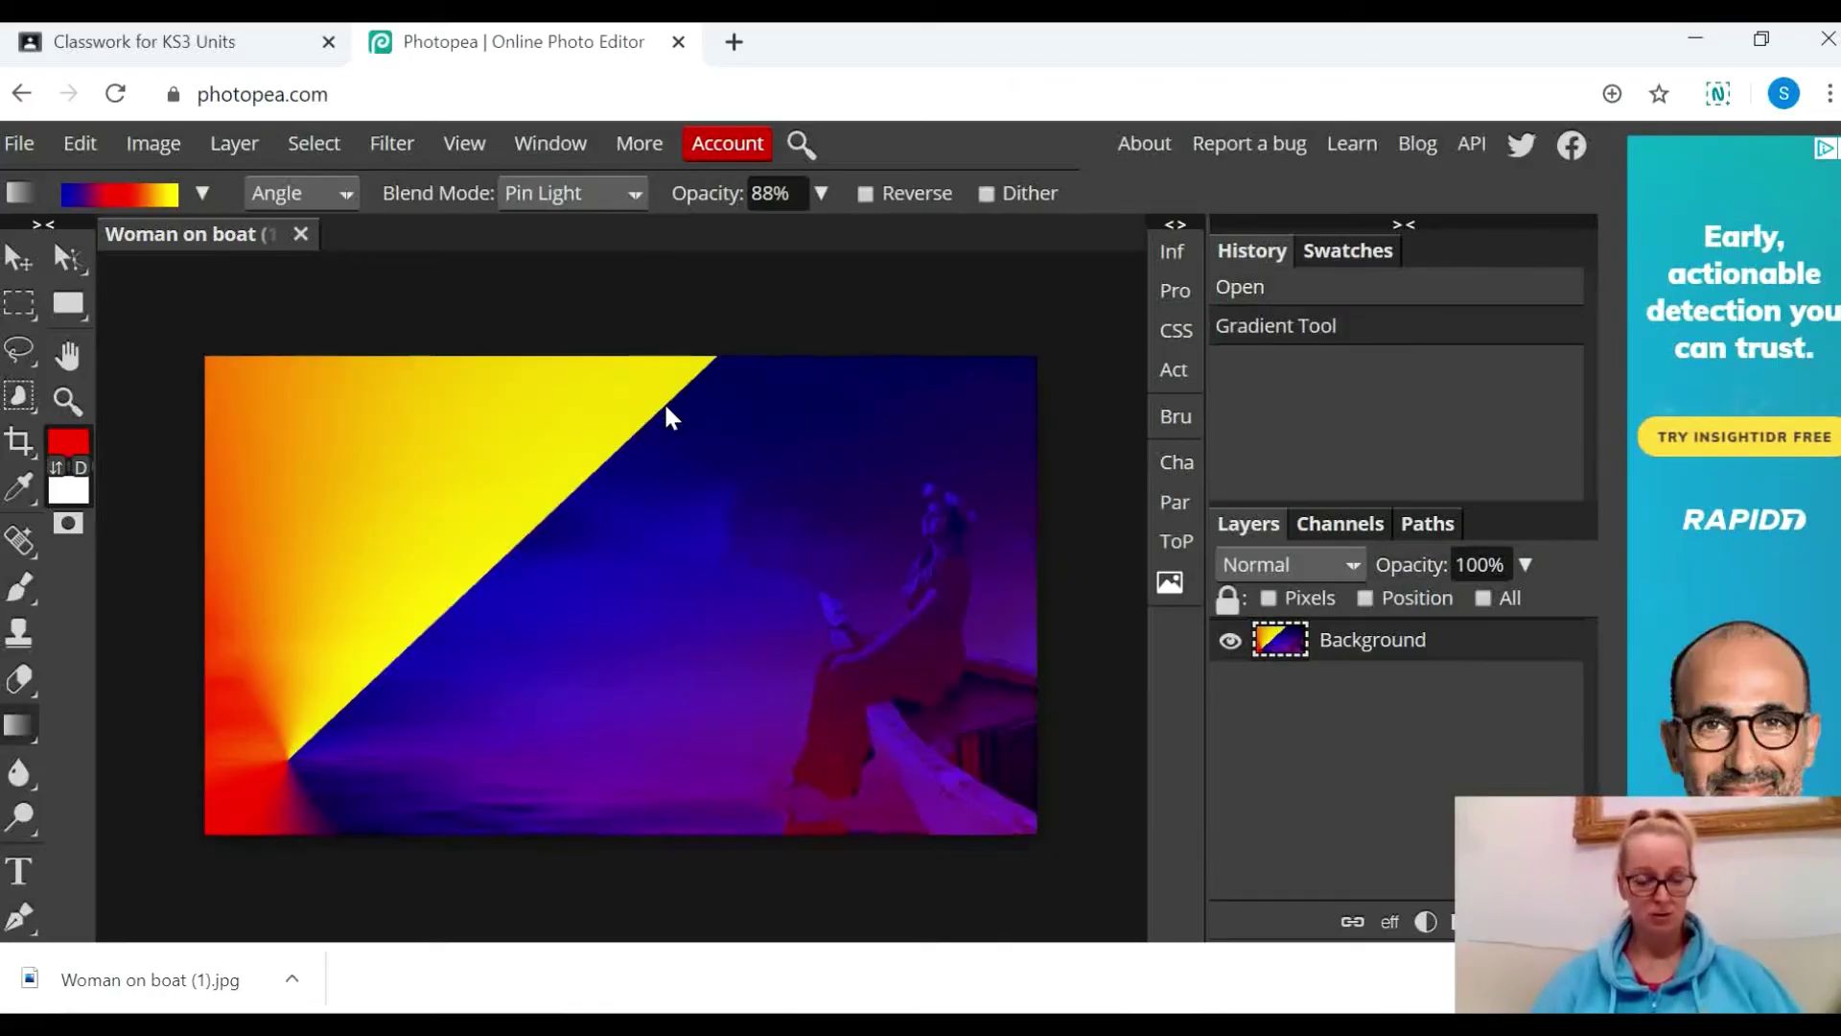
key(ctrl+z)
drag(905, 410, 519, 805)
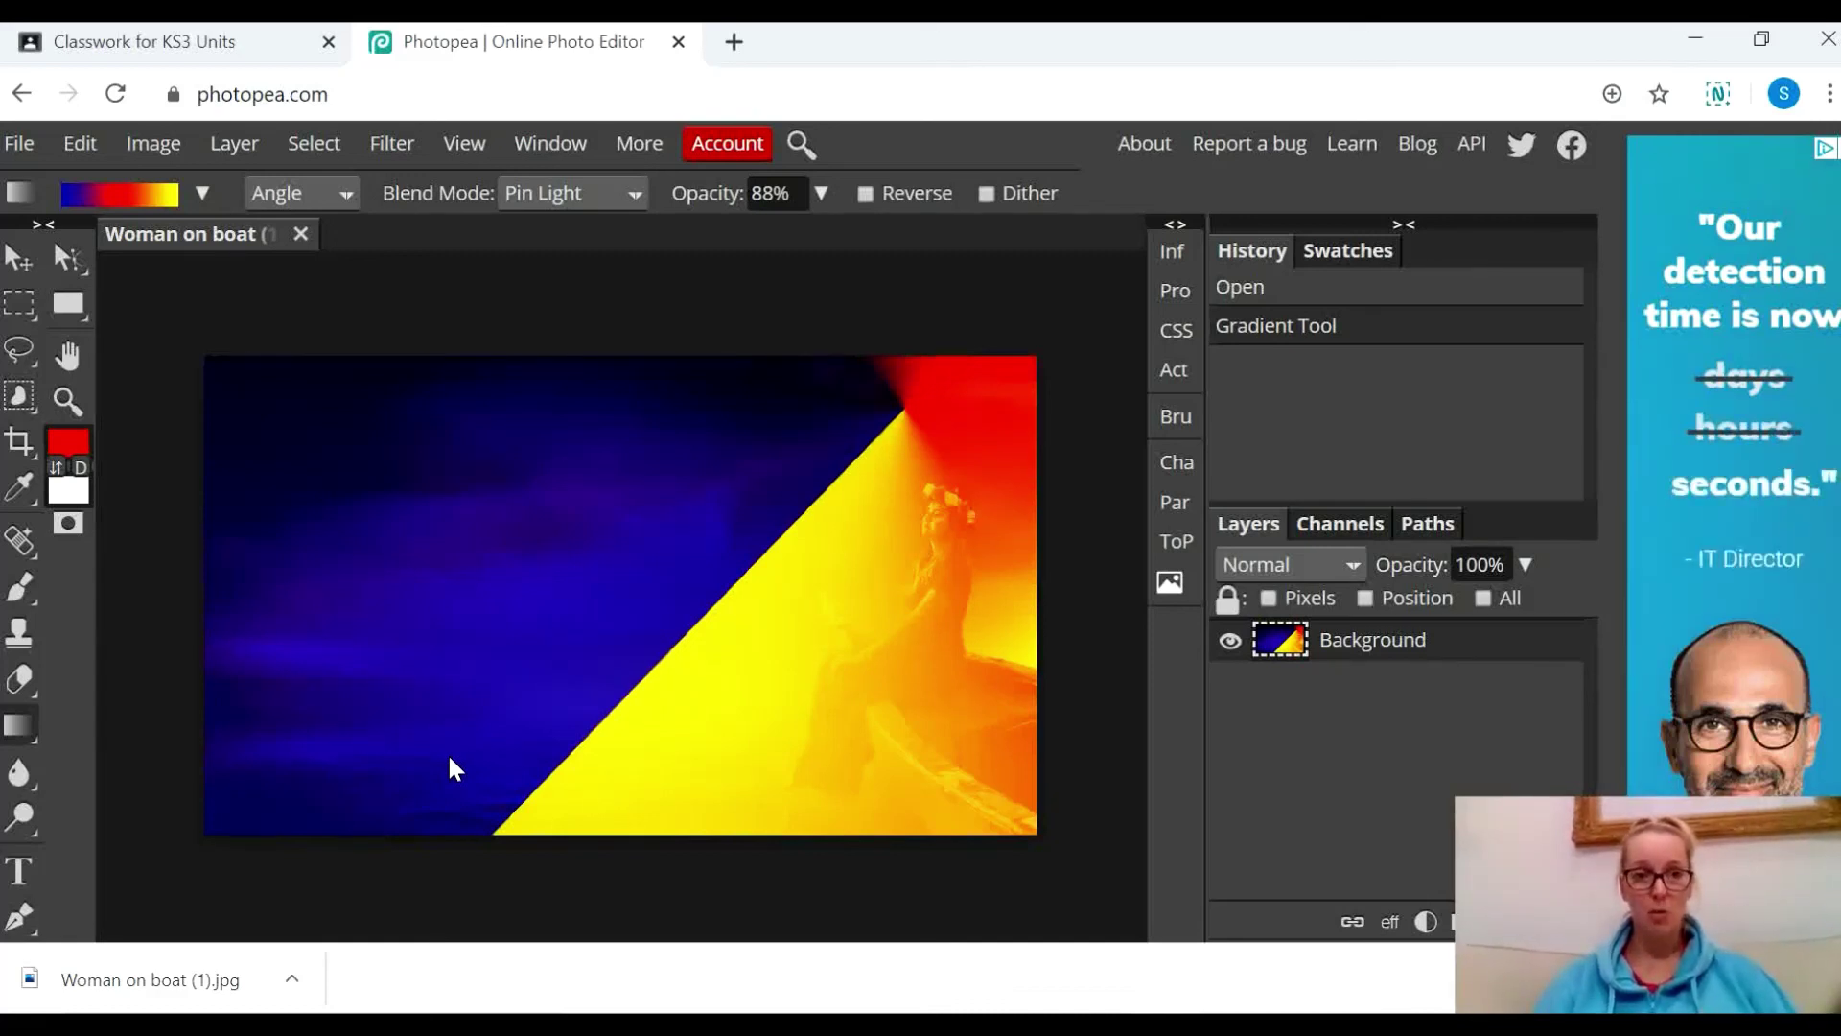
Rename the document to 'Woman on boat edited'
double_click(230, 240)
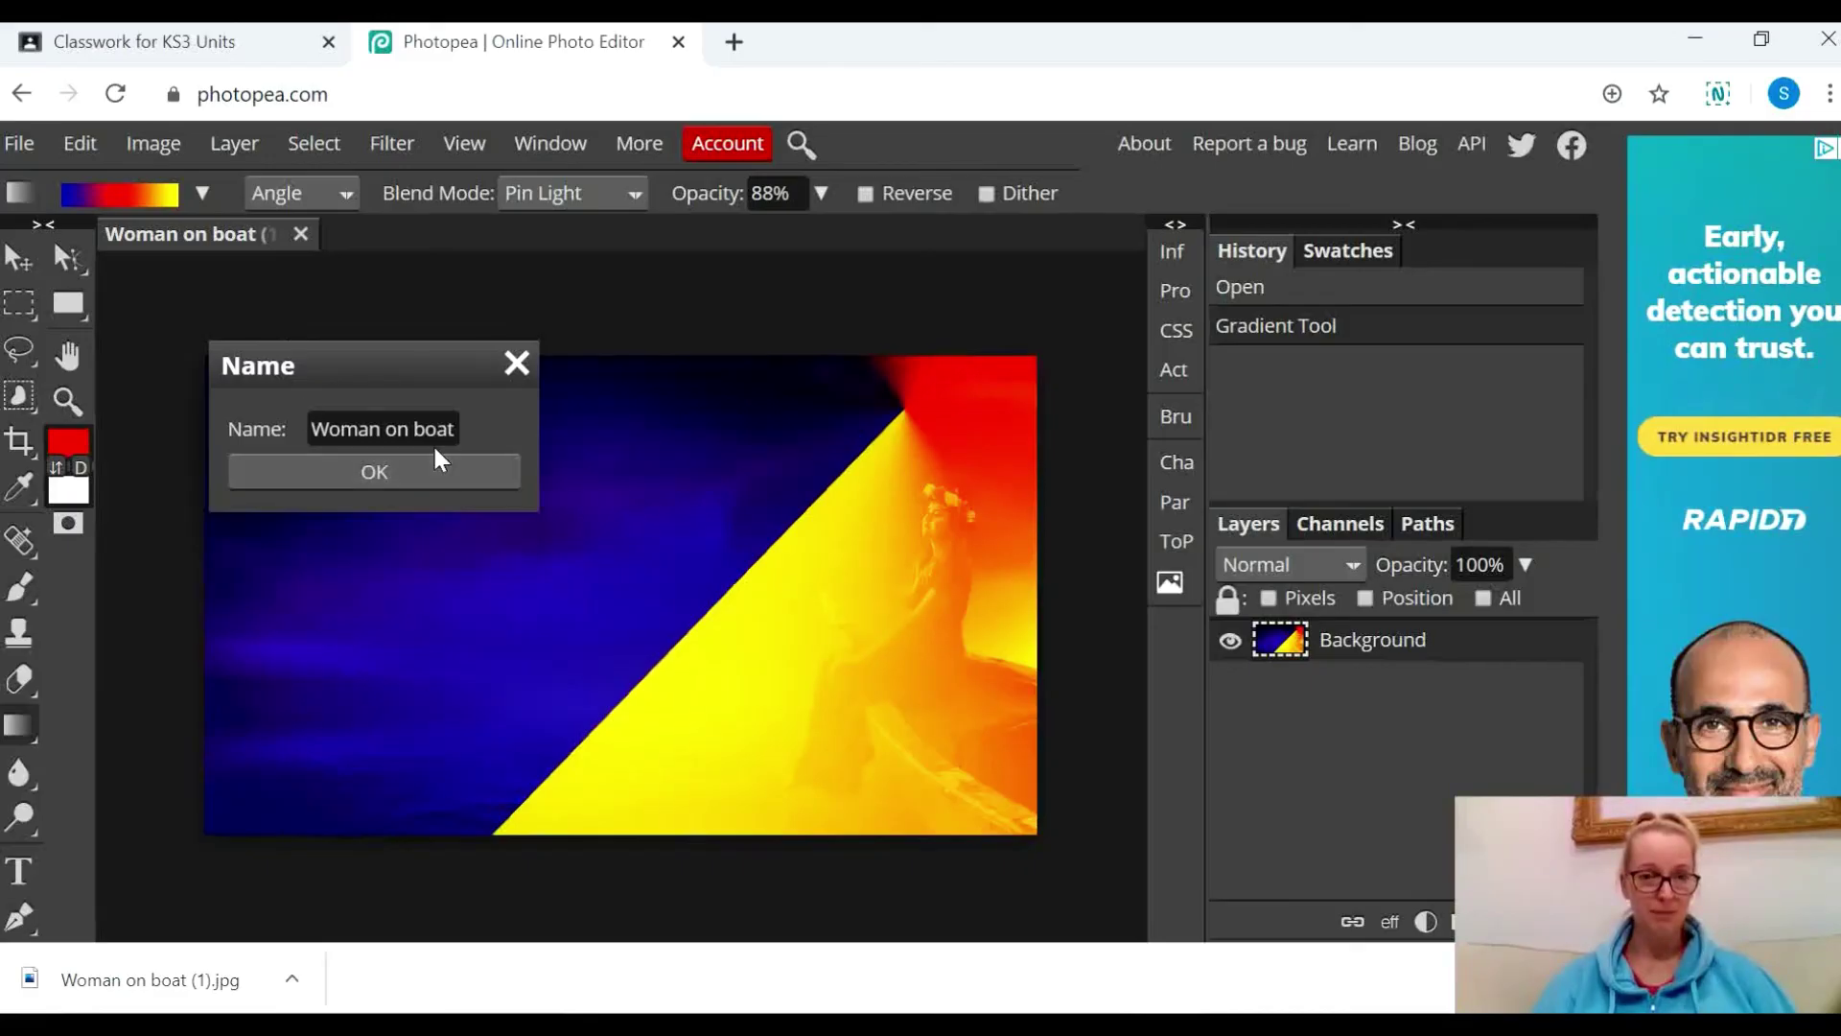
click(454, 431)
click(454, 430)
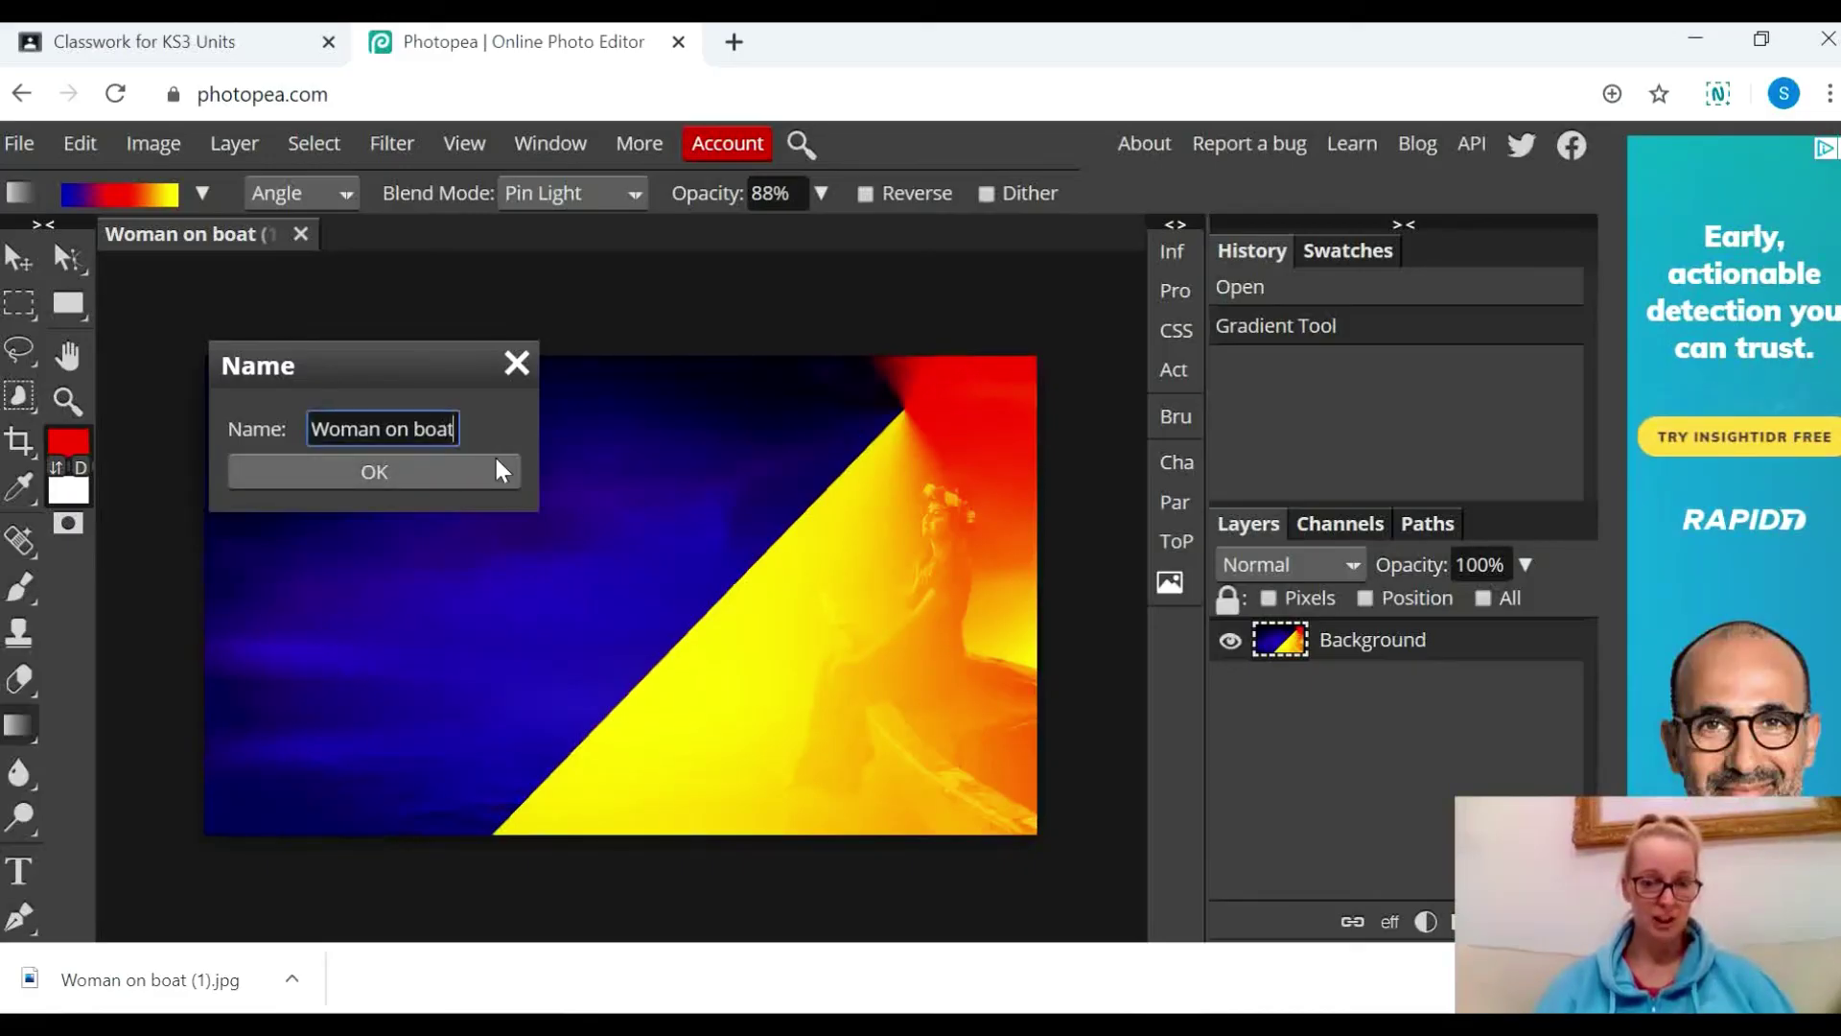
text(edited)
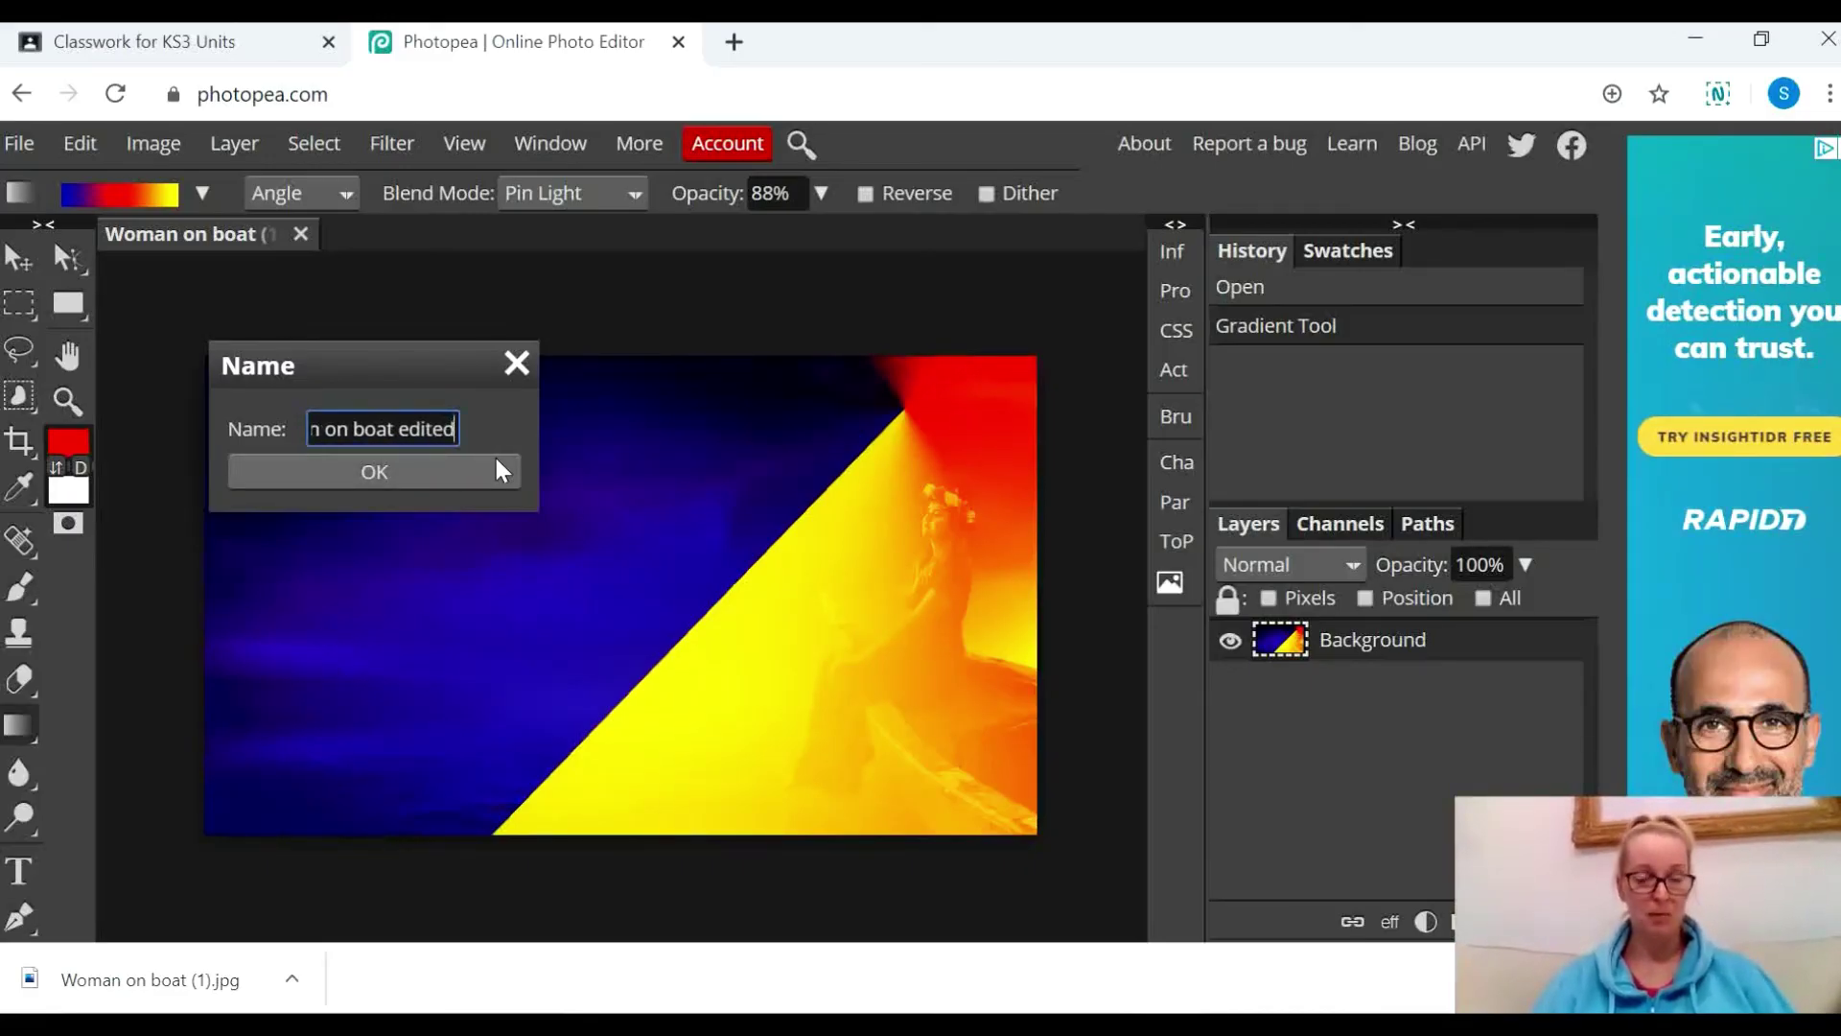
click(459, 472)
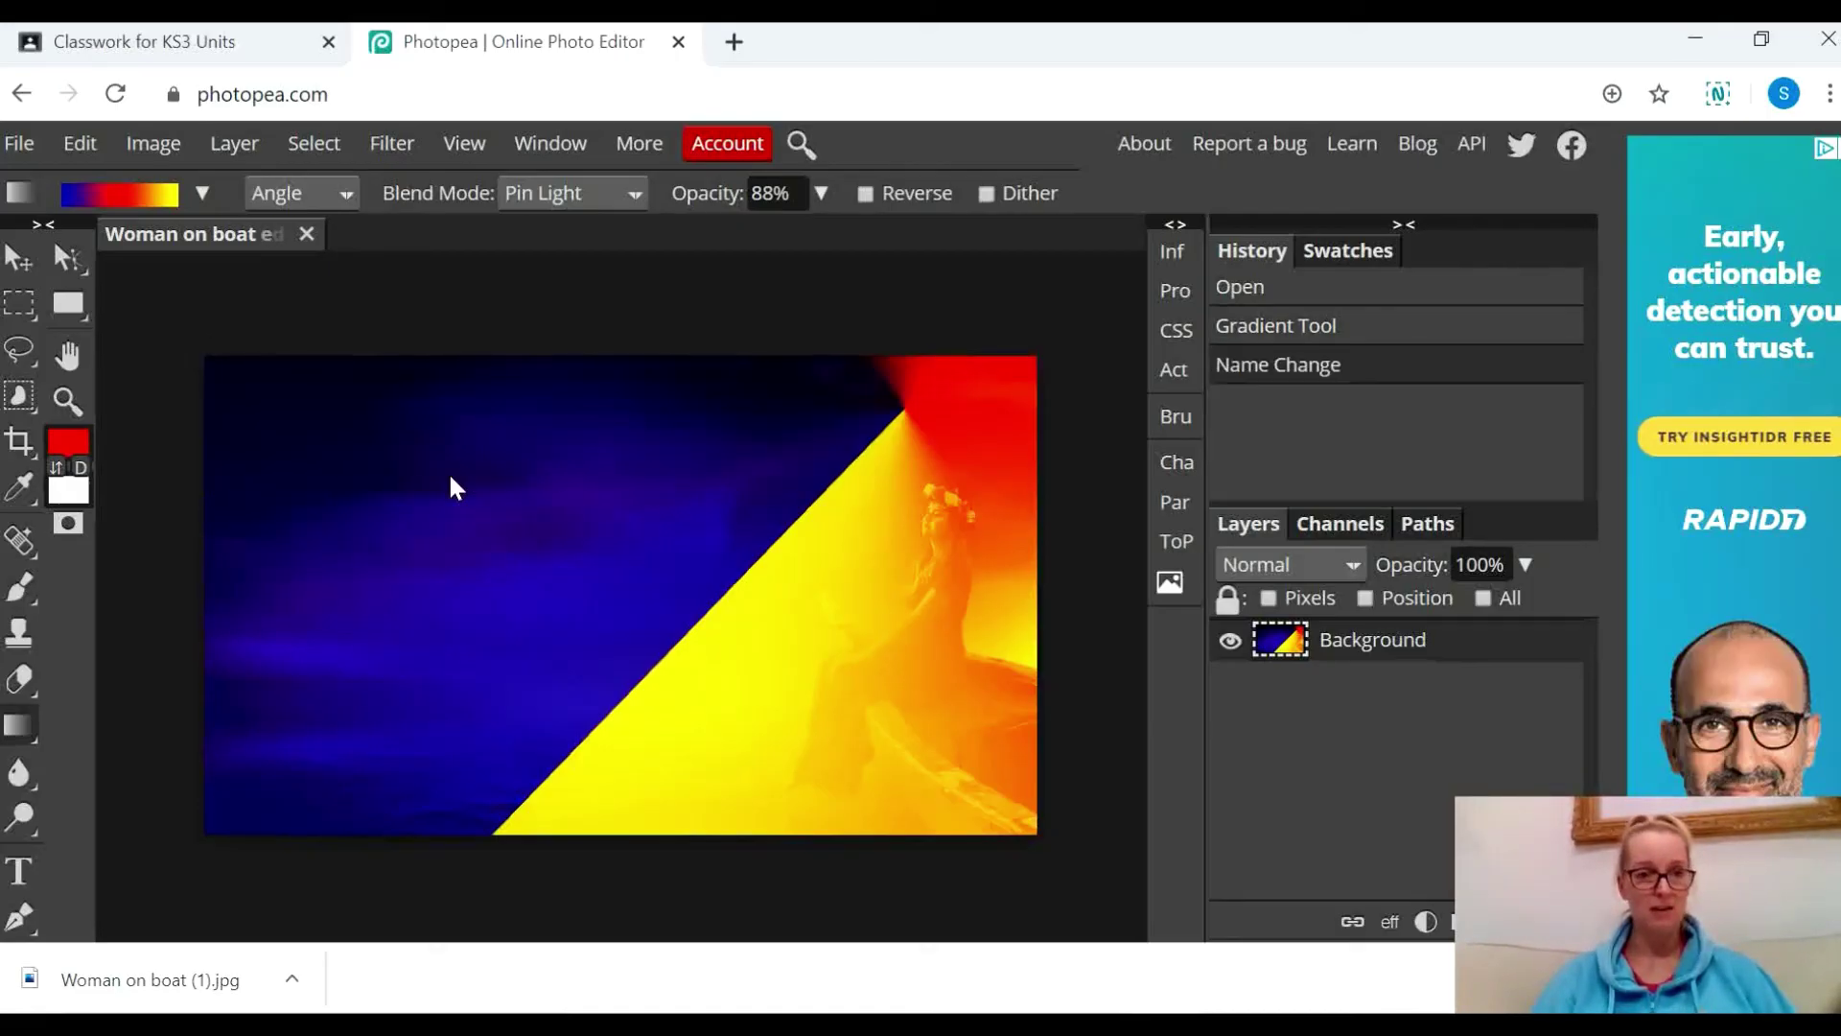
Export the image as a JPG
click(21, 144)
mouse_move(151, 587)
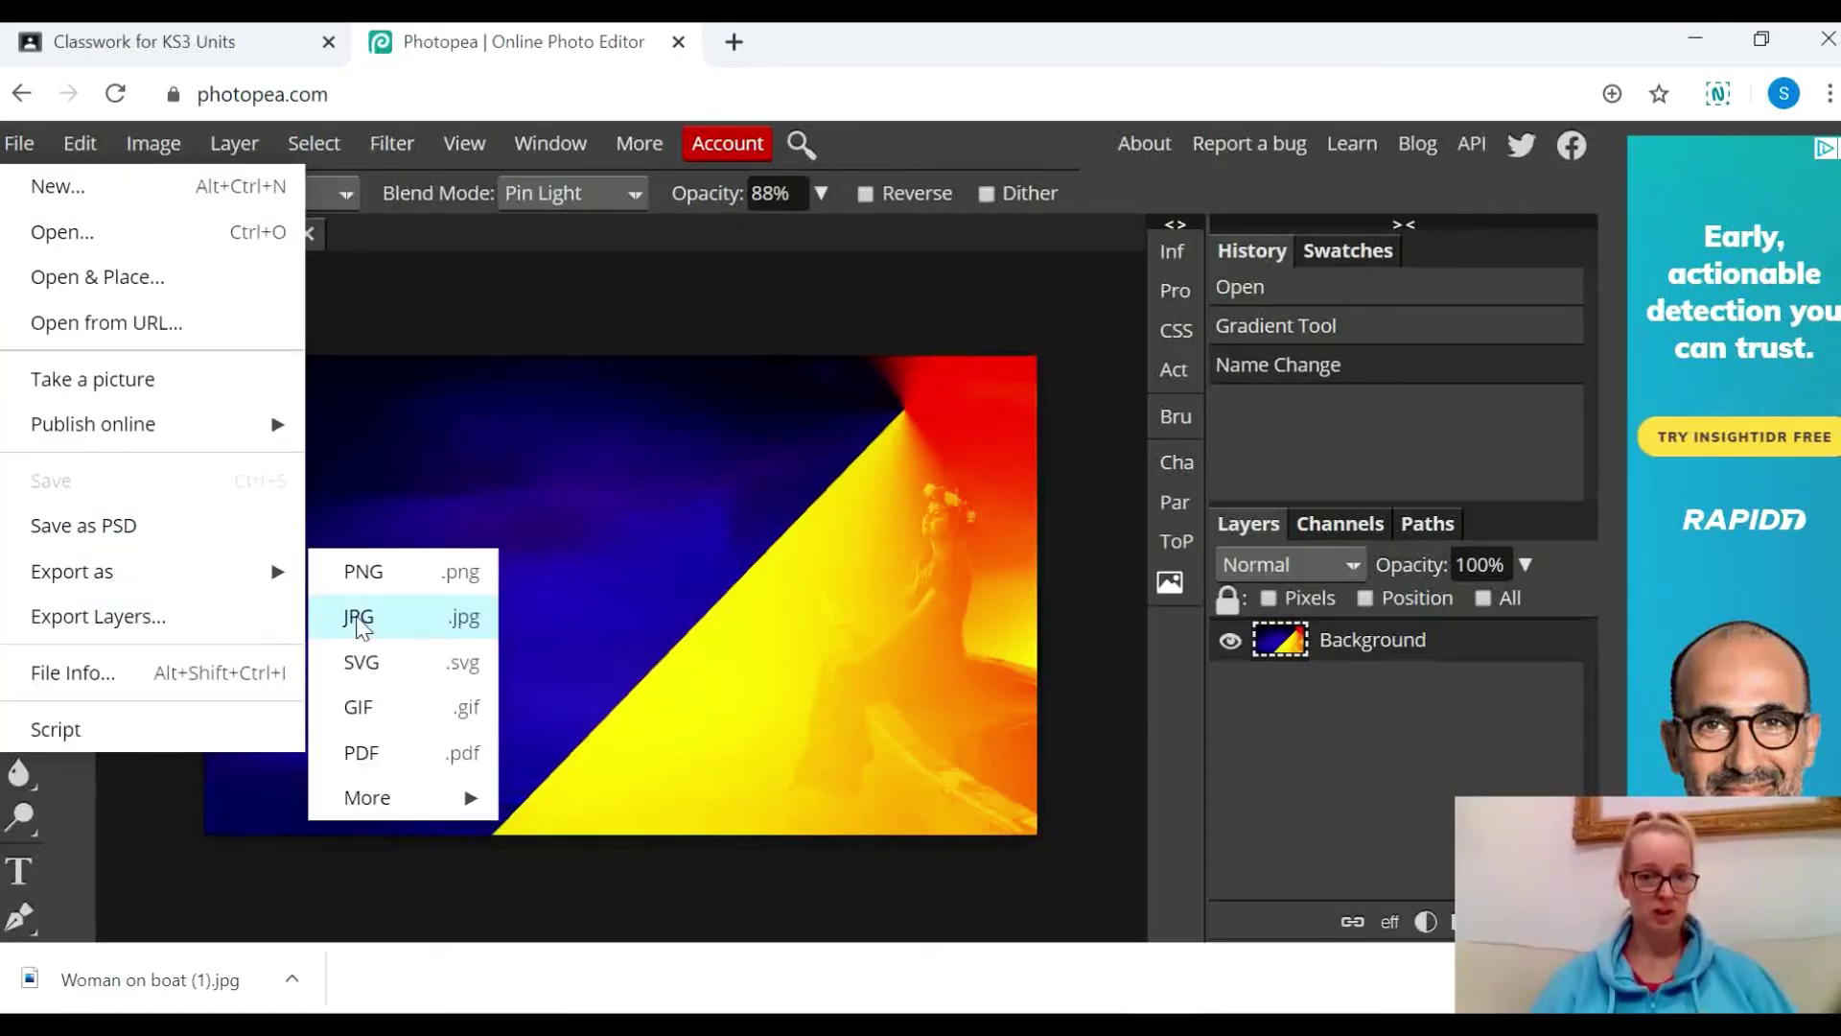
click(381, 634)
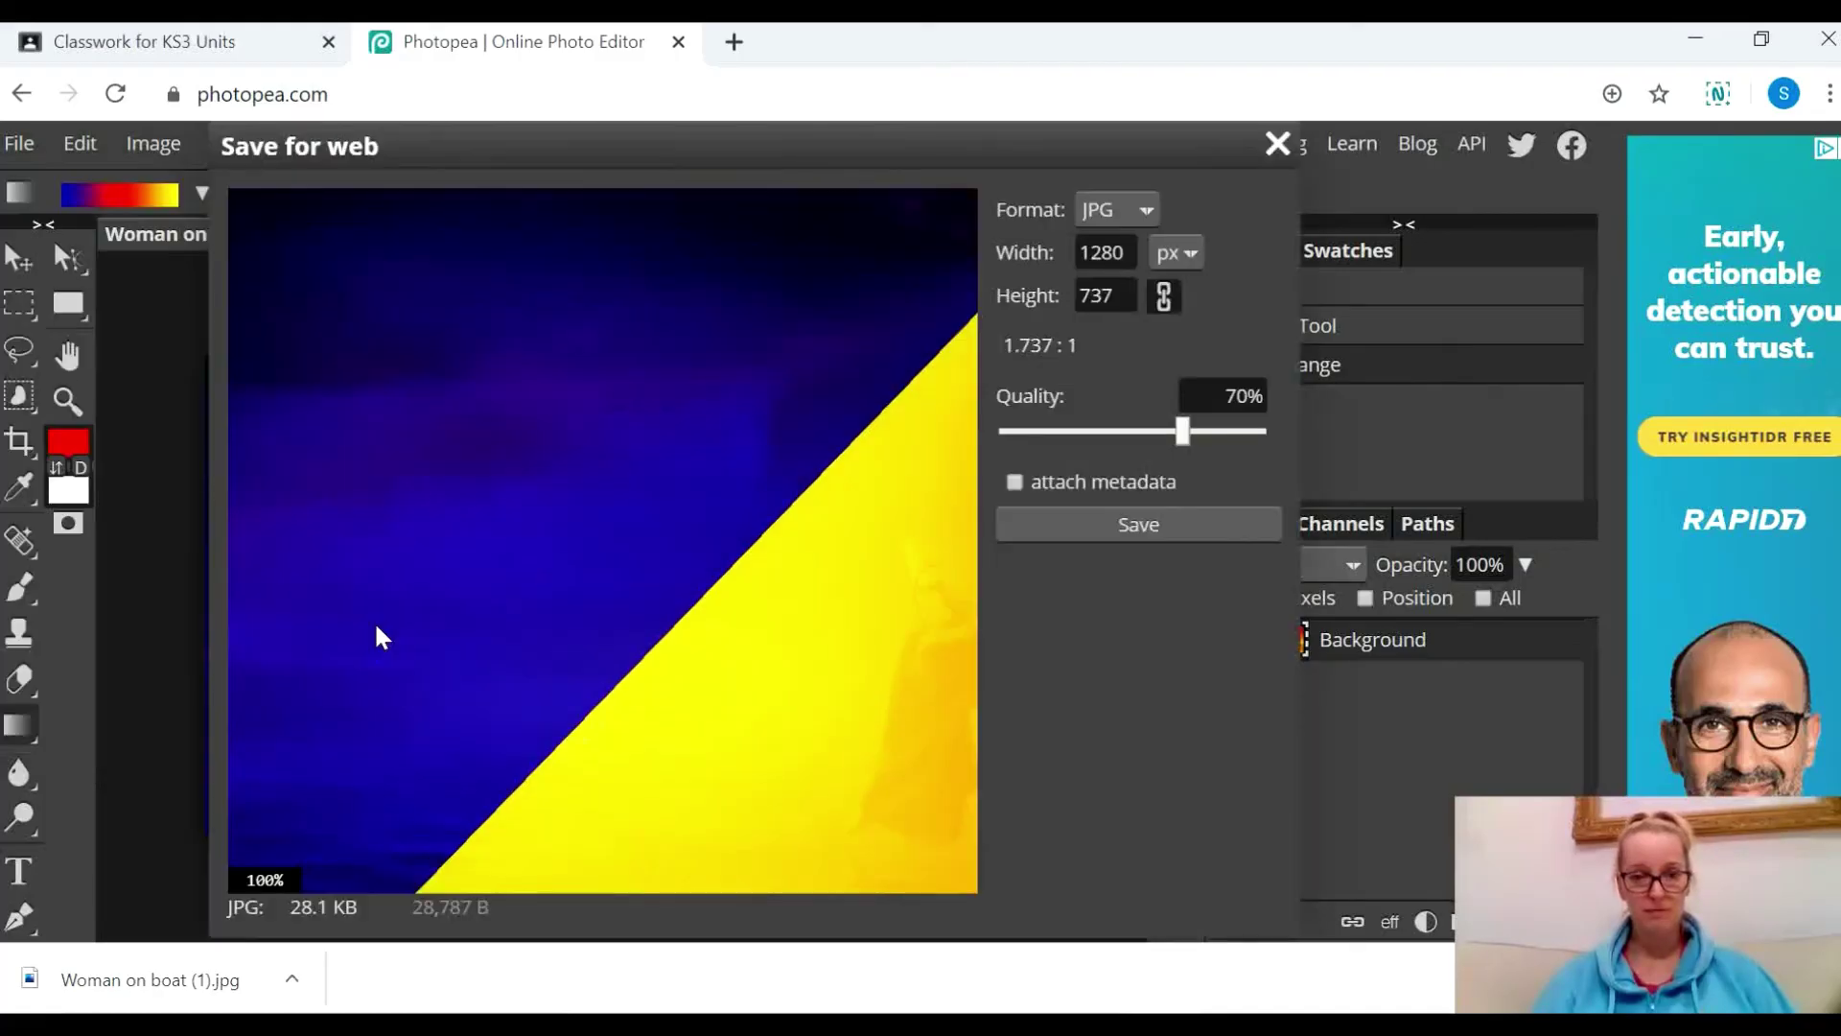
Save the exported JPG as a download and show it in the Downloads folder
click(1172, 523)
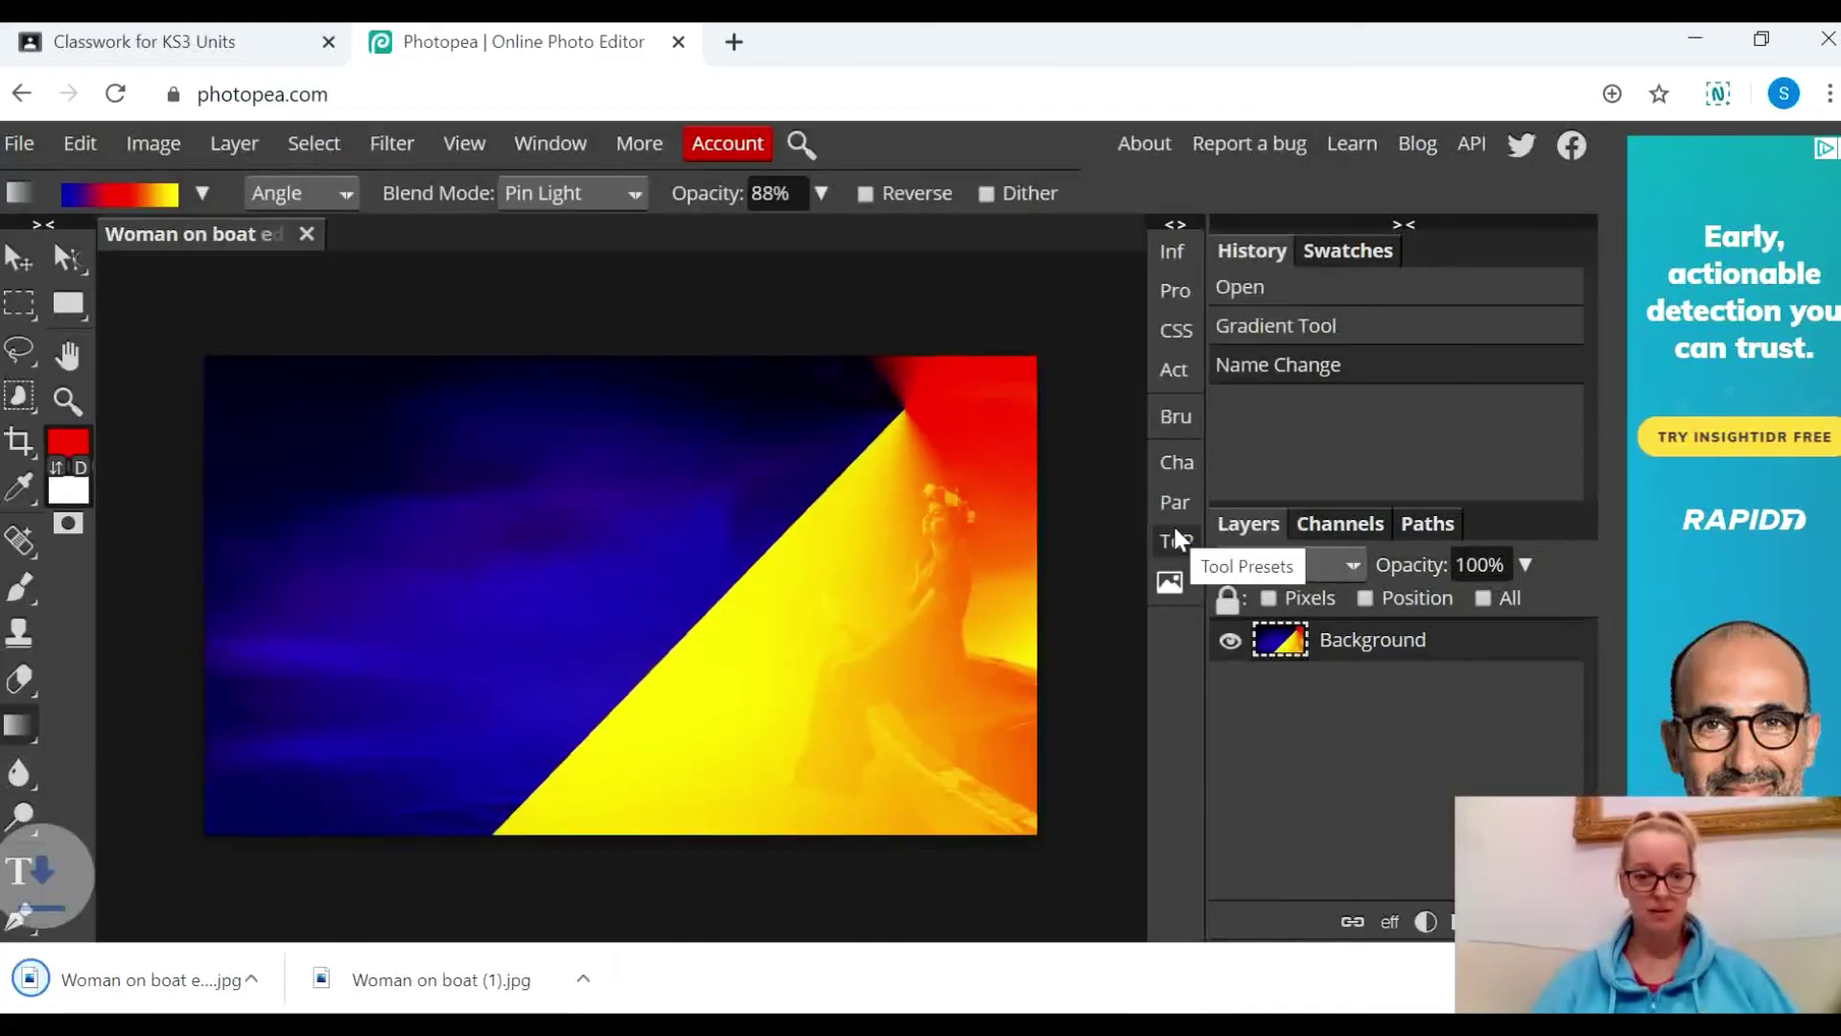
click(292, 977)
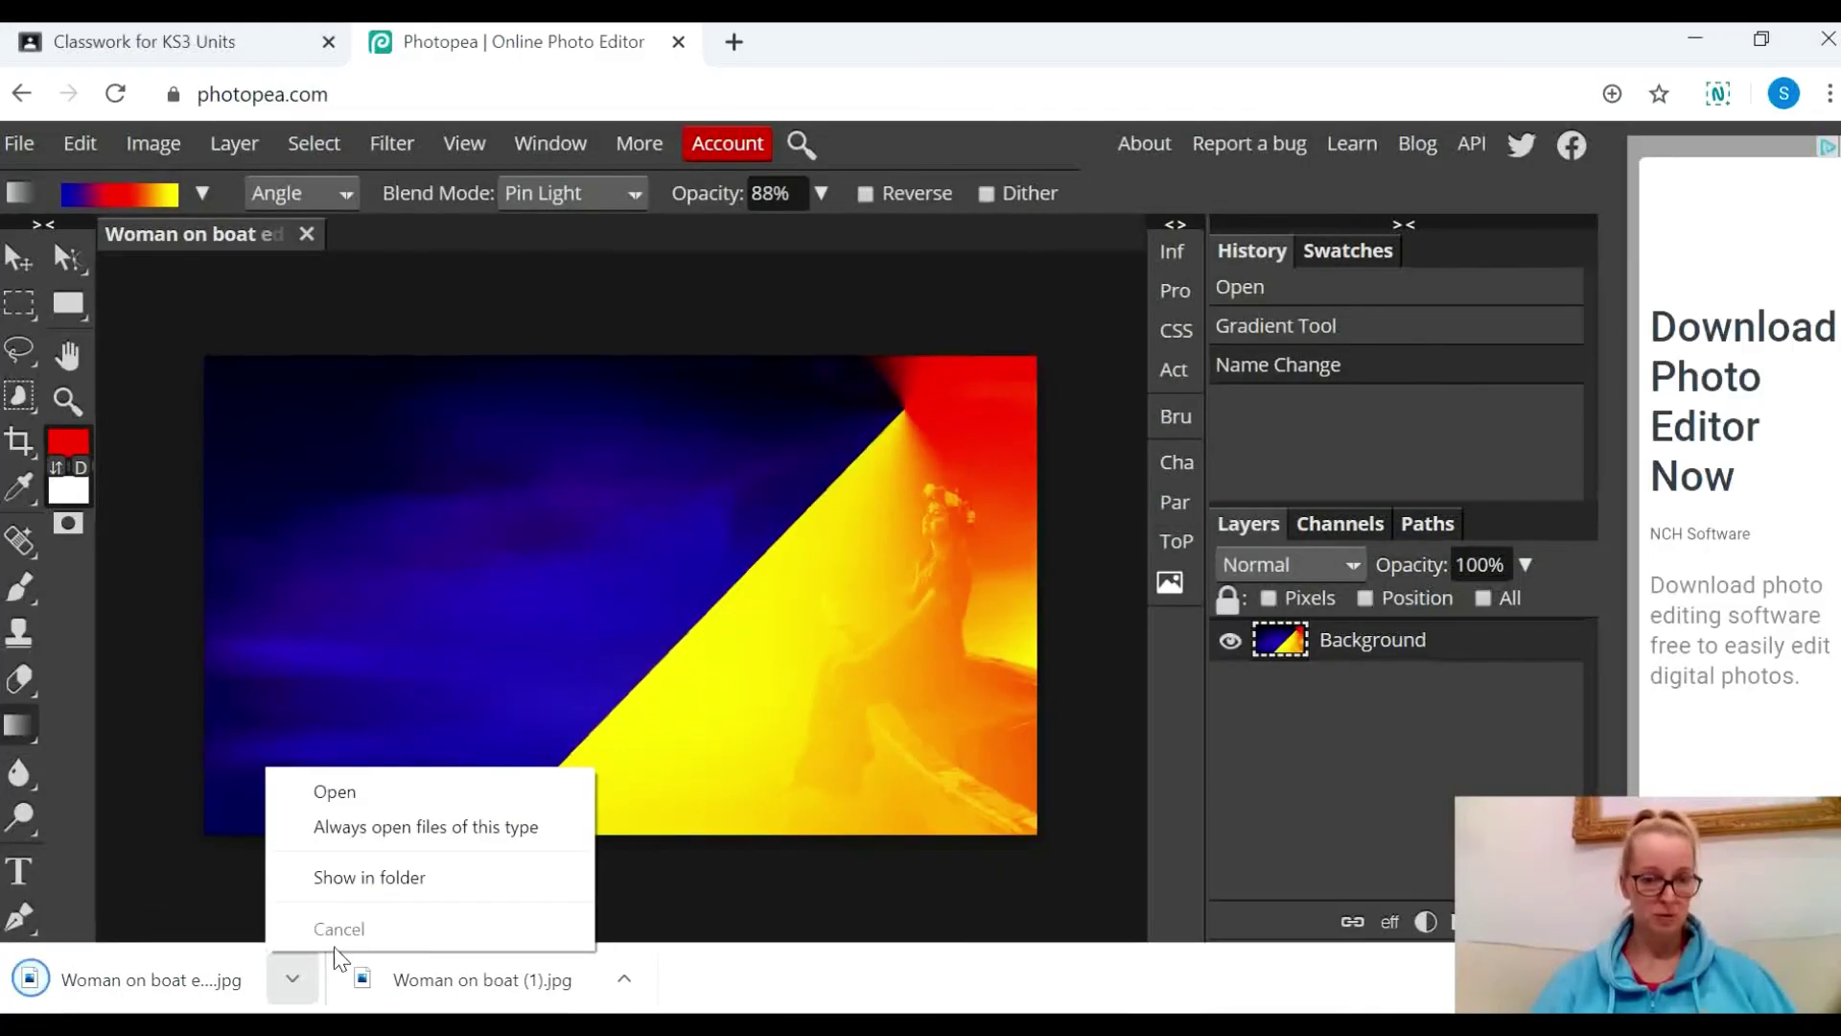
click(419, 878)
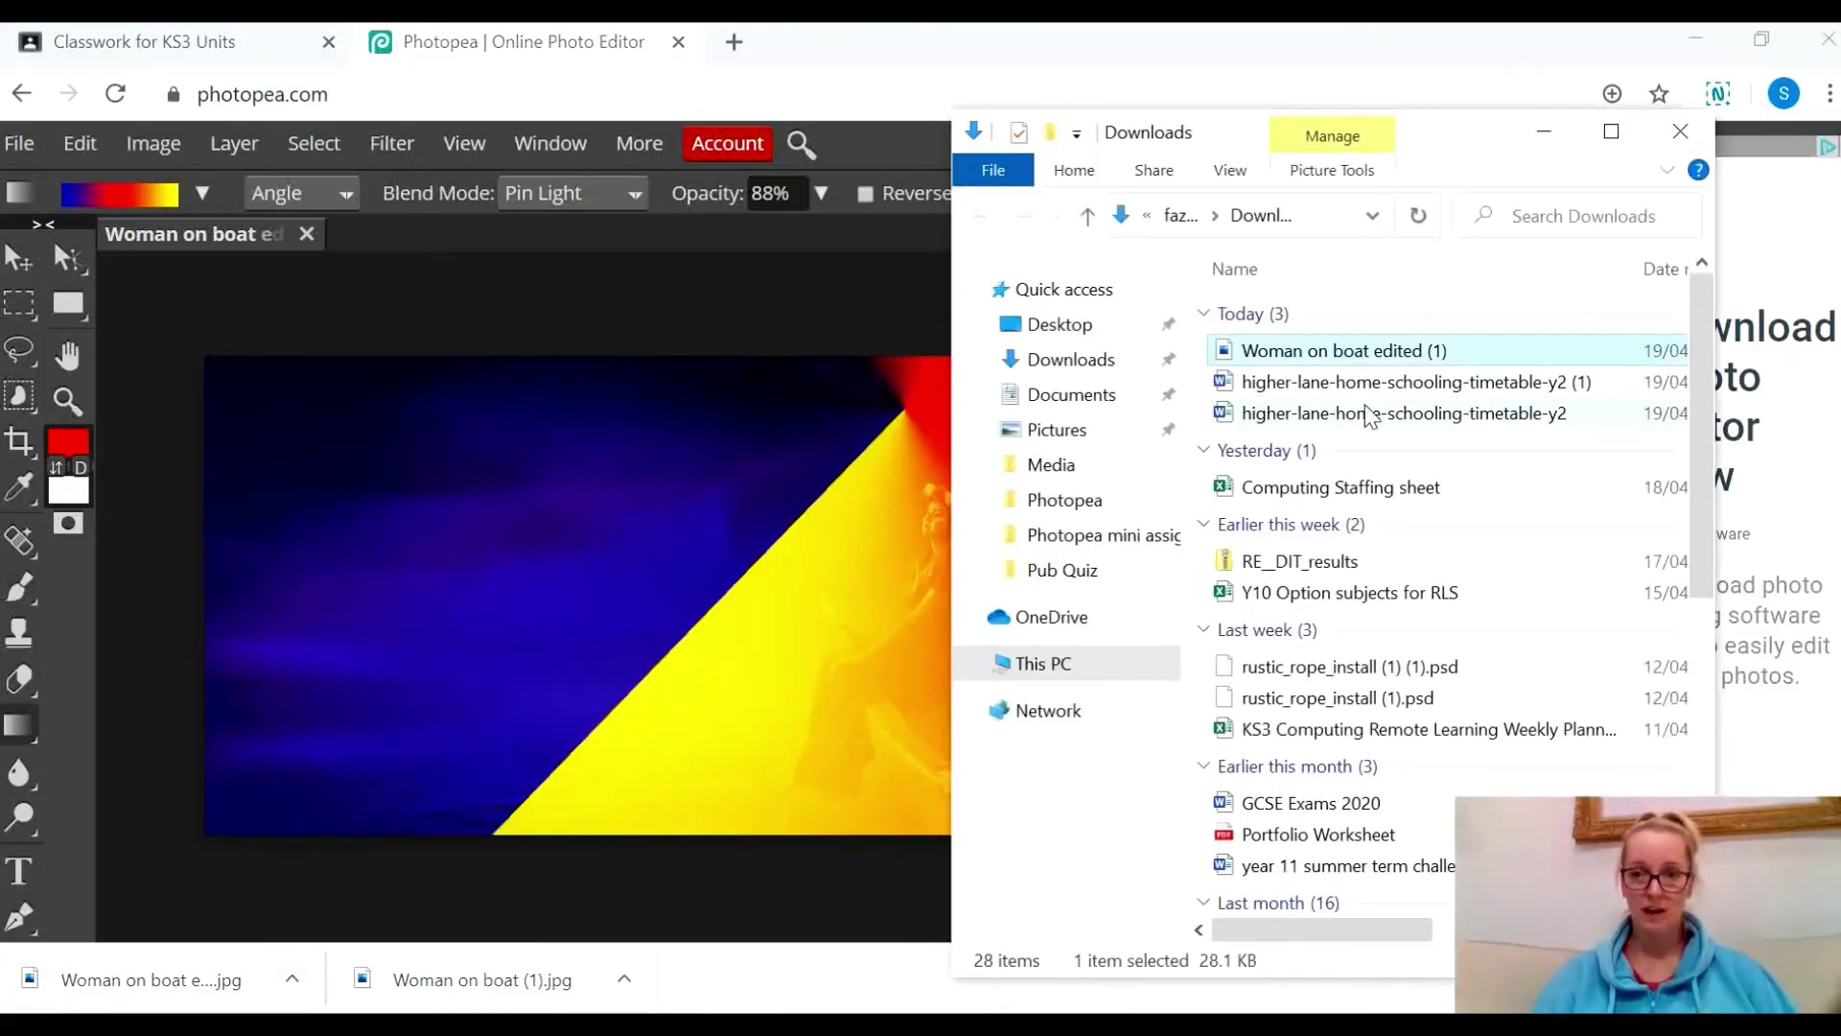
Move 'Woman on boat edited (1)' JPG into the Photopea folder, then go back to Classwork for KS3 Units
drag(1345, 363, 1079, 508)
click(872, 324)
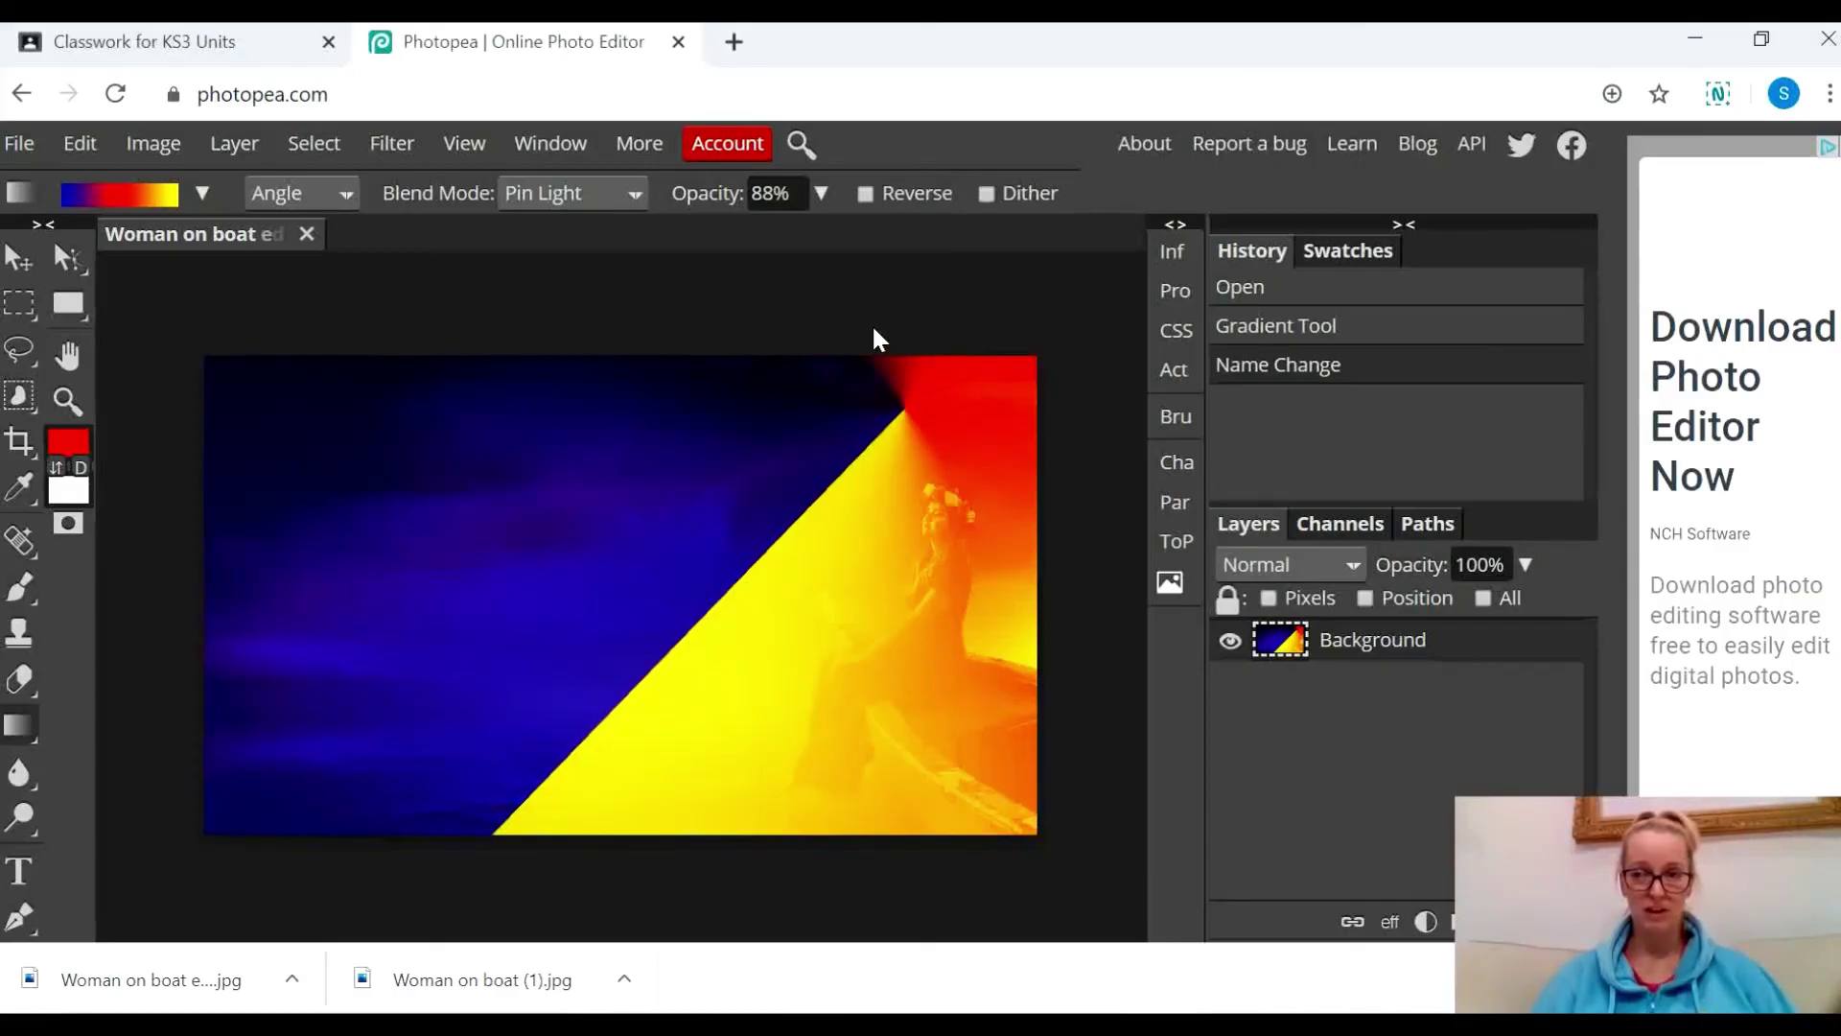
click(233, 55)
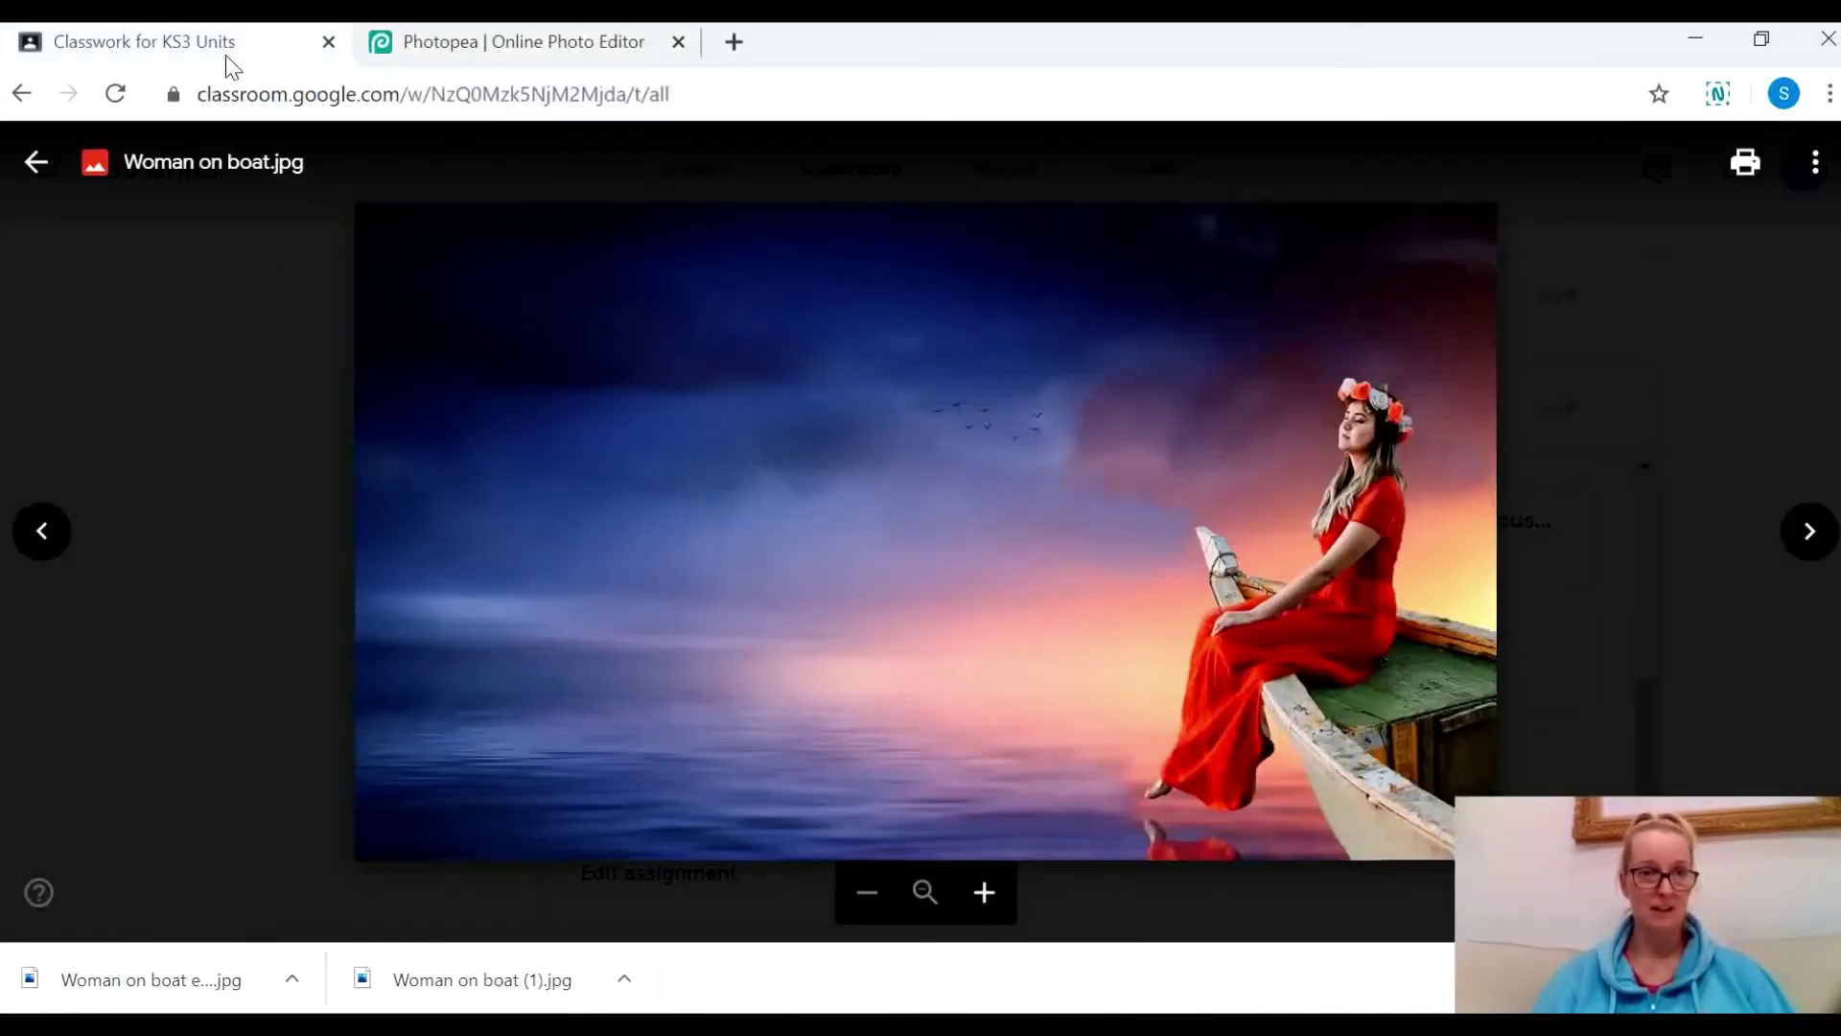